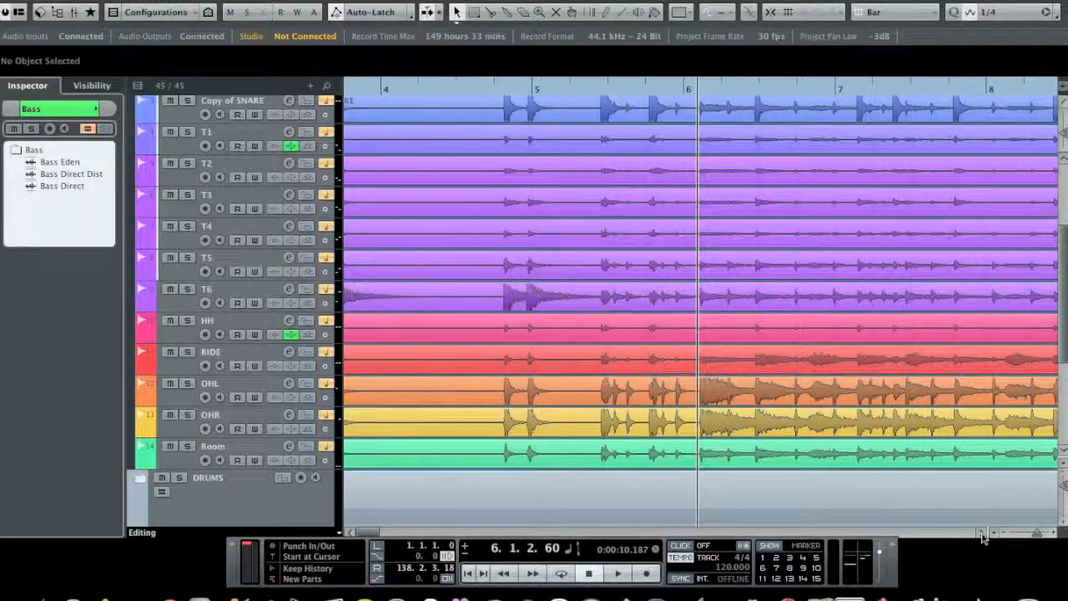
# Step: Activate the Time Warp tool in Warp Grid mode with the drum tracks around bars 5 to 8 in view
pyautogui.click(982, 534)
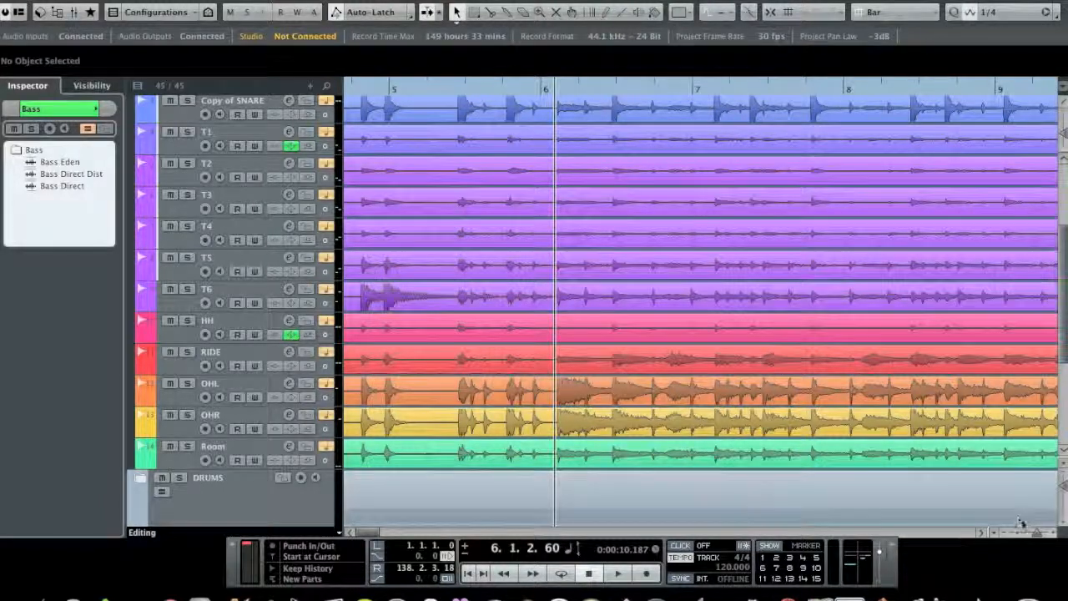
pyautogui.moveTo(1043, 533)
pyautogui.mouseDown()
pyautogui.moveTo(1033, 535)
pyautogui.moveTo(1041, 538)
pyautogui.mouseUp()
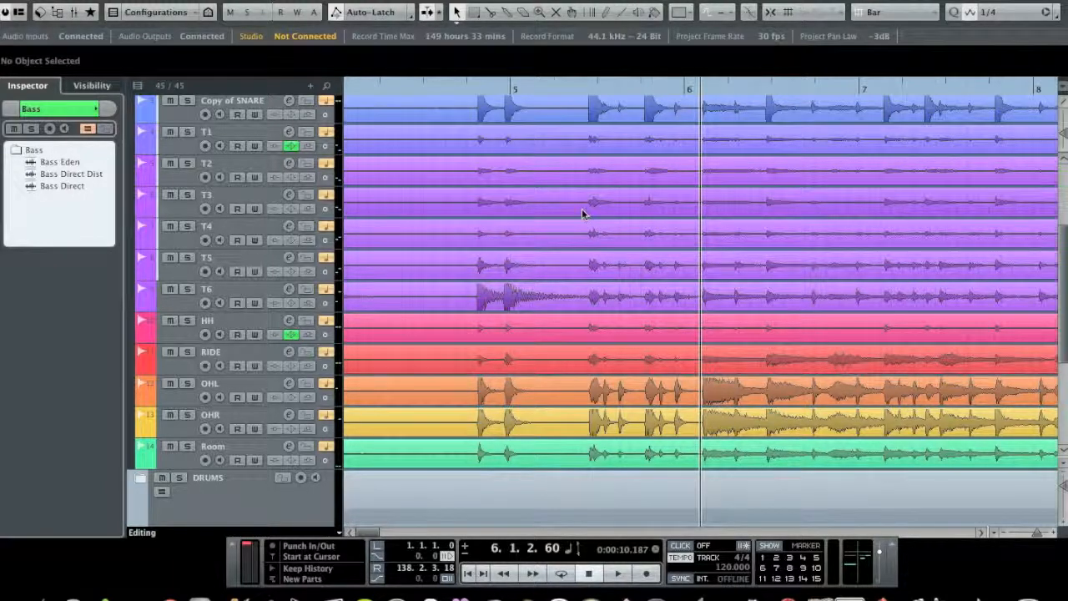
pyautogui.scroll(3, 583, 214)
pyautogui.scroll(-2, 583, 214)
pyautogui.scroll(2, 584, 214)
pyautogui.scroll(-2, 583, 214)
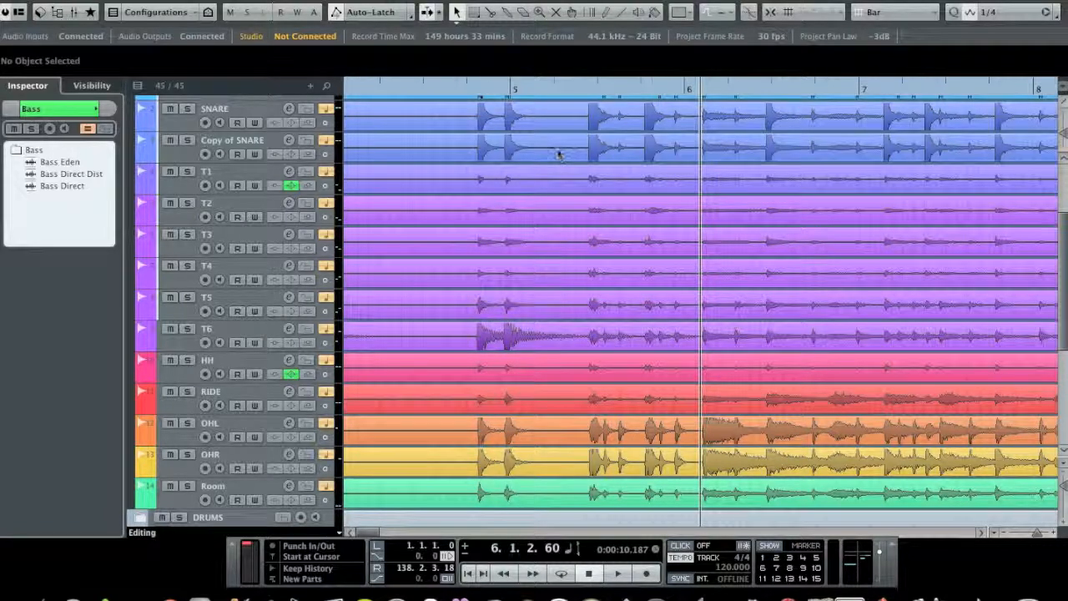
pyautogui.scroll(-1, 570, 150)
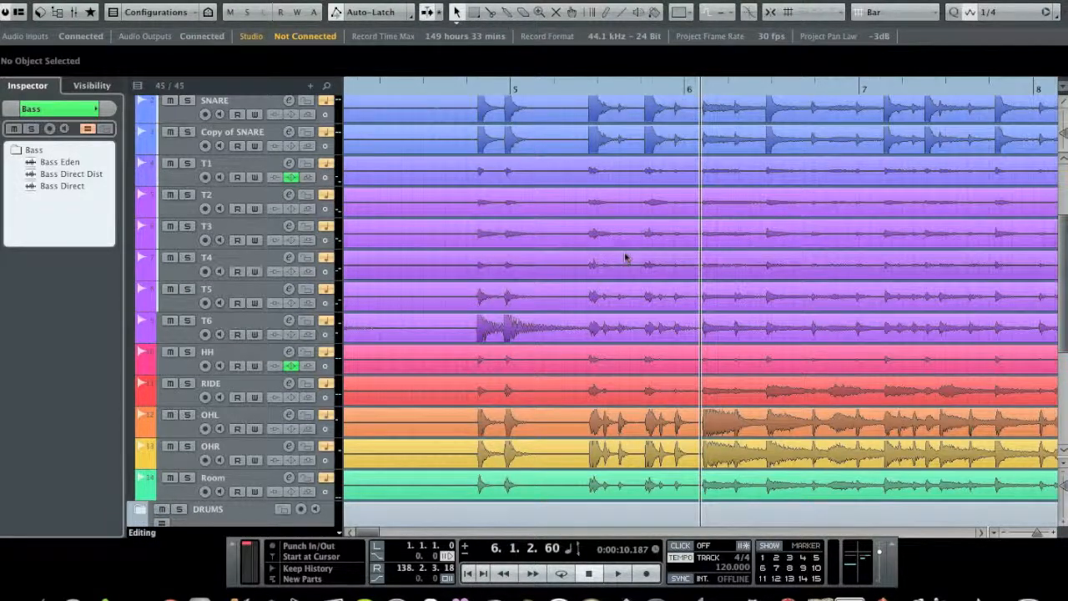
pyautogui.click(588, 14)
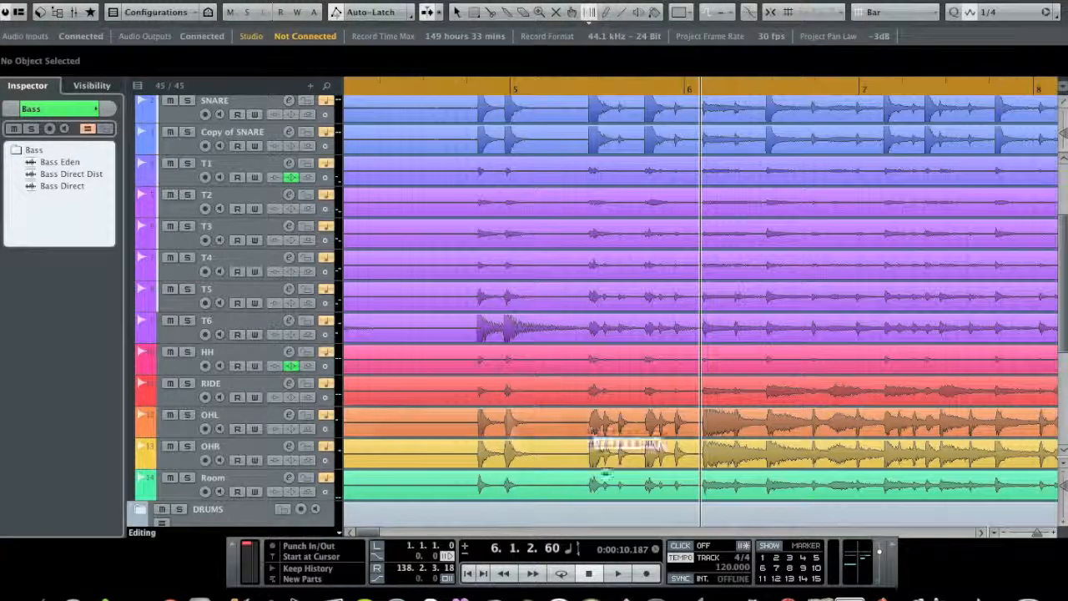
pyautogui.click(588, 12)
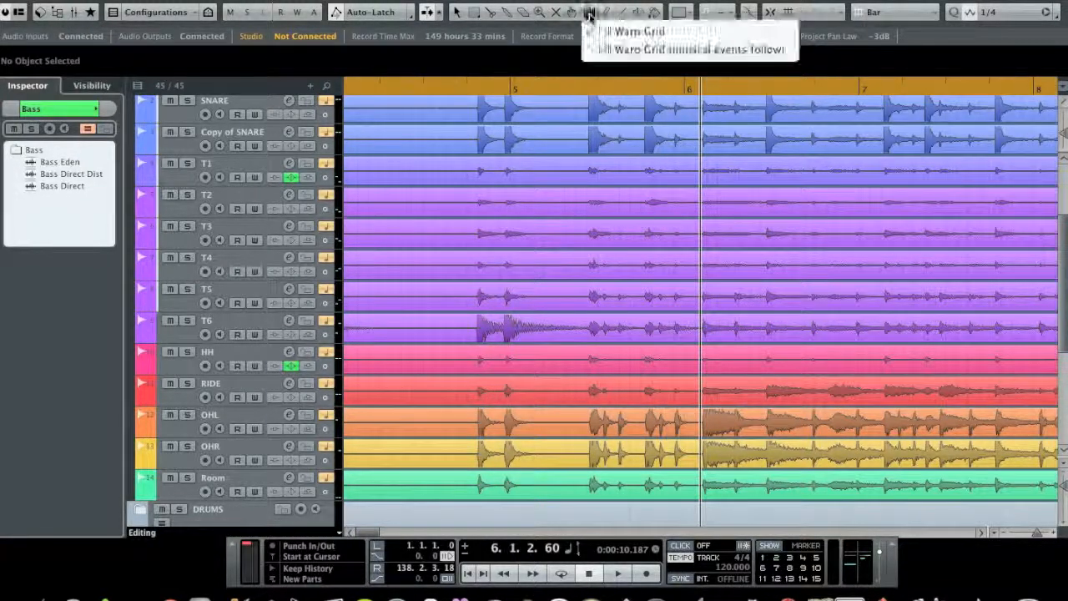
pyautogui.click(588, 12)
pyautogui.click(588, 12)
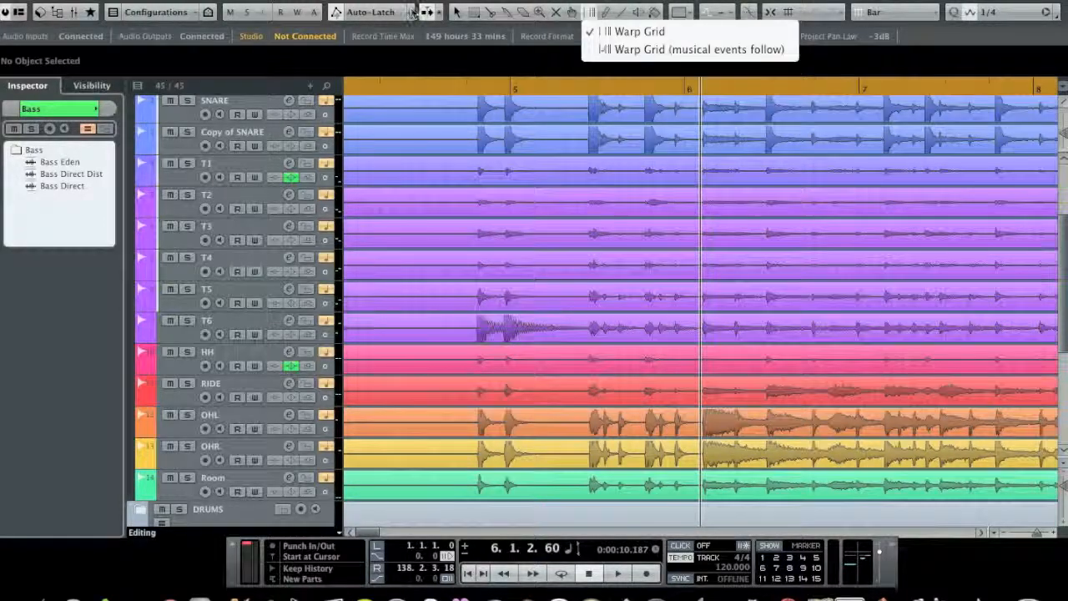
# Step: Return to the selection tool and switch the project tempo from Track to Fixed mode
pyautogui.click(456, 12)
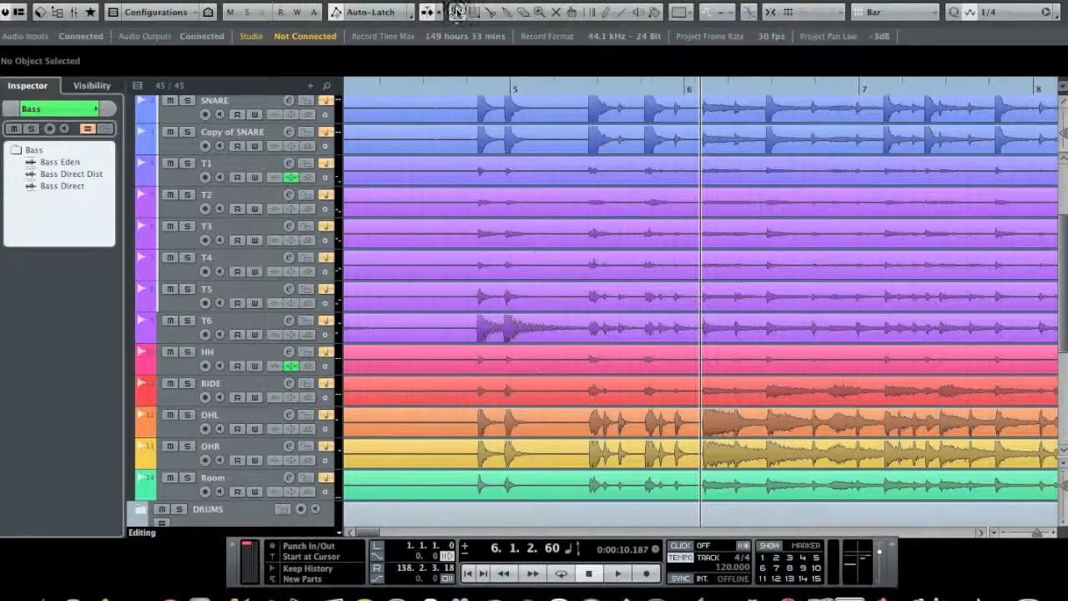
pyautogui.click(687, 559)
pyautogui.click(682, 557)
pyautogui.click(699, 559)
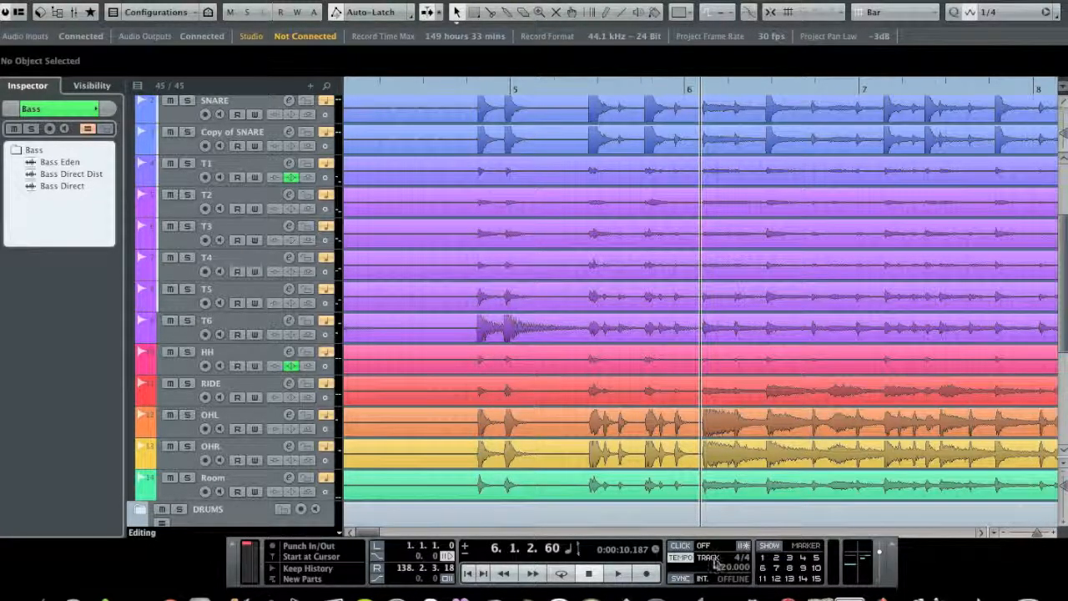
pyautogui.click(682, 559)
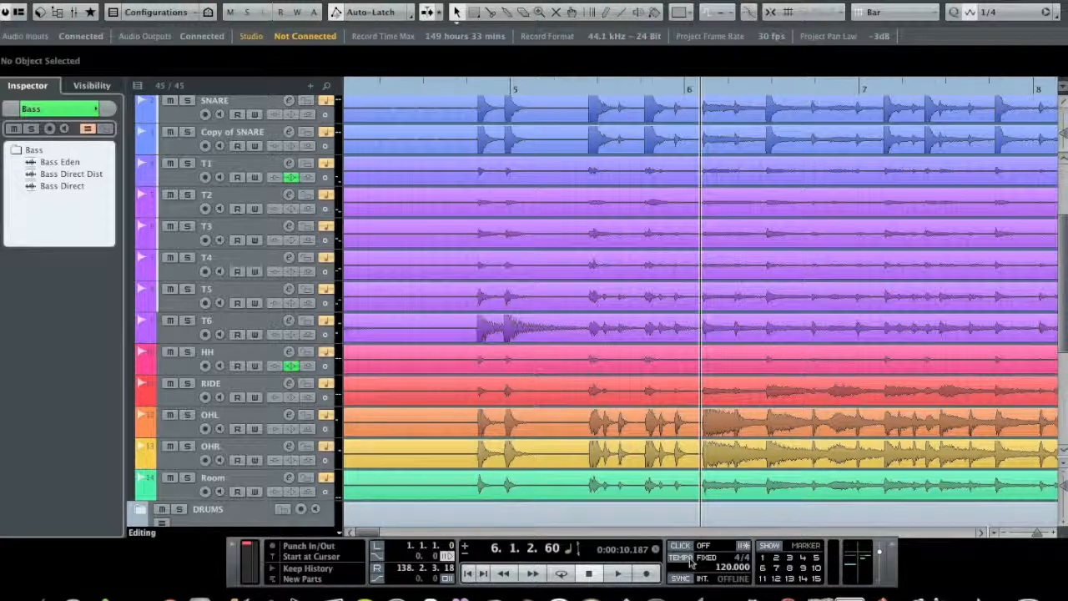
# Step: Try to warp the grid with the tempo in Fixed mode, and switch the tempo track back on
pyautogui.click(590, 12)
pyautogui.click(519, 148)
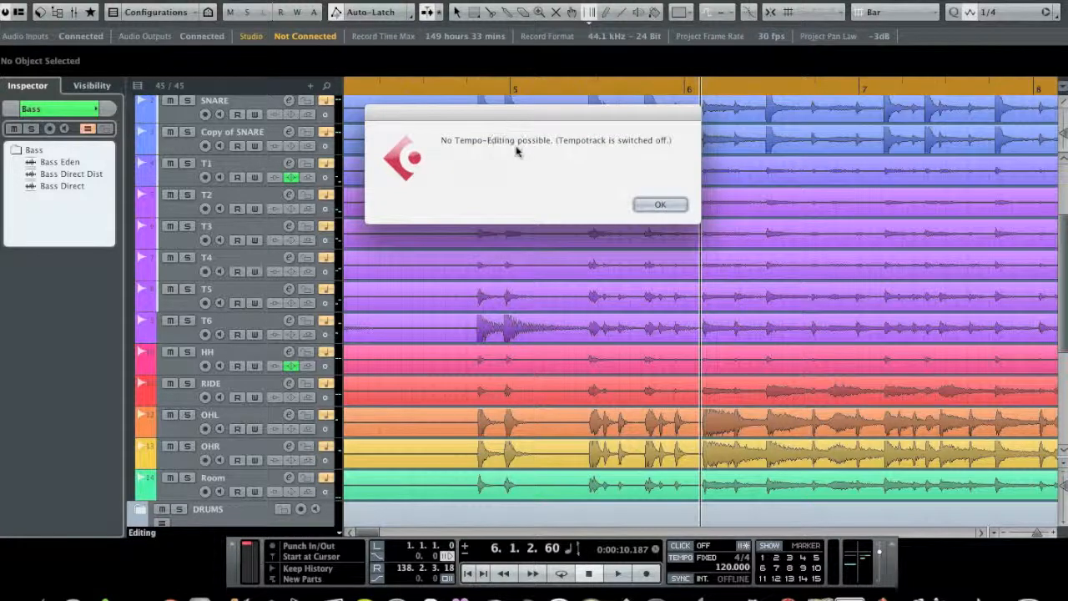
pyautogui.click(660, 206)
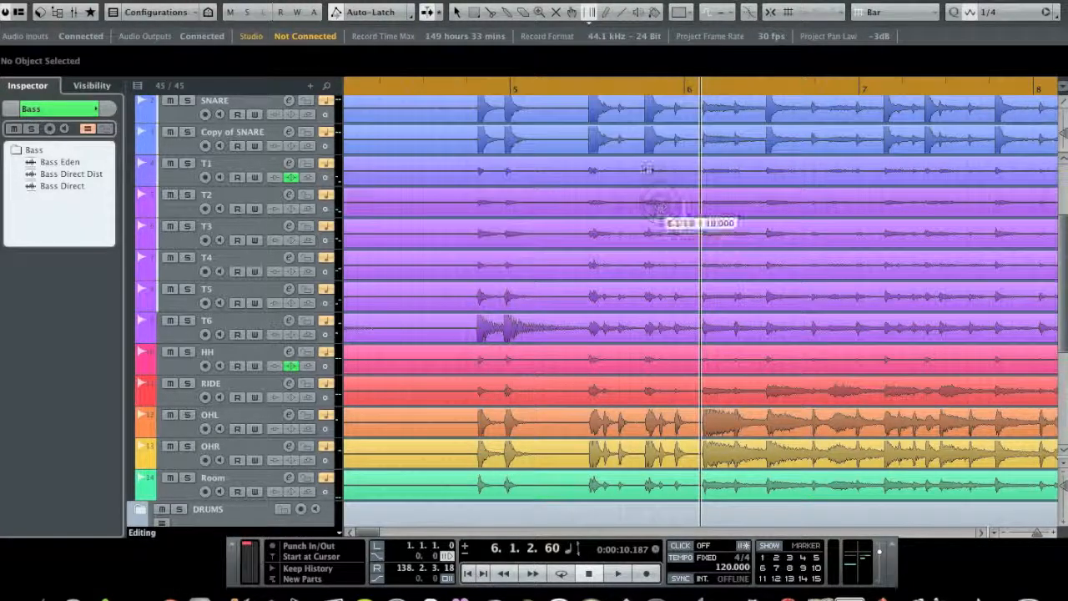
pyautogui.click(682, 557)
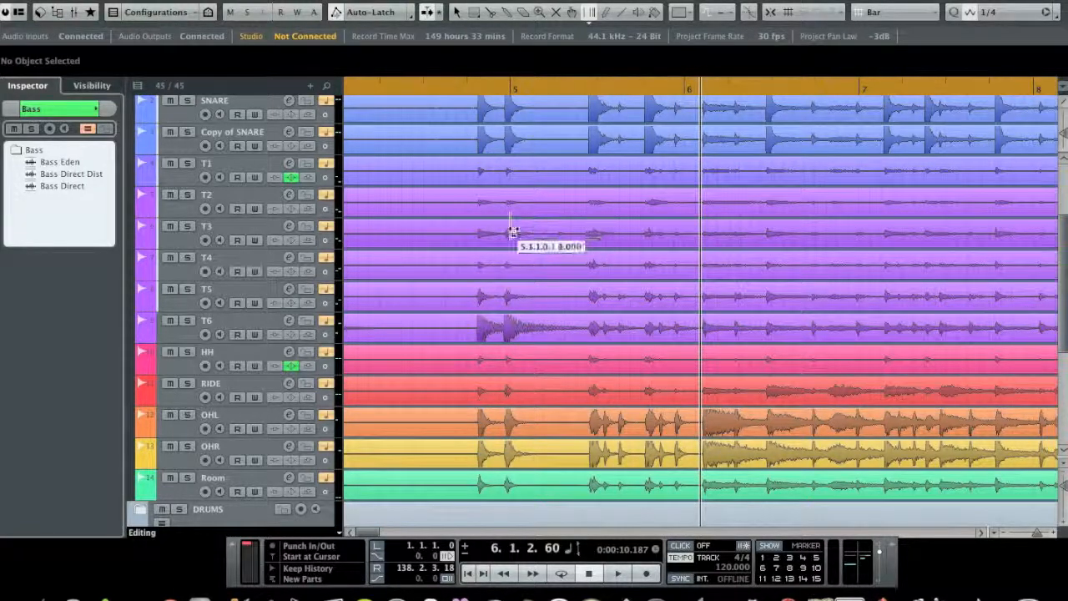
# Step: Warp the start of bar 5 to the groove's first downbeat at about 10.2 seconds, fine-tuning it to the kick transient
pyautogui.moveTo(512, 231); pyautogui.dragTo(701, 248)
pyautogui.scroll(2, 654, 177)
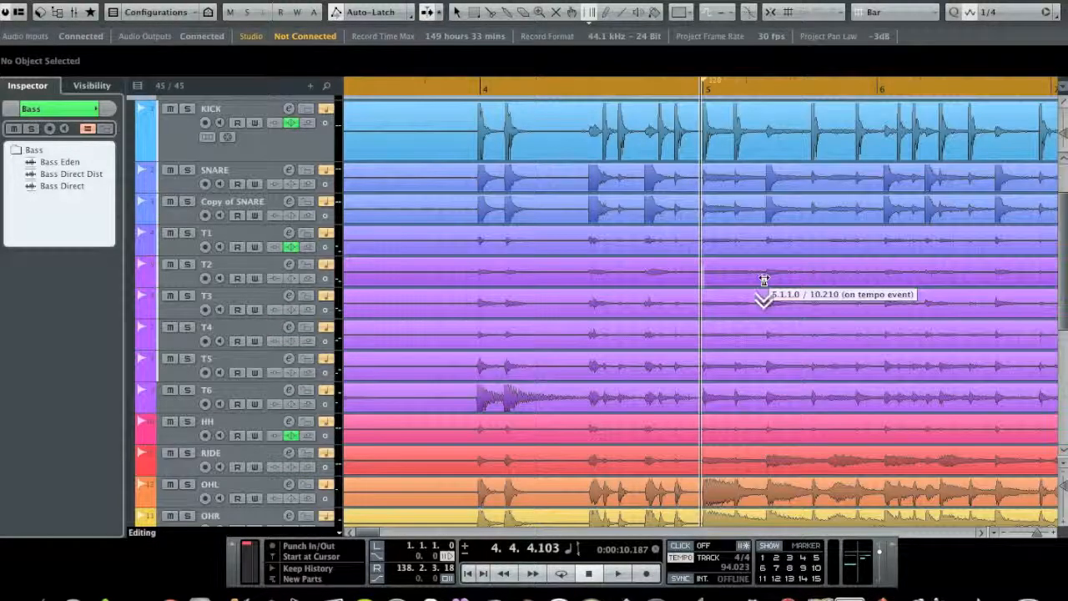
pyautogui.scroll(-3, 763, 288)
pyautogui.click(1053, 533)
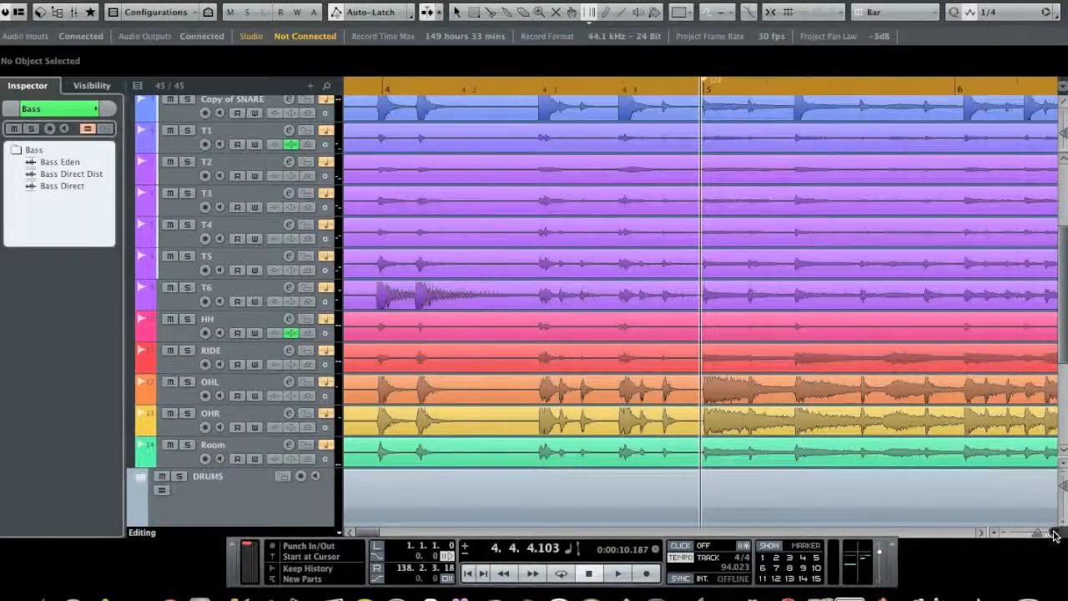
pyautogui.scroll(3, 918, 365)
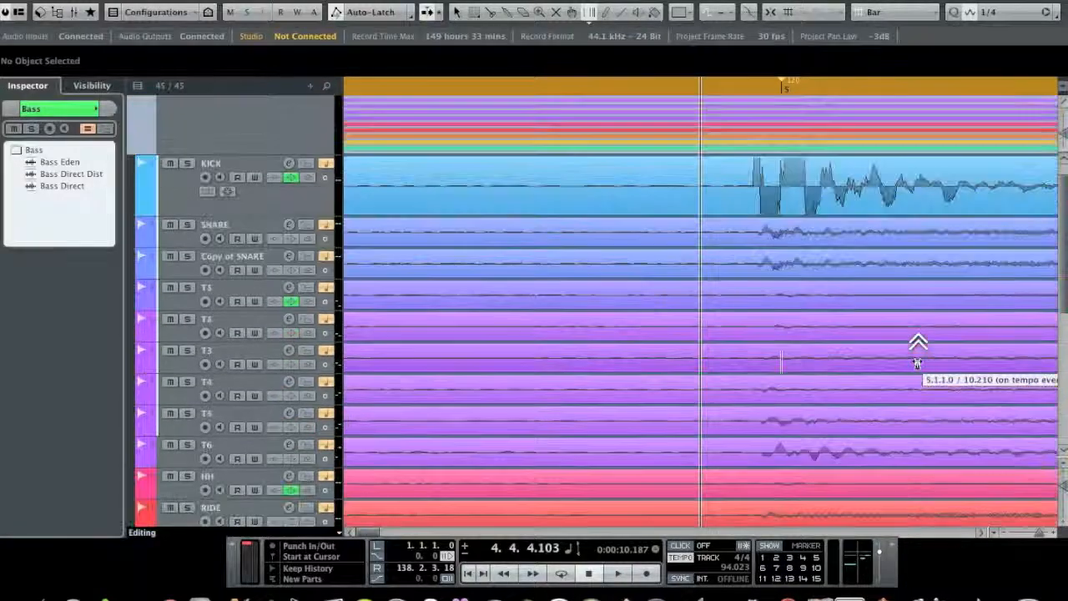
pyautogui.moveTo(758, 221); pyautogui.dragTo(751, 221)
pyautogui.moveTo(1041, 533); pyautogui.dragTo(1036, 533)
pyautogui.scroll(-3, 921, 323)
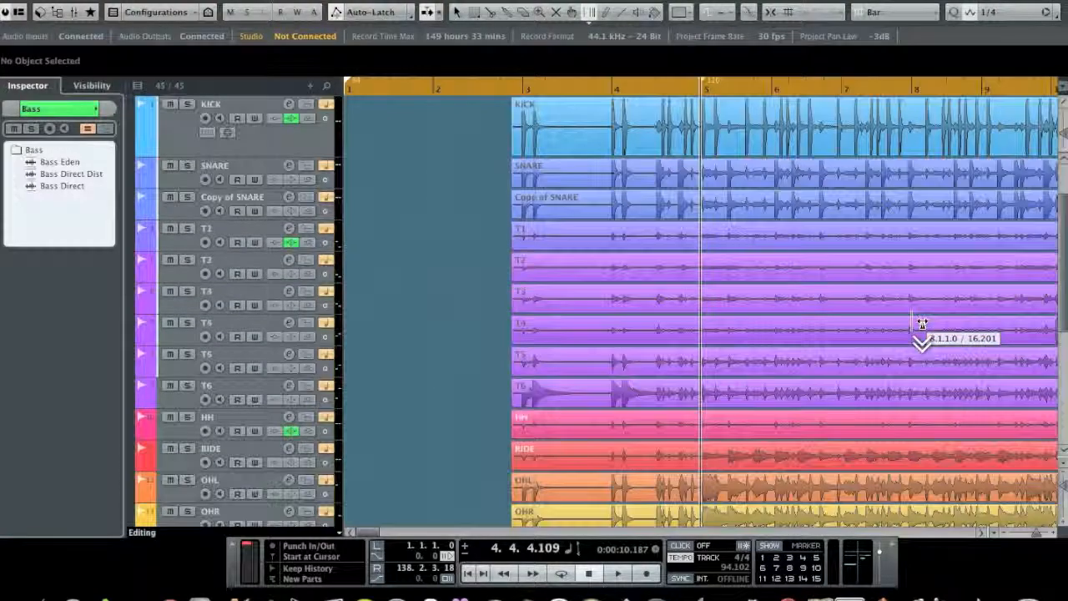
# Step: Turn on the metronome click and return the playhead to the start of the project
pyautogui.scroll(-2, 921, 324)
pyautogui.click(680, 545)
pyautogui.click(468, 573)
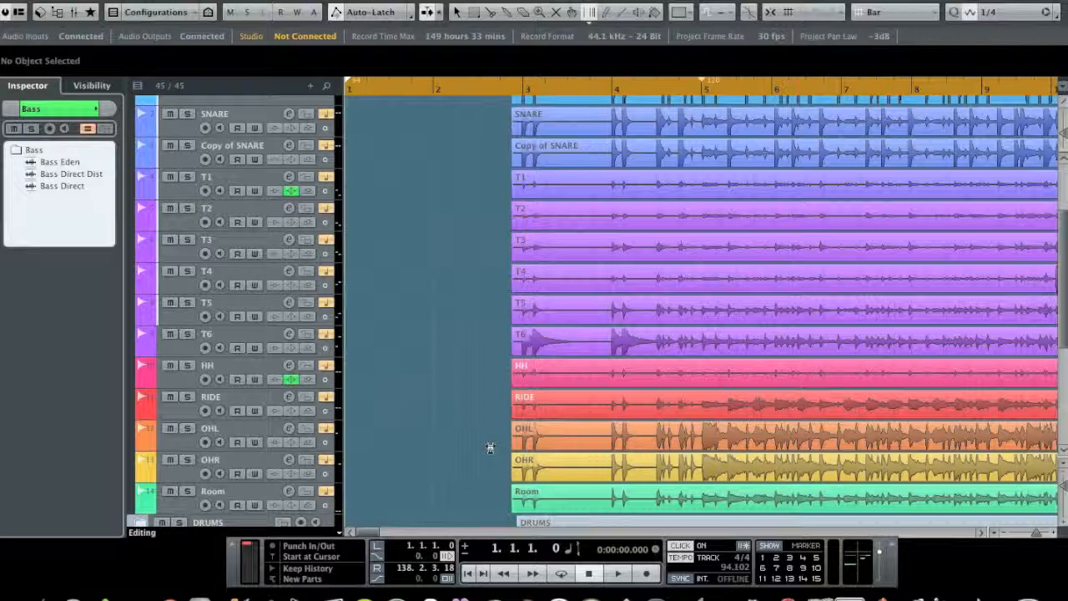
# Step: Warp the starts of bars 3 and 4 onto the first drum hits of the intro
pyautogui.click(516, 89)
pyautogui.press('h')
pyautogui.press('h')
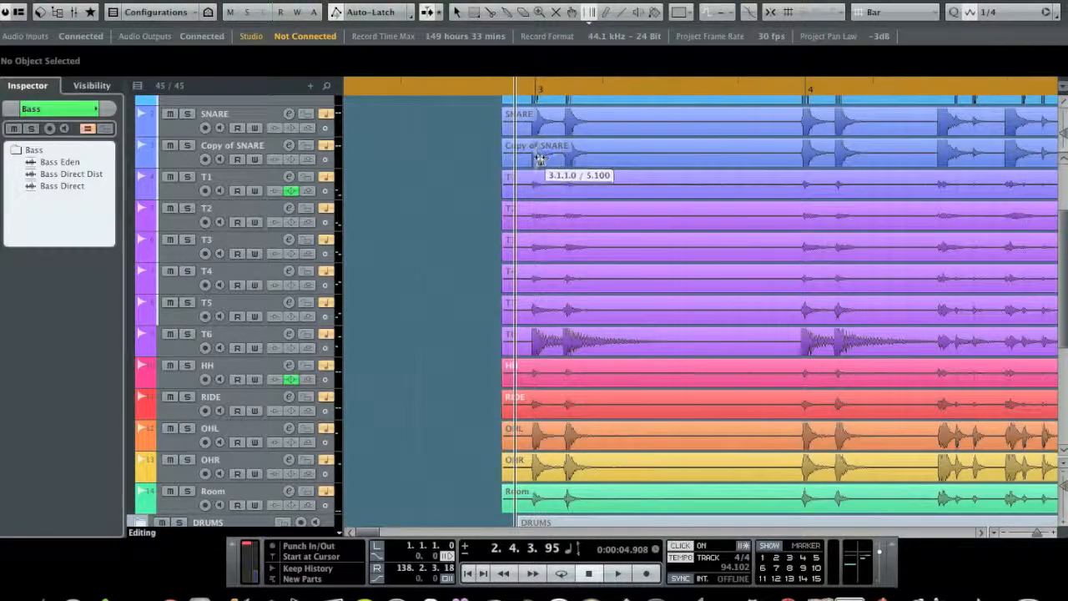
pyautogui.moveTo(538, 178); pyautogui.dragTo(530, 186)
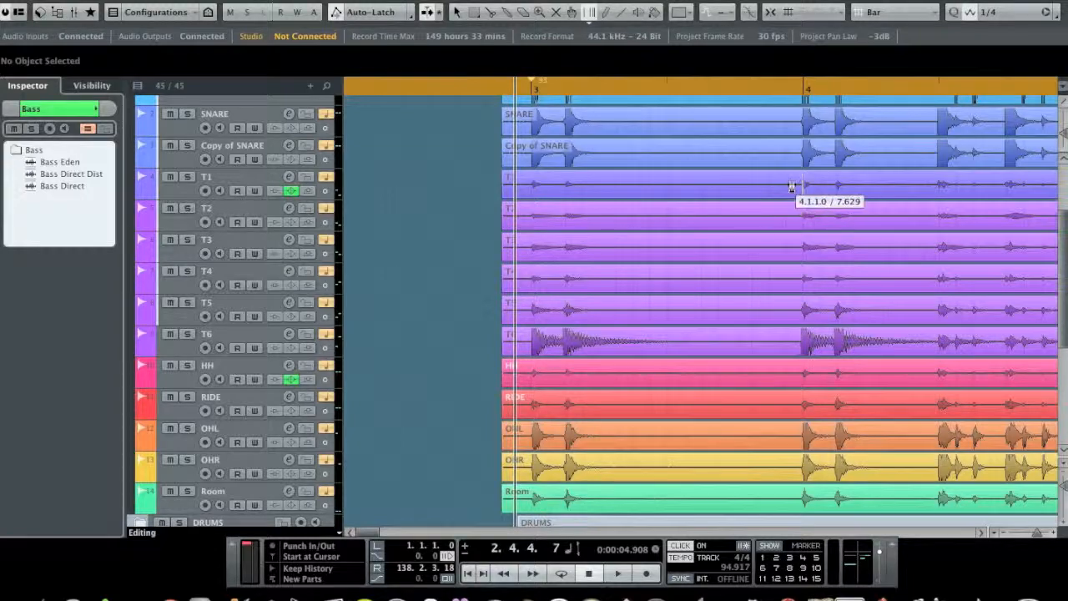
pyautogui.moveTo(805, 203); pyautogui.dragTo(802, 219)
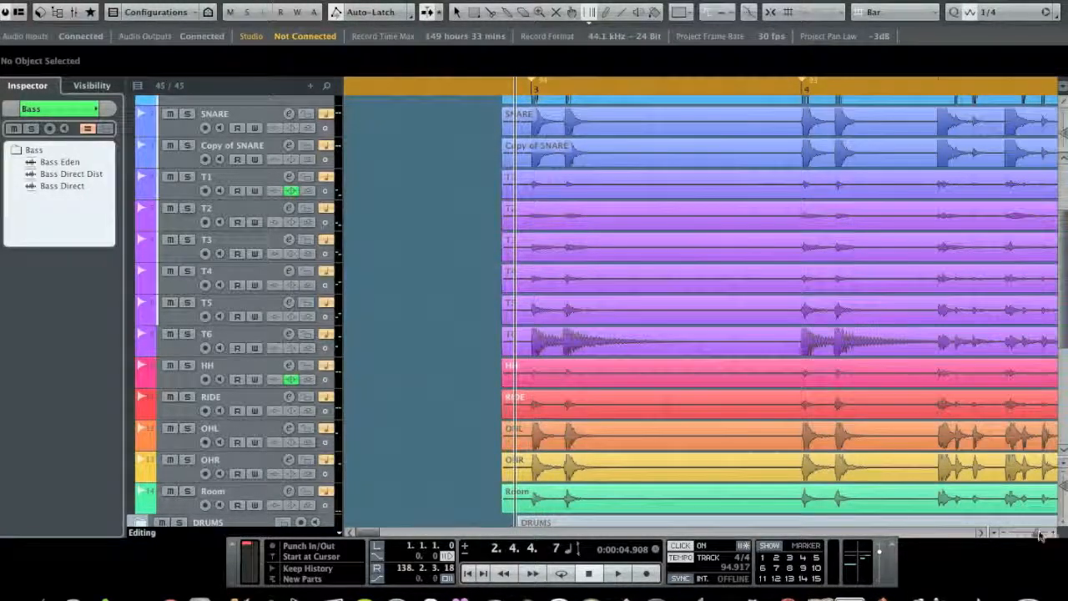
# Step: Play the intro from the project start to check the drums against the metronome, and turn the click off
pyautogui.moveTo(1042, 538); pyautogui.dragTo(1037, 534)
pyautogui.click(469, 573)
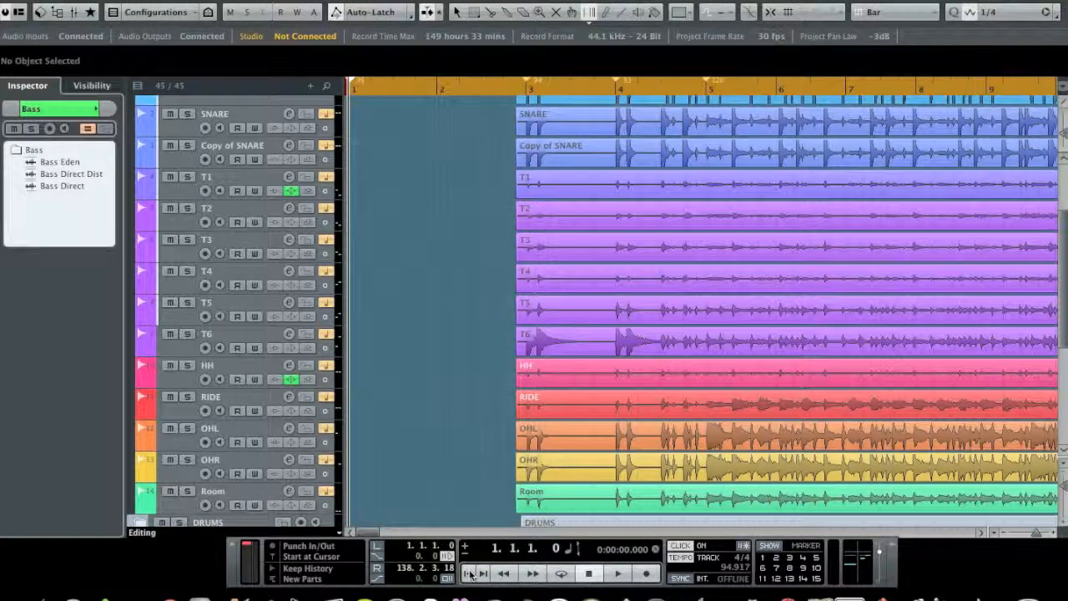
pyautogui.press('space')
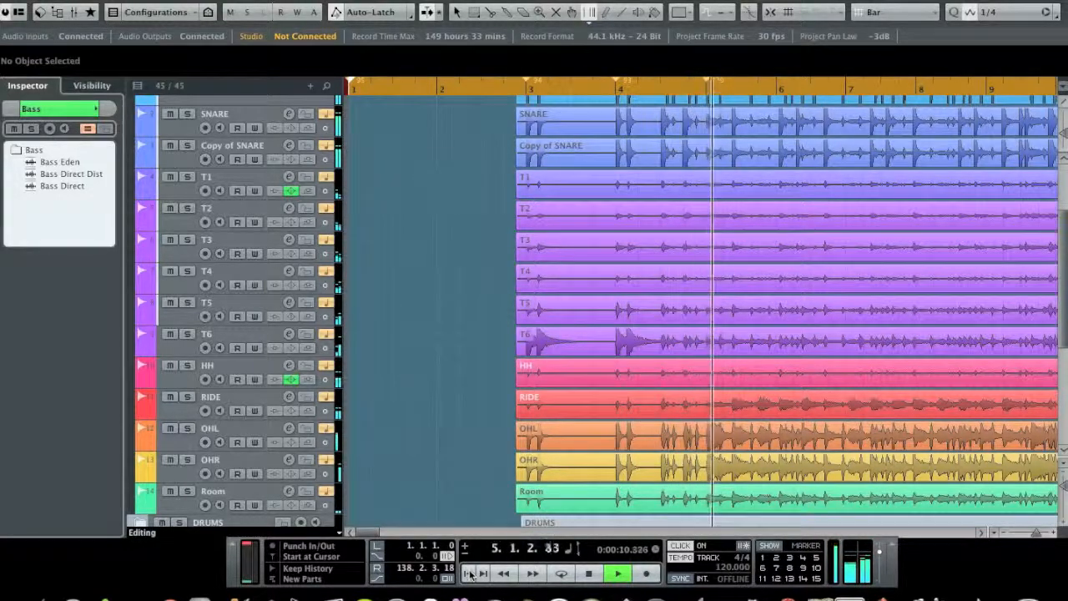
pyautogui.press('space')
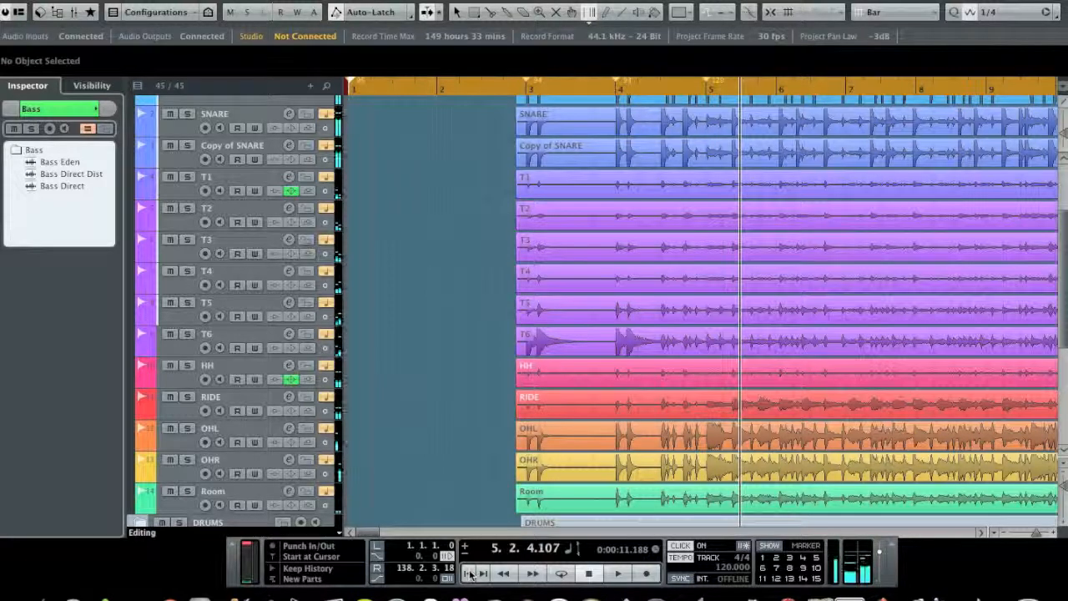
pyautogui.click(681, 545)
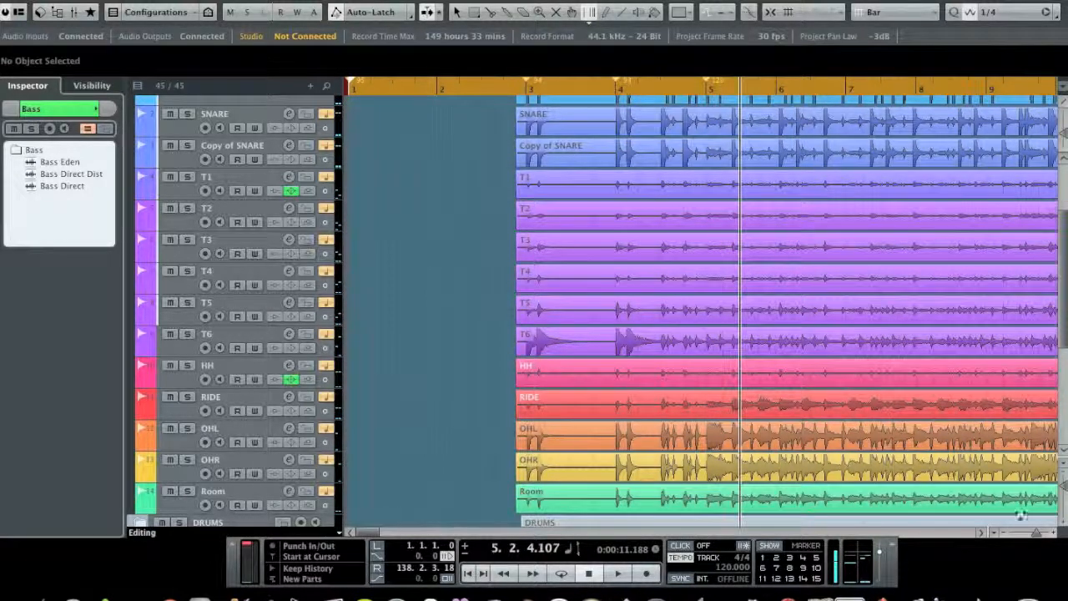
# Step: Delete the 120 BPM tempo event at bar 5 in the Tempo Track Editor and close the editor
pyautogui.click(982, 532)
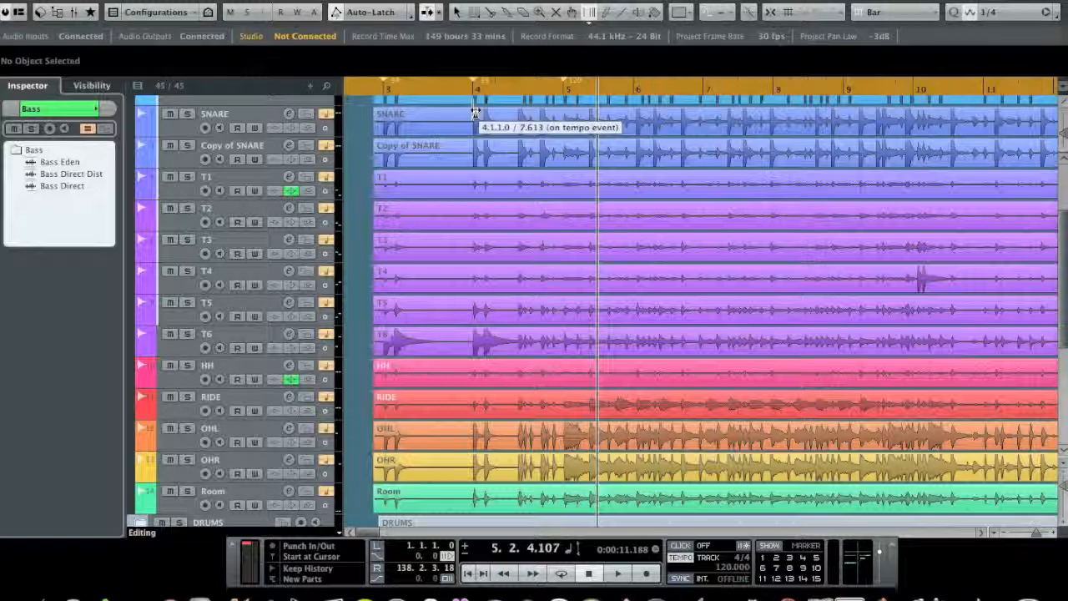
pyautogui.moveTo(1067, 18); pyautogui.dragTo(257, 53)
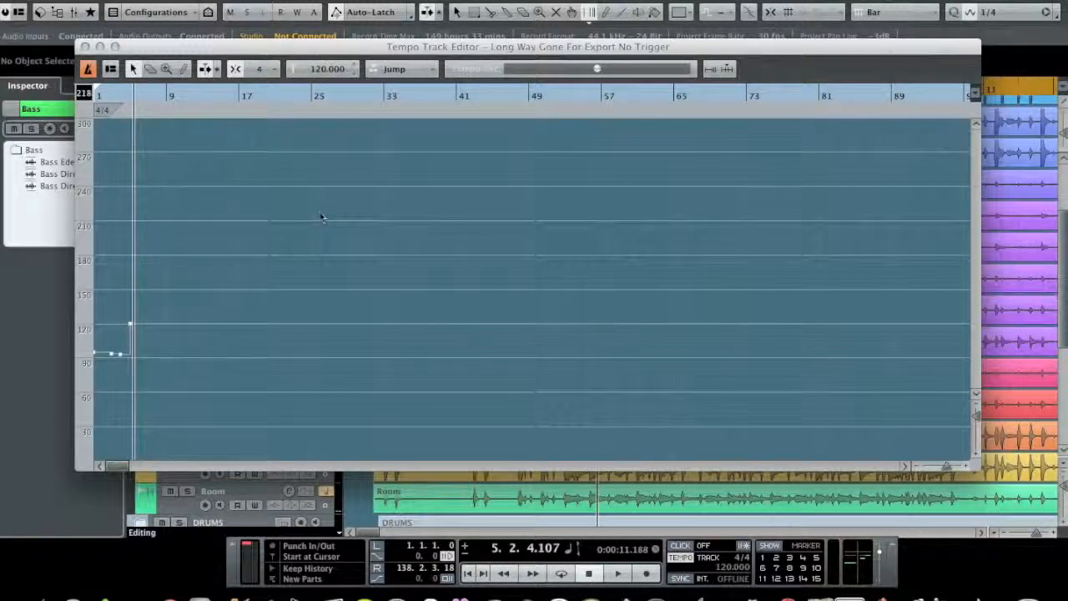
pyautogui.moveTo(170, 294); pyautogui.dragTo(121, 334)
pyautogui.press('Delete')
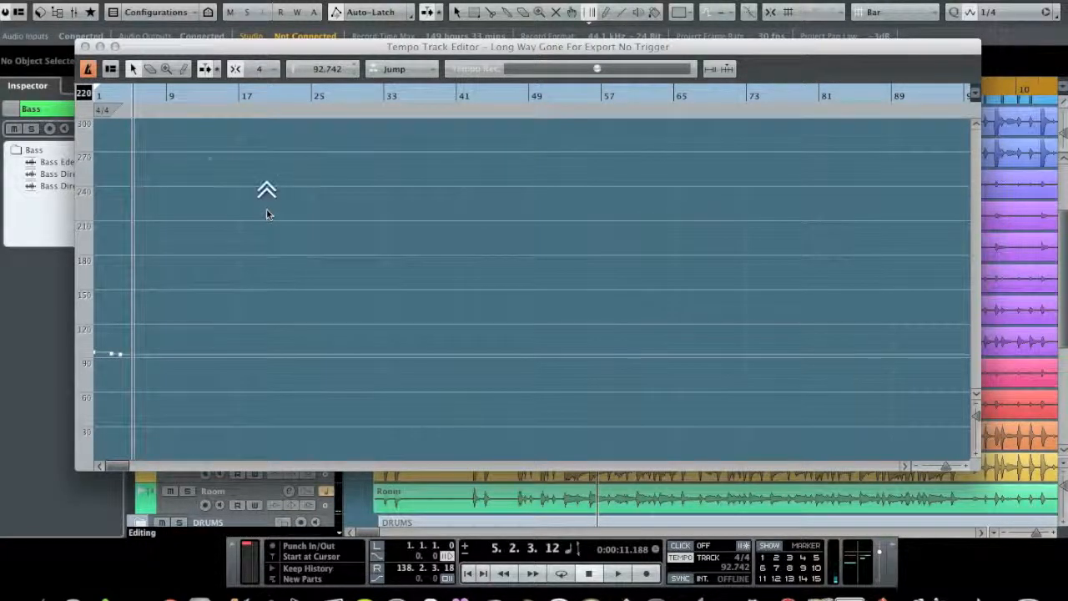
pyautogui.click(86, 47)
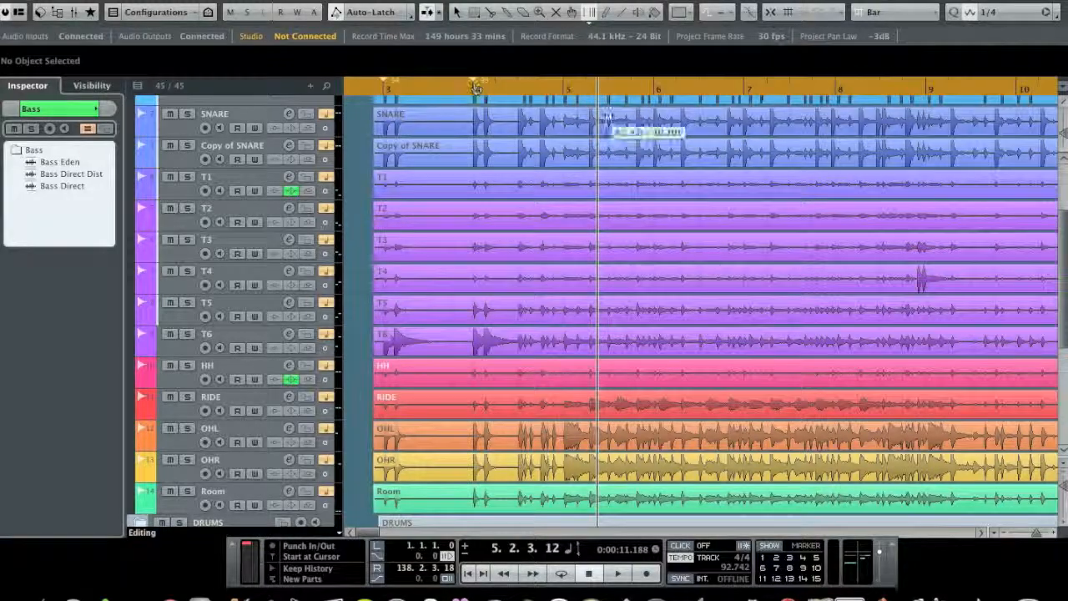
# Step: Try warping the start of bar 6 slightly earlier, and undo that change
pyautogui.moveTo(655, 146)
pyautogui.mouseDown()
pyautogui.moveTo(615, 147)
pyautogui.moveTo(649, 151)
pyautogui.mouseUp()
pyautogui.press('super+z')
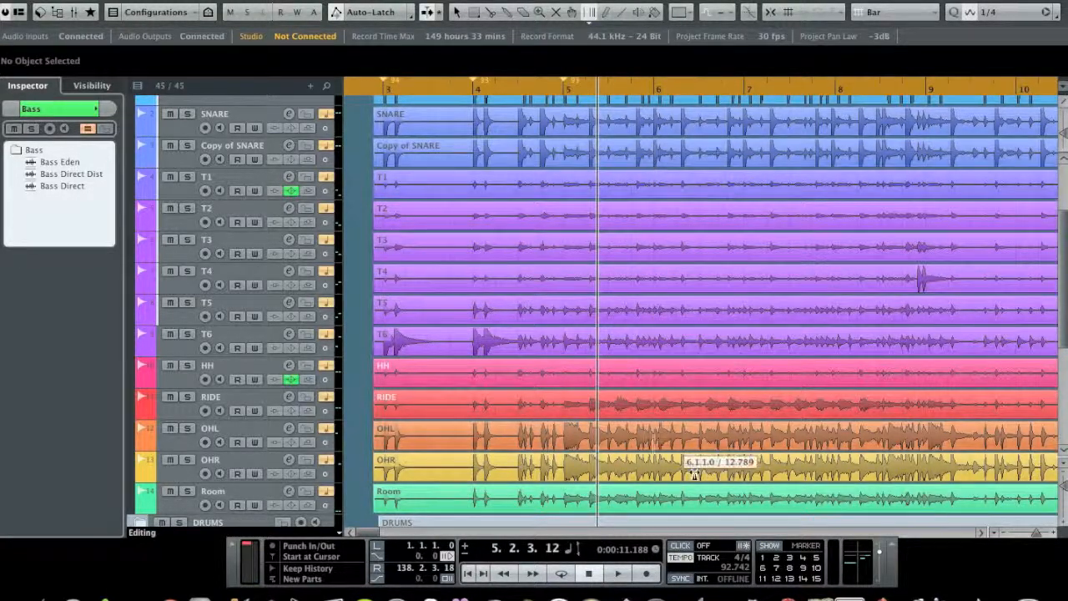
# Step: Audition the drums from just before bar 4 and warp the start of bar 6 onto its kick downbeat
pyautogui.click(1054, 535)
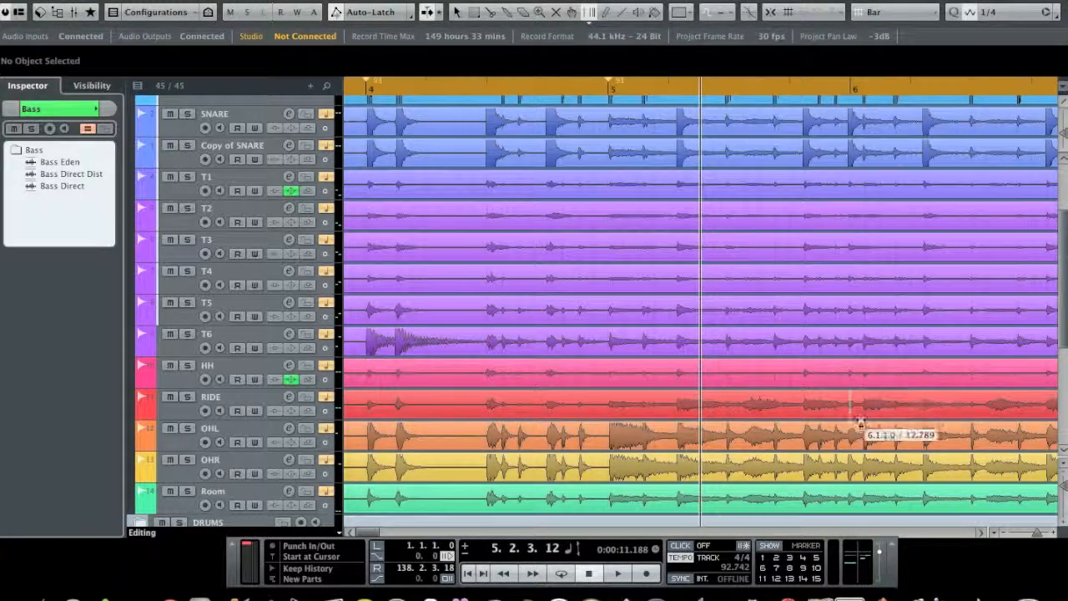
pyautogui.scroll(3, 846, 334)
pyautogui.scroll(-2, 847, 336)
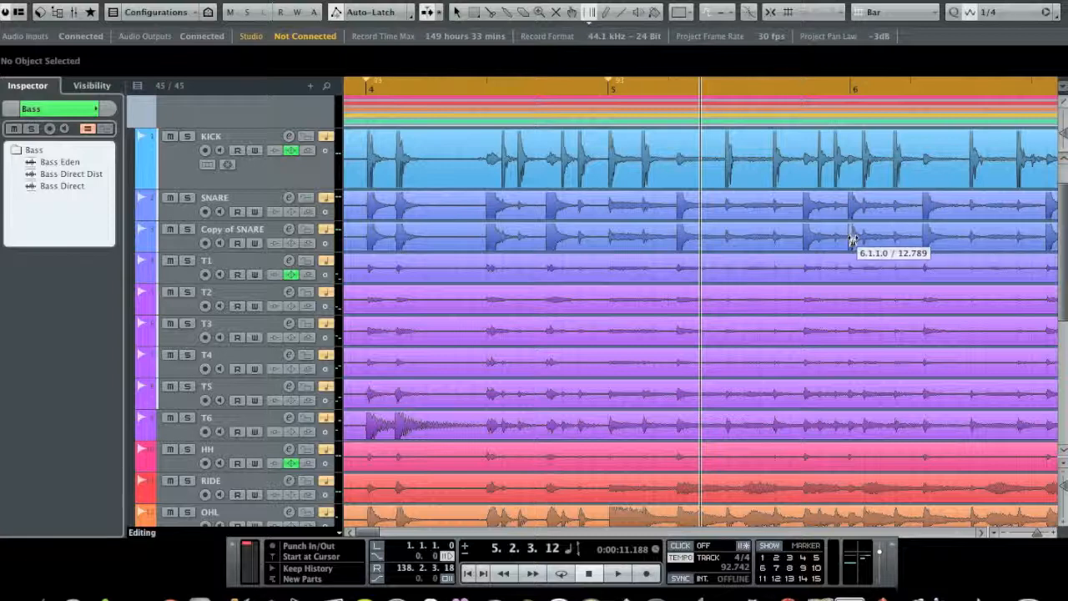
pyautogui.click(356, 87)
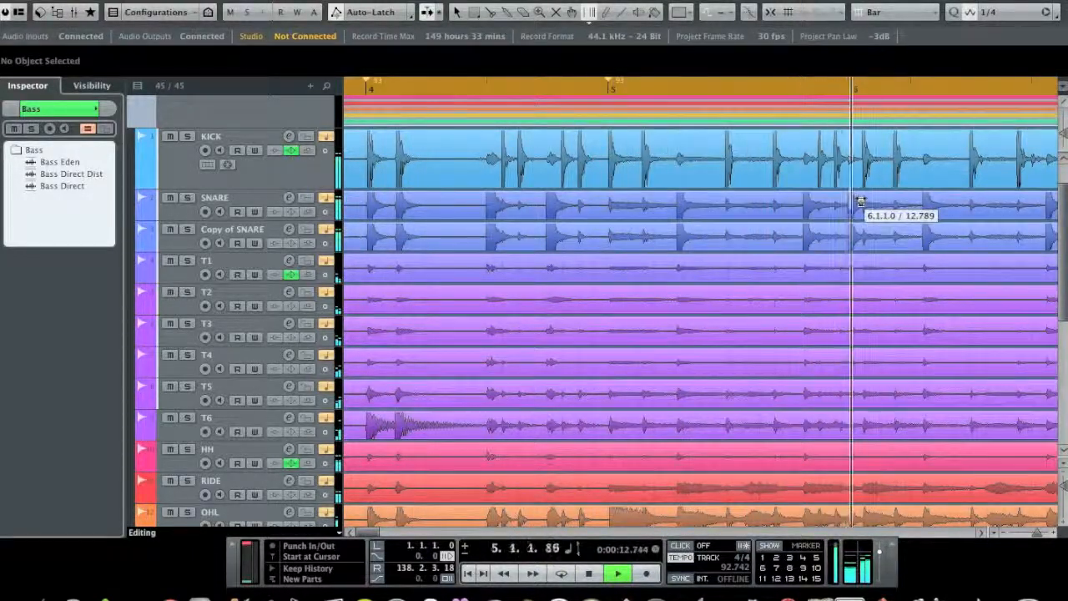
pyautogui.press('space')
pyautogui.moveTo(851, 197); pyautogui.dragTo(861, 220)
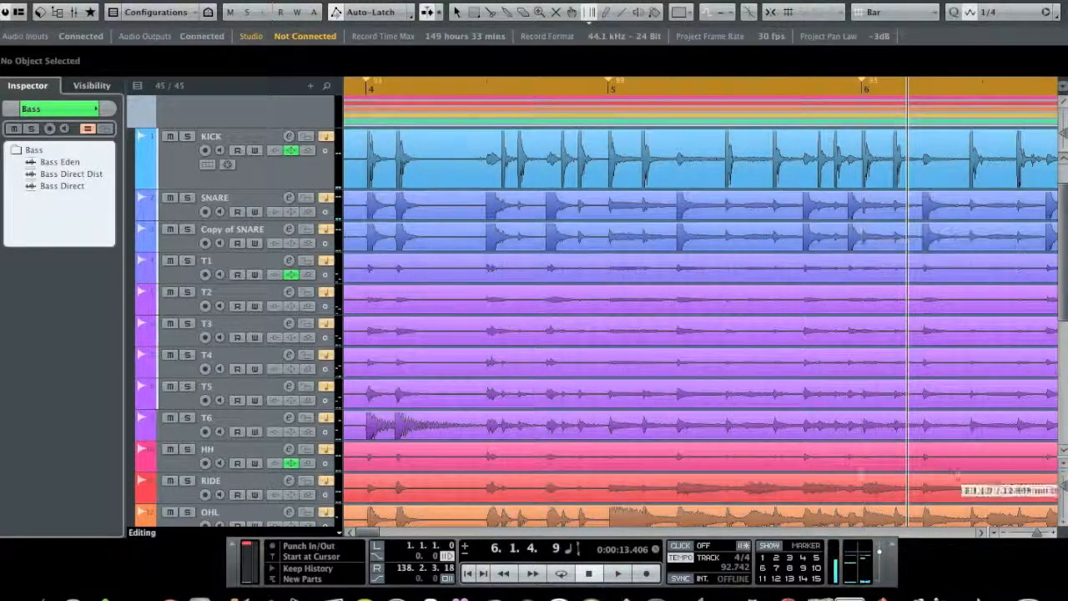
pyautogui.click(982, 533)
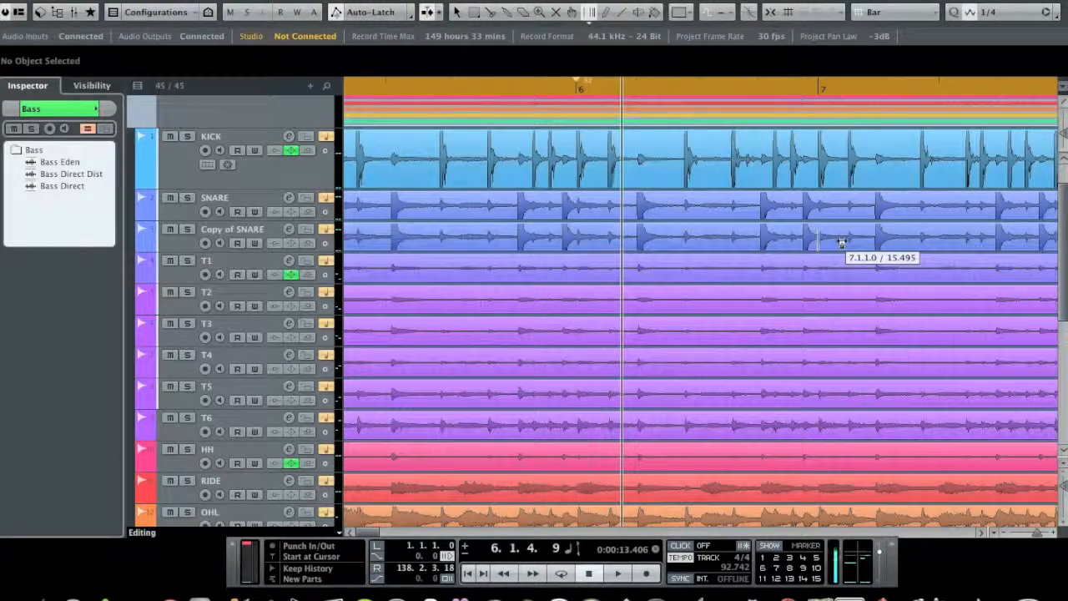
# Step: Warp the starts of bars 7 and 8 onto their kick downbeats
pyautogui.moveTo(818, 233); pyautogui.dragTo(820, 240)
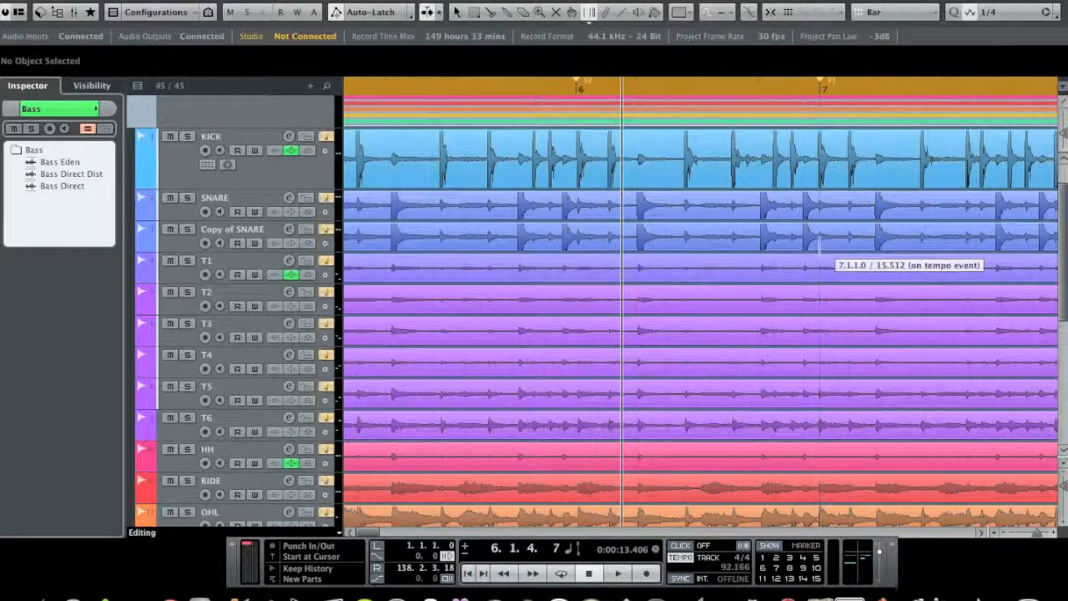
pyautogui.hscroll(5, 984, 538)
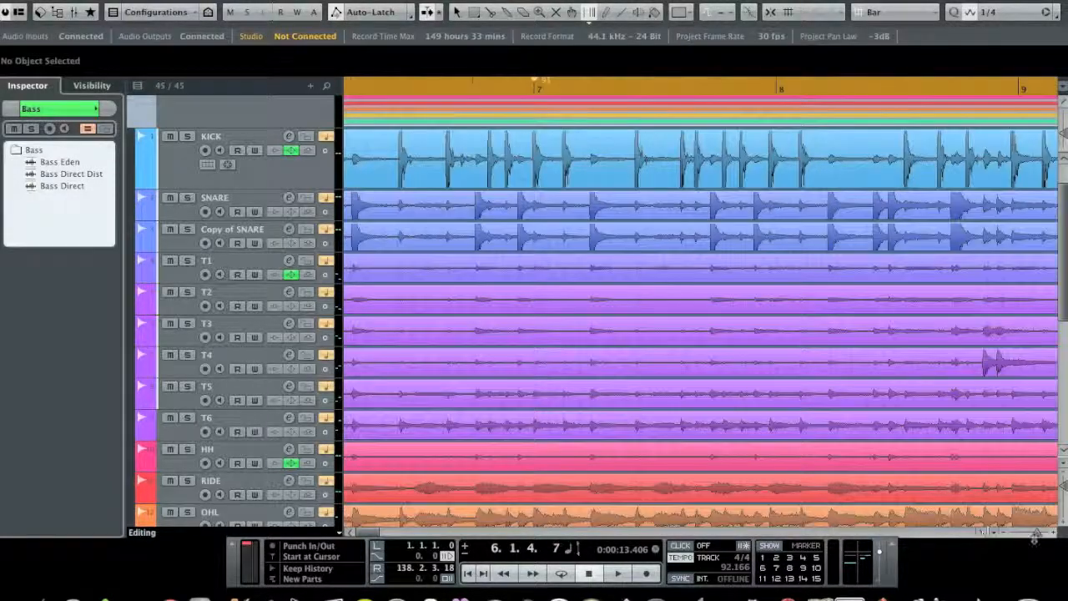
pyautogui.moveTo(1038, 533)
pyautogui.mouseDown()
pyautogui.moveTo(1029, 534)
pyautogui.moveTo(1039, 535)
pyautogui.mouseUp()
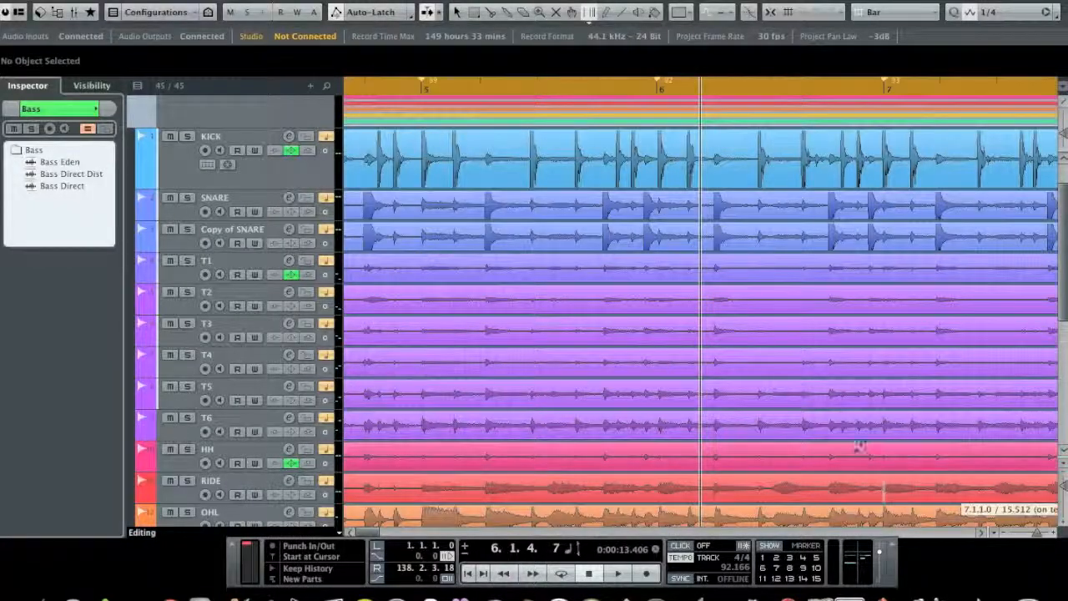
pyautogui.click(982, 533)
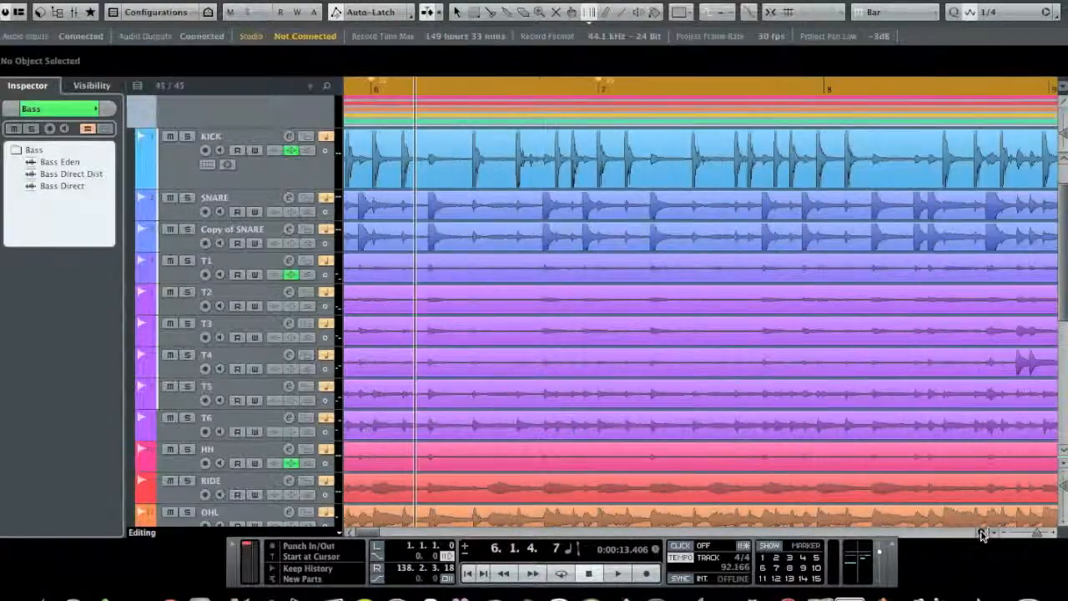
pyautogui.moveTo(681, 190); pyautogui.dragTo(669, 209)
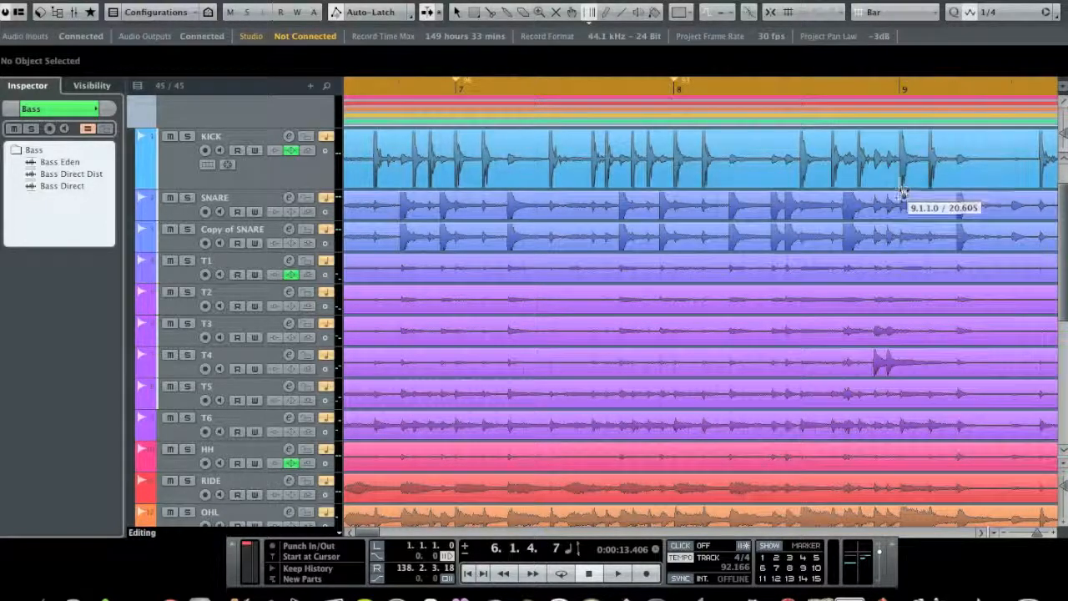
# Step: Warp the start of bar 9 onto its kick downbeat and check the alignment against the tracks below
pyautogui.moveTo(901, 195); pyautogui.dragTo(900, 198)
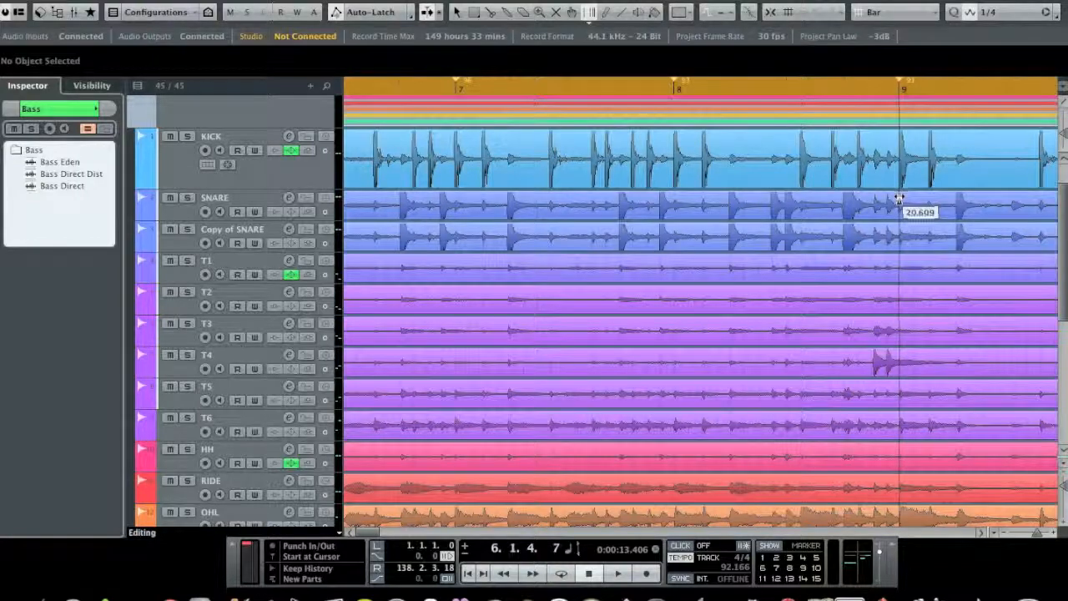
pyautogui.moveTo(900, 197); pyautogui.dragTo(899, 207)
pyautogui.scroll(-2, 902, 379)
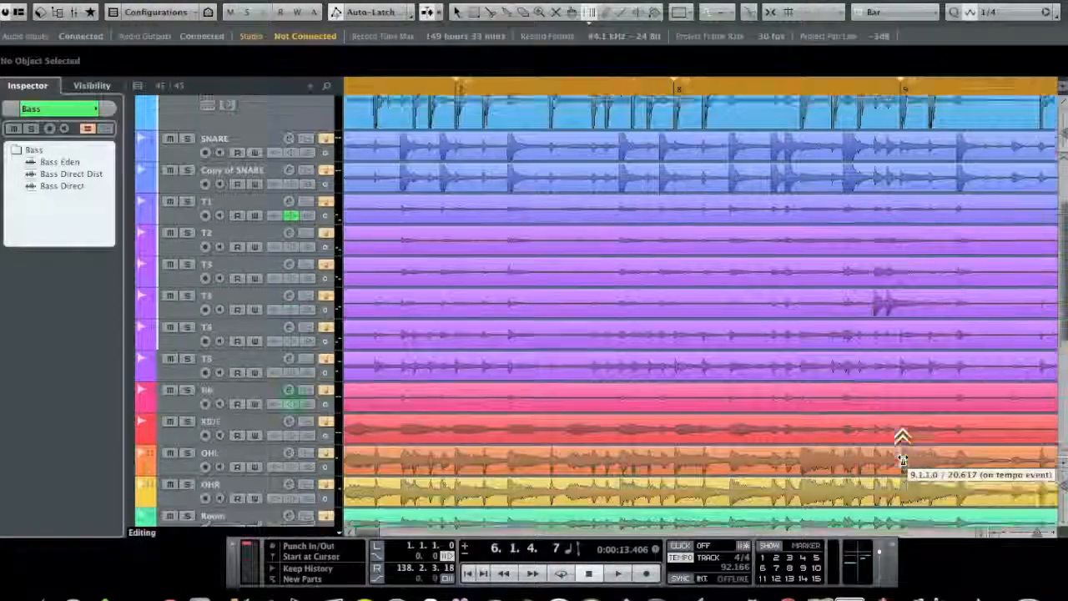
pyautogui.scroll(3, 902, 451)
# Step: Audition the drums from just before bar 8 into bar 9, and look over the tracks around bars 10 to 12
pyautogui.click(649, 85)
pyautogui.press('space')
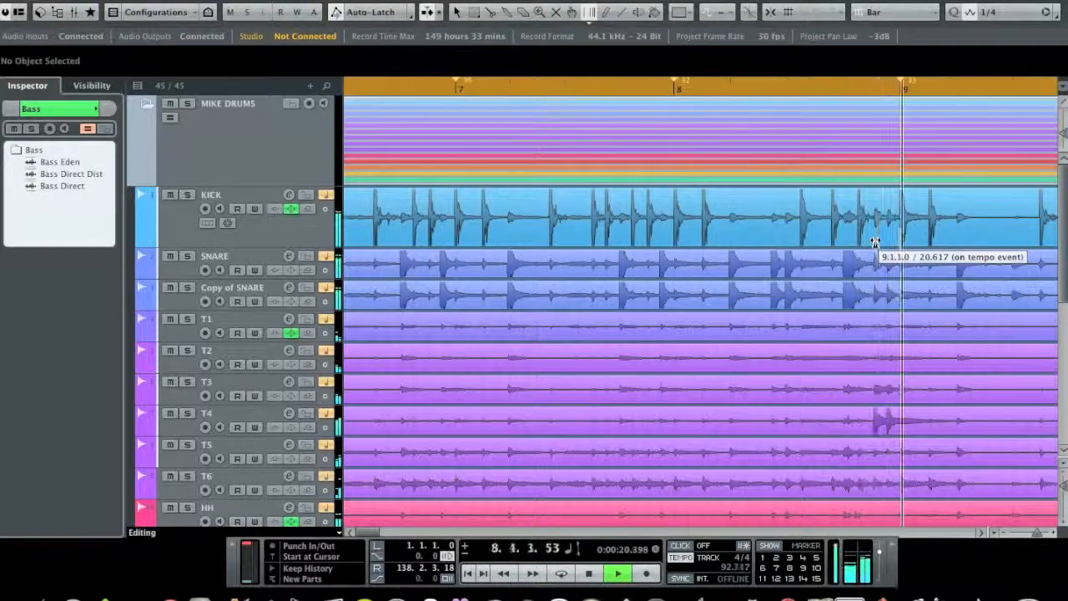
pyautogui.press('space')
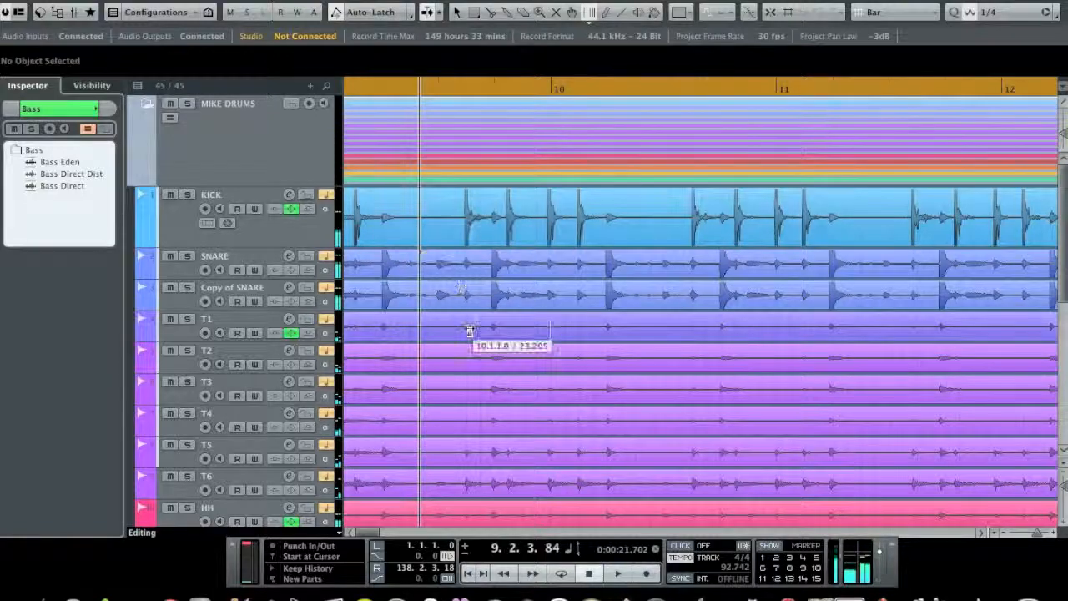
pyautogui.scroll(-1, 468, 332)
pyautogui.scroll(-5, 468, 331)
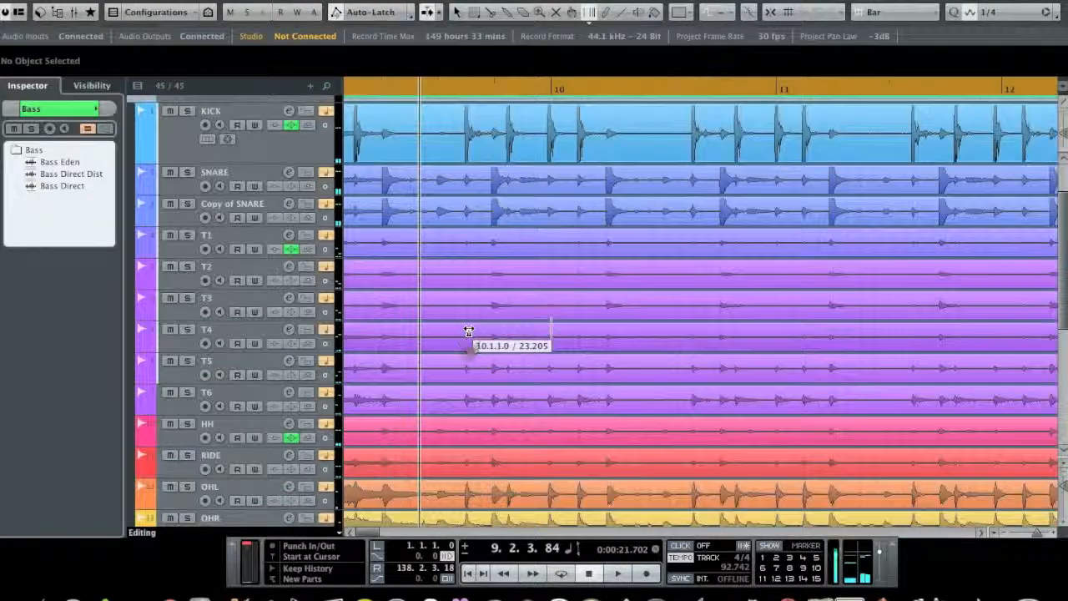
pyautogui.scroll(6, 468, 331)
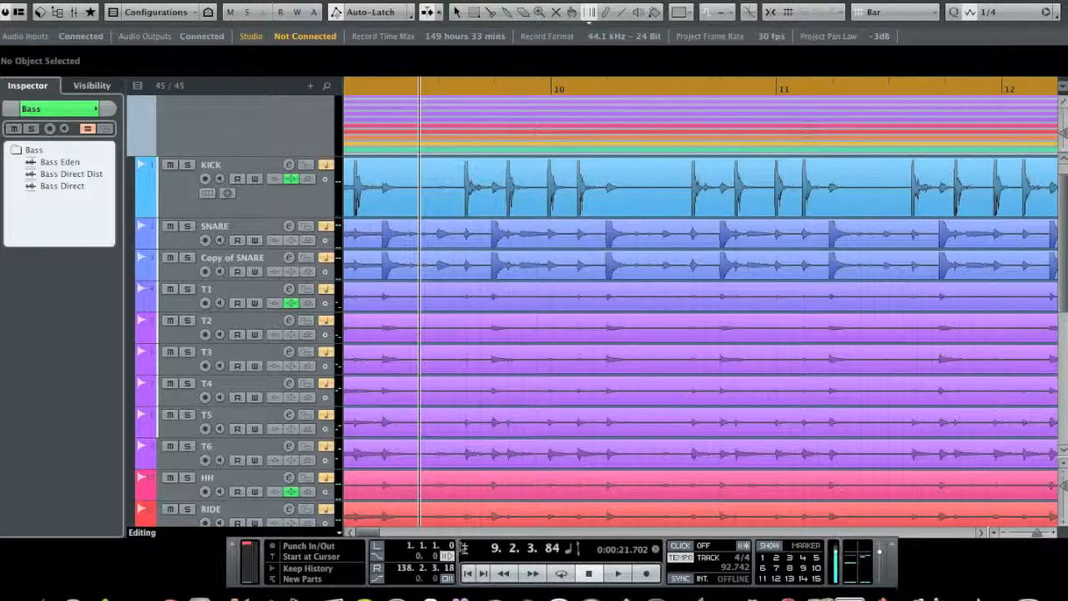
# Step: Set the snap grid type to Beat
pyautogui.moveTo(463, 546); pyautogui.dragTo(462, 550)
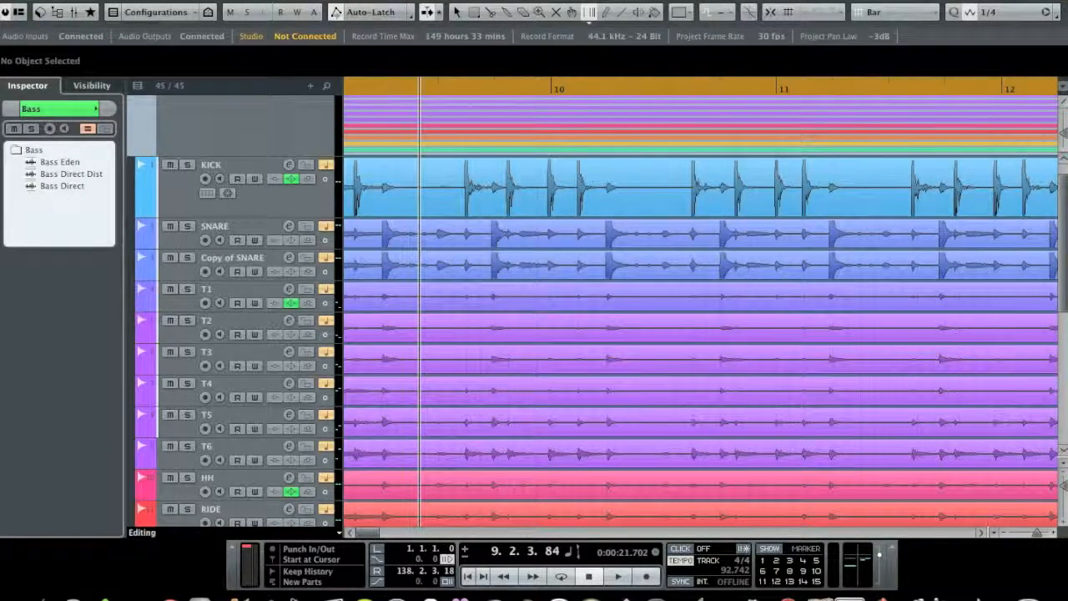
pyautogui.click(769, 13)
pyautogui.click(893, 13)
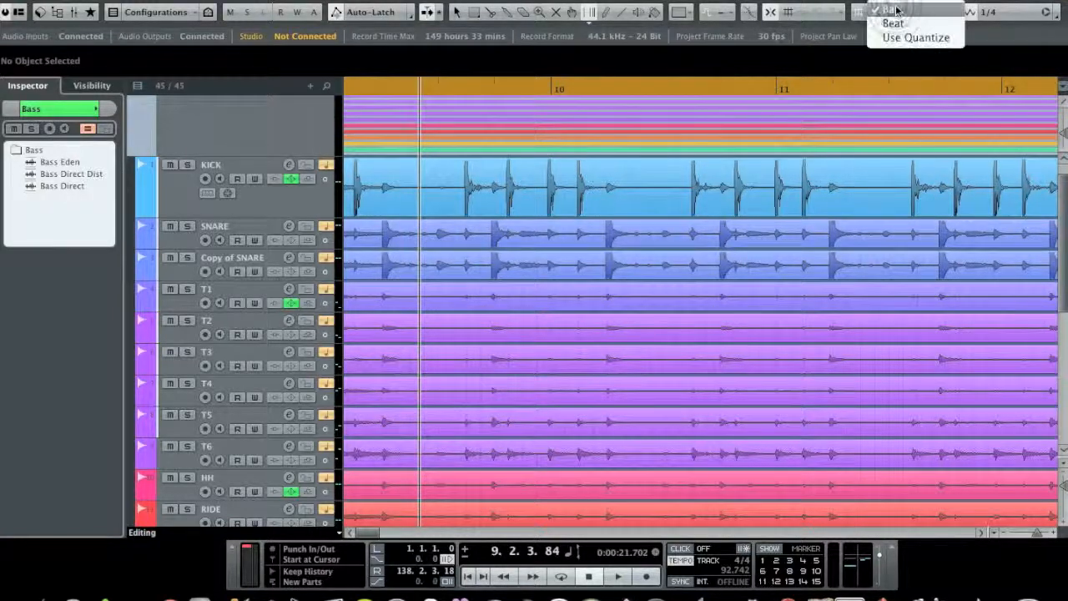
pyautogui.click(893, 24)
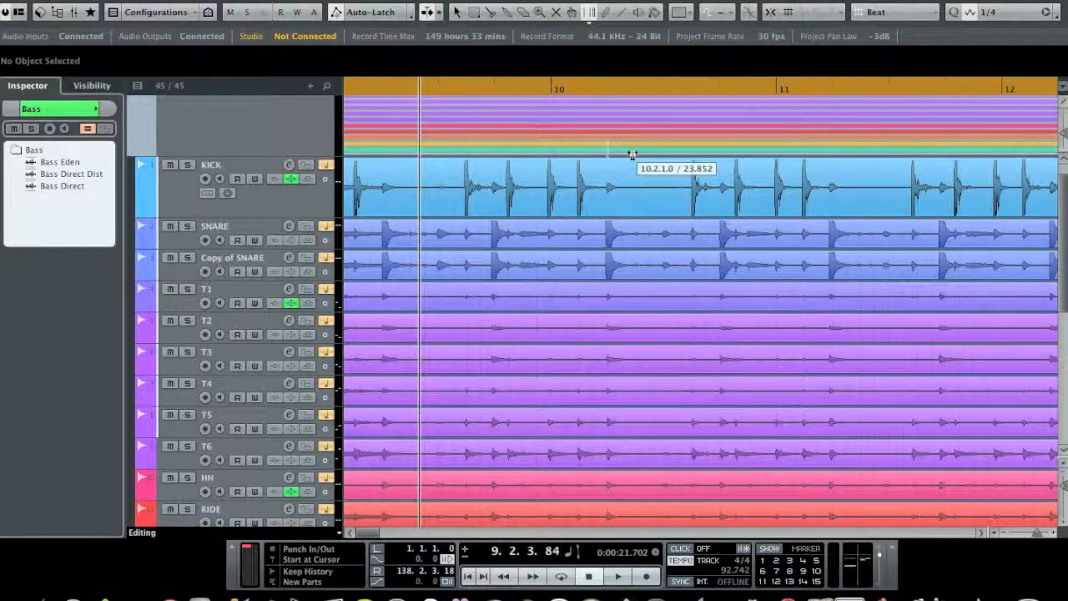
# Step: Switch the grid type to Bar to compare the warp positions, and return it to Beat
pyautogui.click(908, 12)
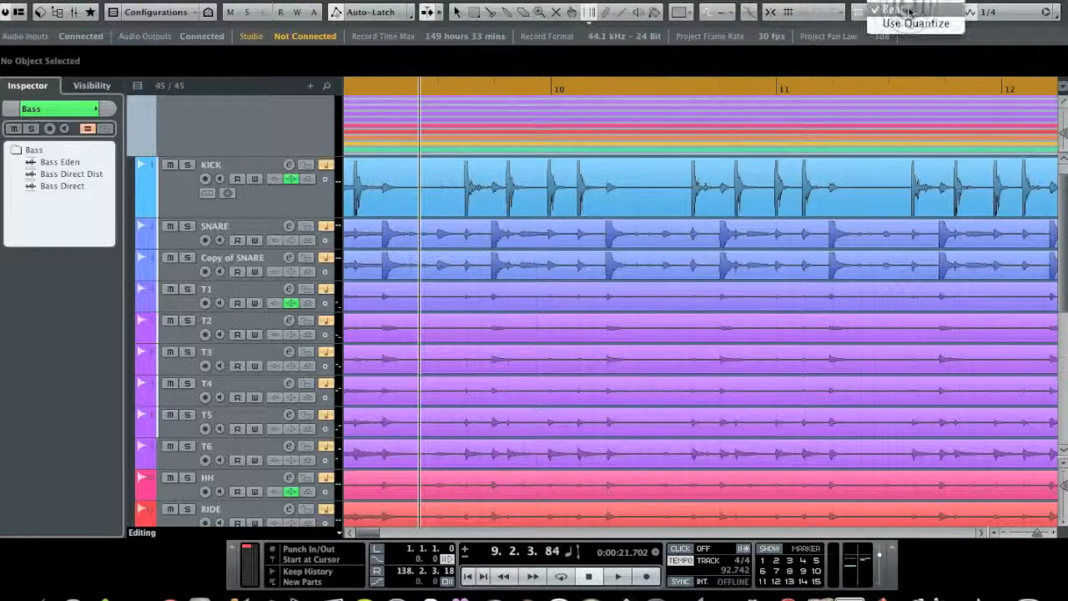
pyautogui.click(894, 2)
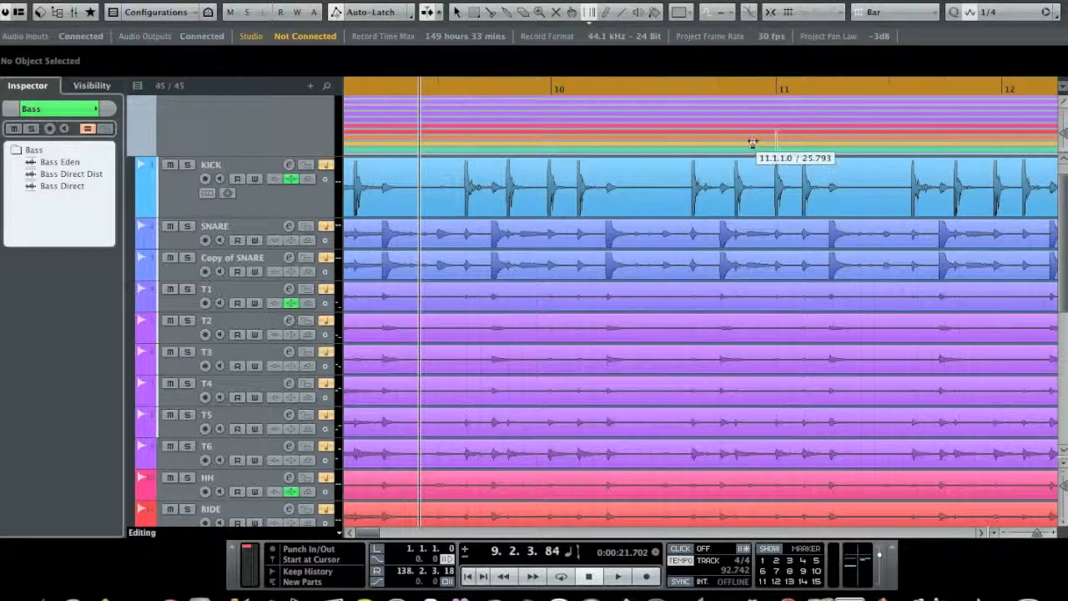
pyautogui.click(904, 11)
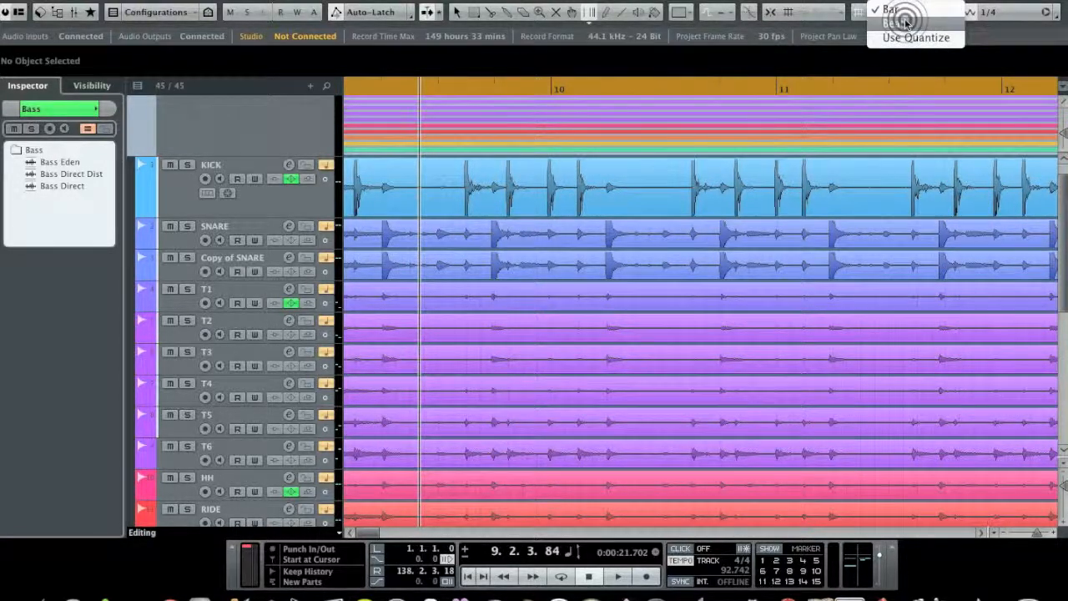
pyautogui.click(906, 24)
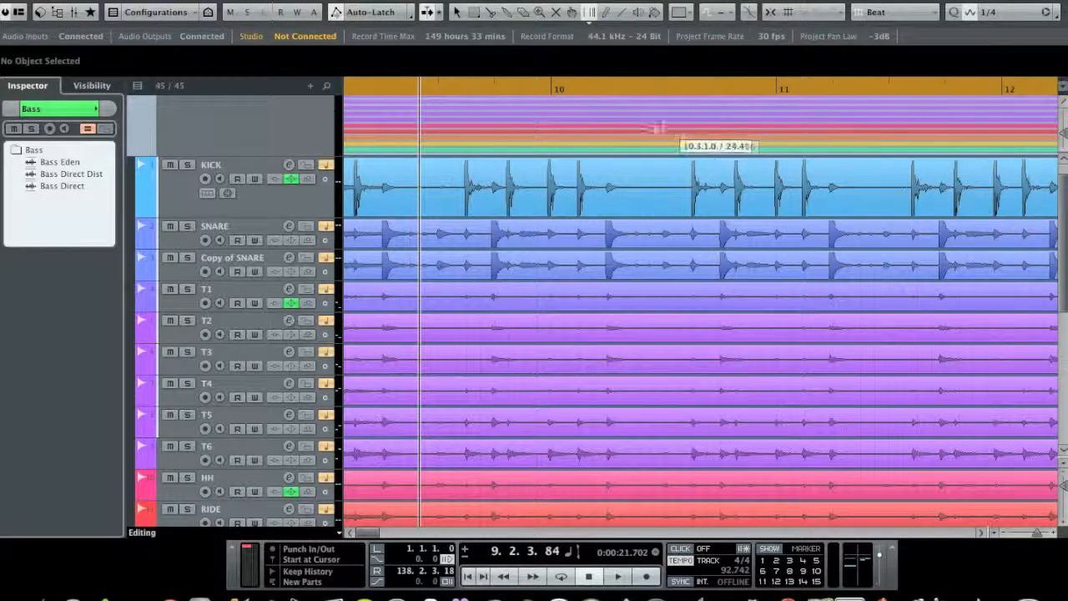
# Step: Set the grid type to Use Quantize and the quantize preset to 1/8
pyautogui.click(900, 19)
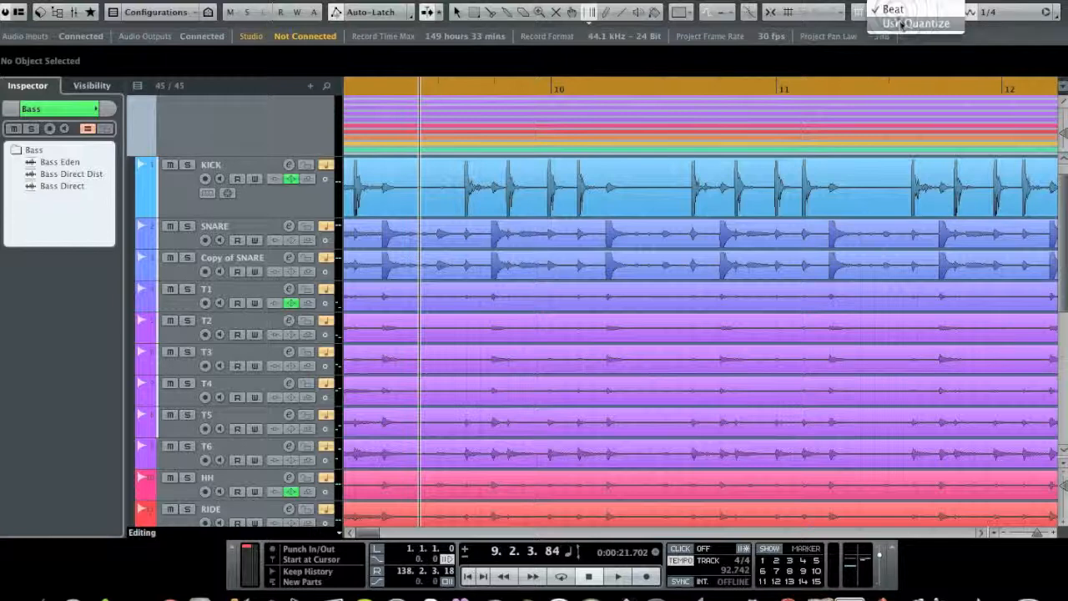
pyautogui.click(905, 25)
pyautogui.click(997, 12)
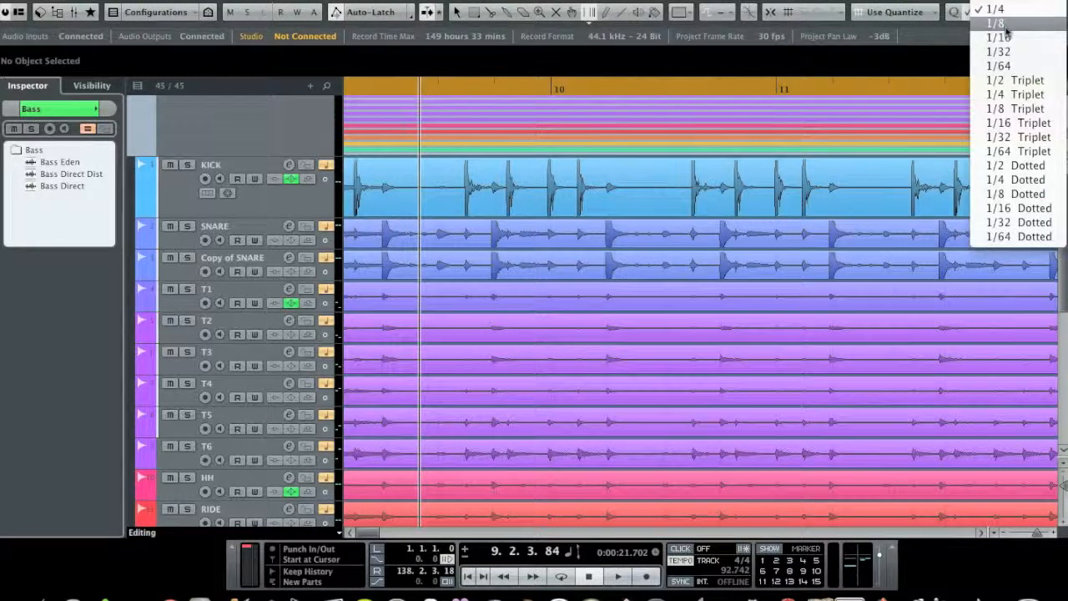
pyautogui.click(997, 23)
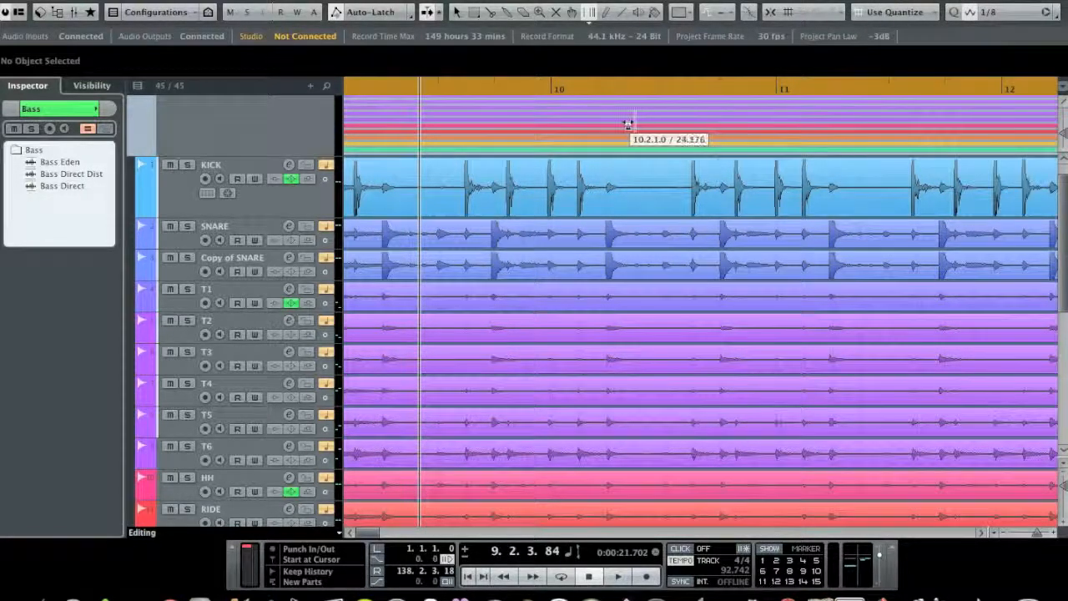
# Step: Return the quantize preset to 1/4 and the grid type to Beat
pyautogui.click(997, 12)
pyautogui.click(1003, 1)
pyautogui.click(915, 14)
pyautogui.click(906, 2)
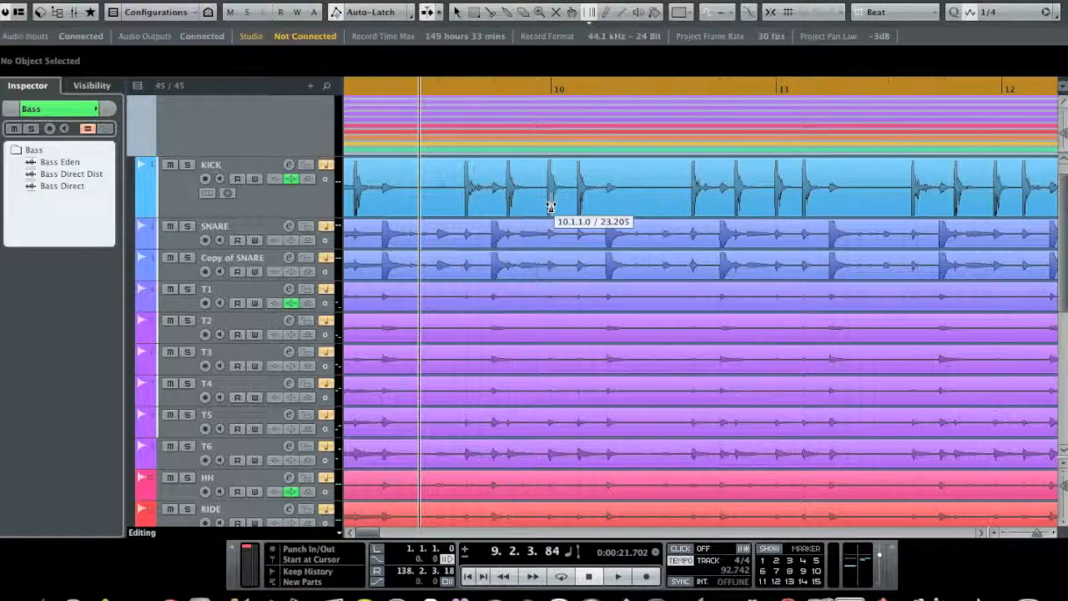
# Step: Warp the starts of bars 10, 11 and 12 onto their kick downbeats
pyautogui.moveTo(550, 230); pyautogui.dragTo(548, 234)
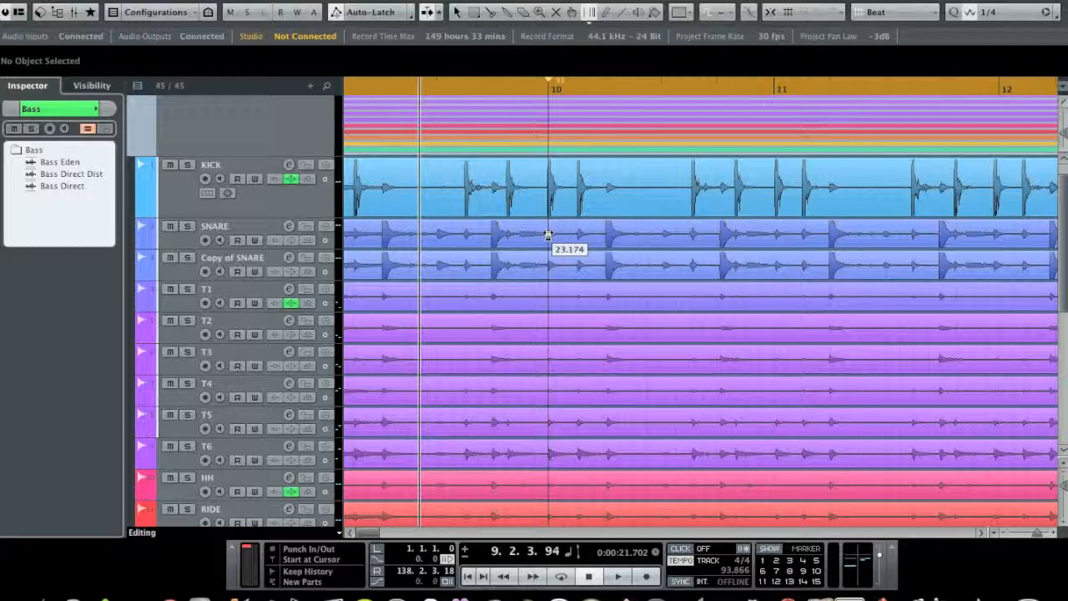
pyautogui.click(776, 241)
pyautogui.moveTo(777, 241); pyautogui.dragTo(775, 244)
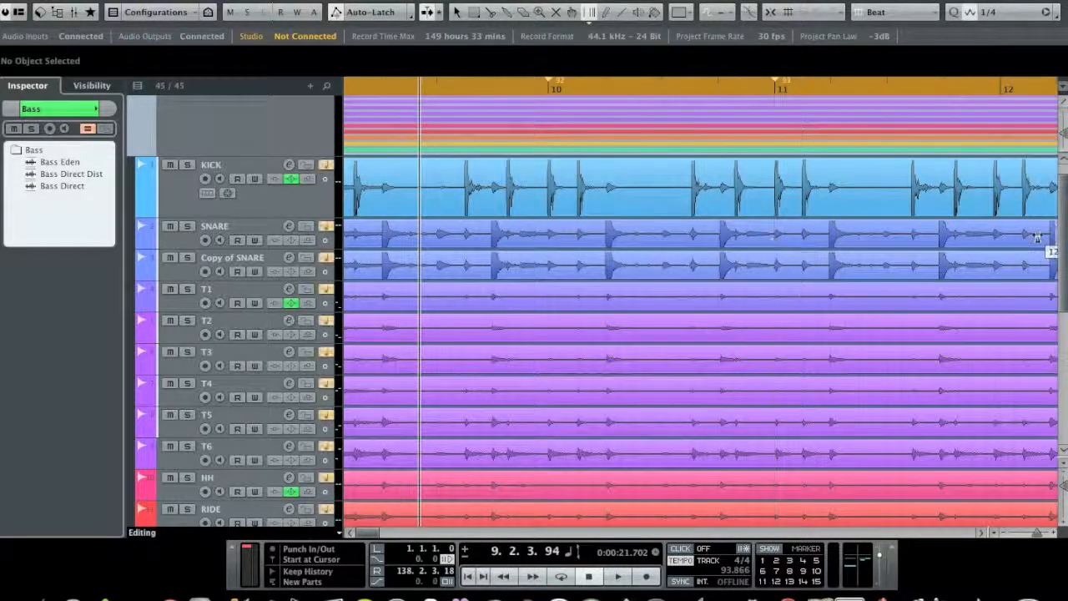
pyautogui.moveTo(1001, 225); pyautogui.dragTo(993, 238)
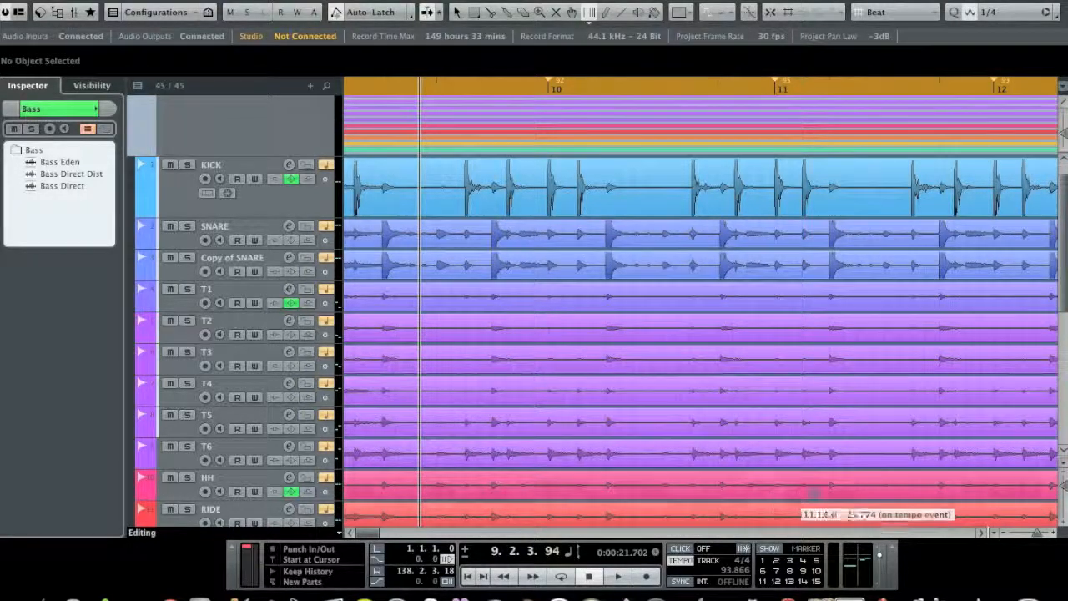
# Step: Warp the starts of bars 13 and 14 onto their kick downbeats
pyautogui.click(982, 532)
pyautogui.click(981, 532)
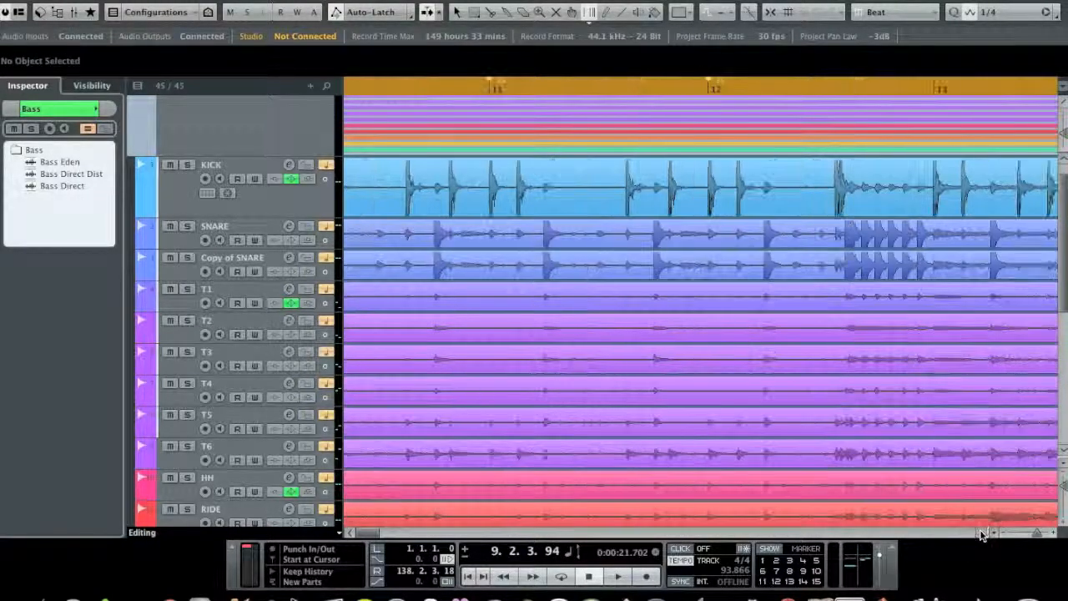
pyautogui.click(981, 533)
pyautogui.click(789, 248)
pyautogui.moveTo(788, 248); pyautogui.dragTo(789, 249)
pyautogui.moveTo(1021, 227); pyautogui.dragTo(1011, 232)
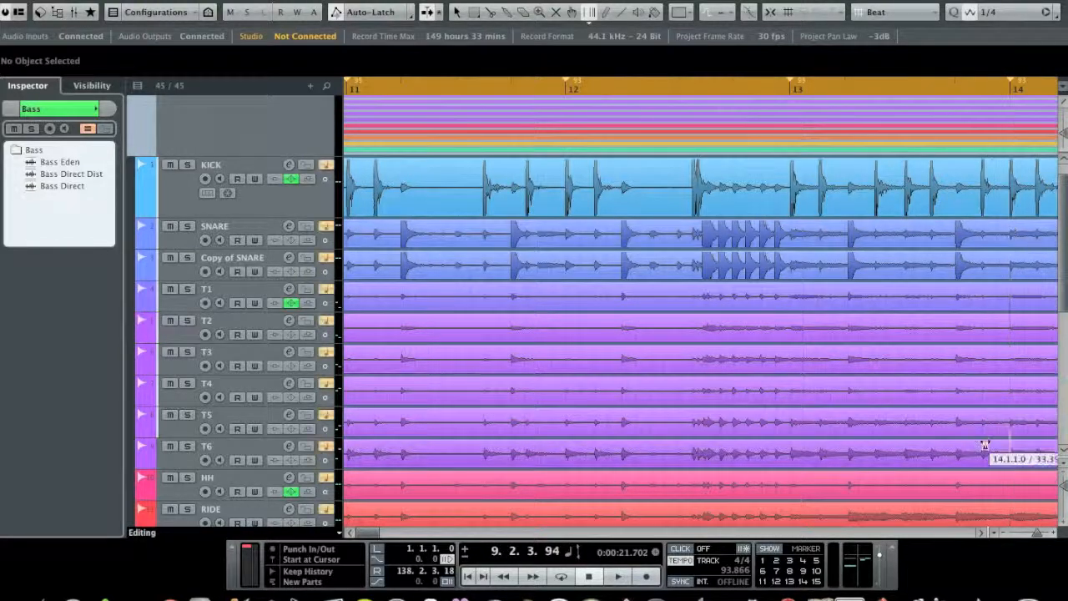
# Step: Warp the starts of bars 15, 16 and 17 onto their kick downbeats
pyautogui.click(980, 532)
pyautogui.moveTo(804, 230); pyautogui.dragTo(802, 230)
pyautogui.click(1032, 225)
pyautogui.click(980, 534)
pyautogui.click(981, 533)
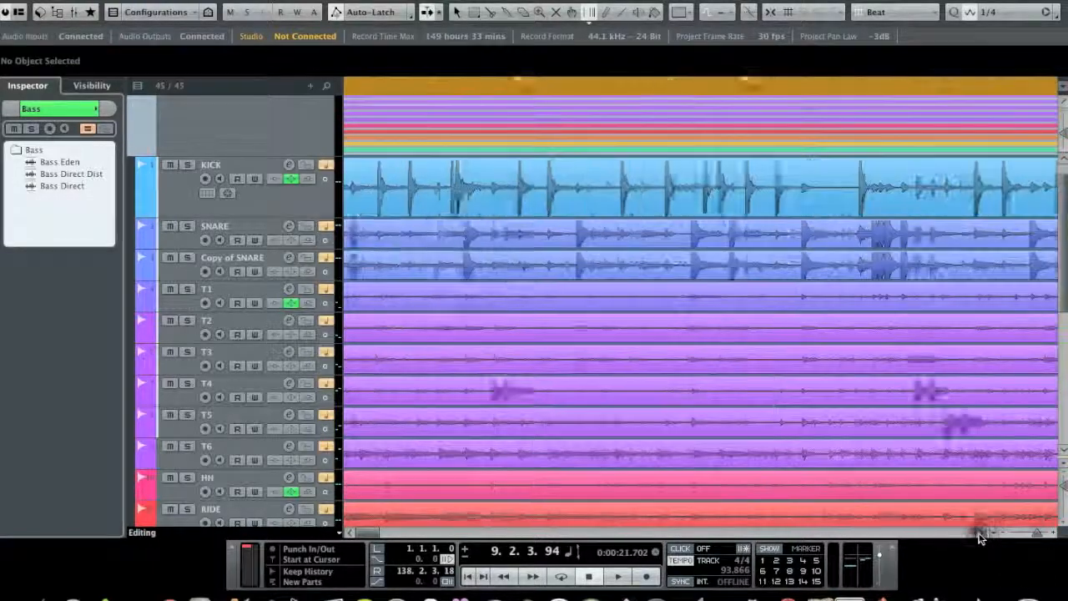
pyautogui.click(980, 533)
pyautogui.moveTo(827, 226); pyautogui.dragTo(831, 226)
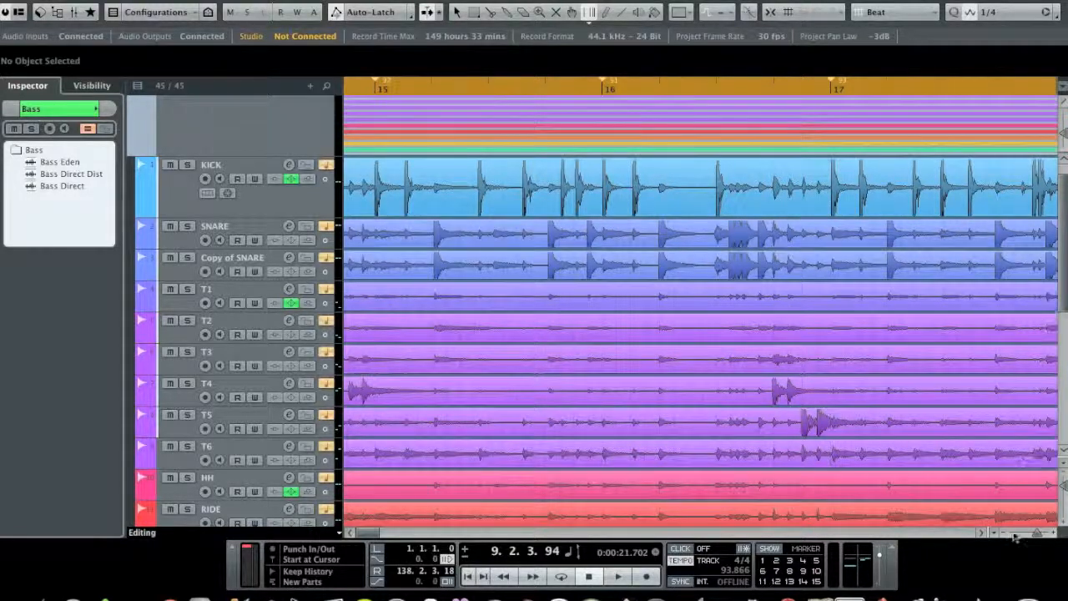
# Step: Audition the drums from just before bar 17 through the start of bar 18
pyautogui.click(981, 533)
pyautogui.click(980, 533)
pyautogui.click(980, 533)
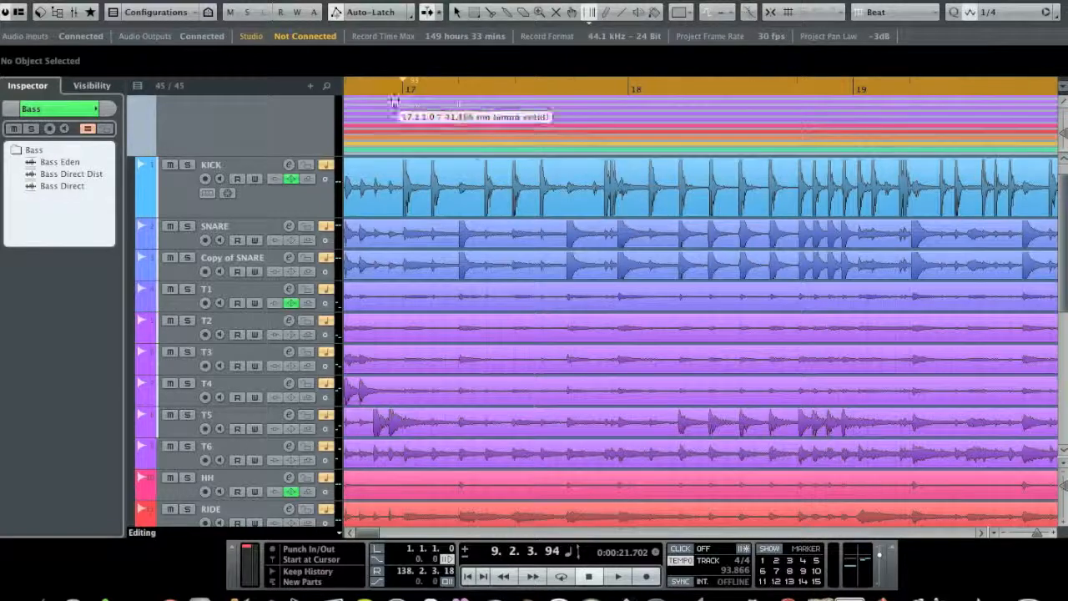
pyautogui.click(373, 87)
pyautogui.press('space')
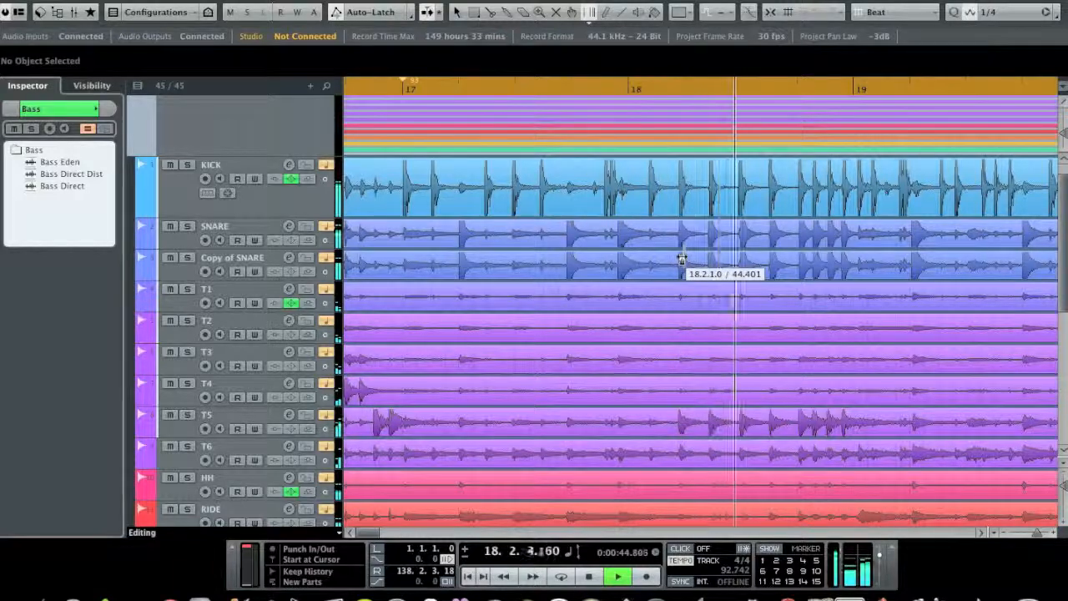
pyautogui.press('space')
# Step: Mute the DRUMS and Bass folders and the folder above Bass, and replay the drums from just before bar 17 into bar 18
pyautogui.scroll(-10, 242, 251)
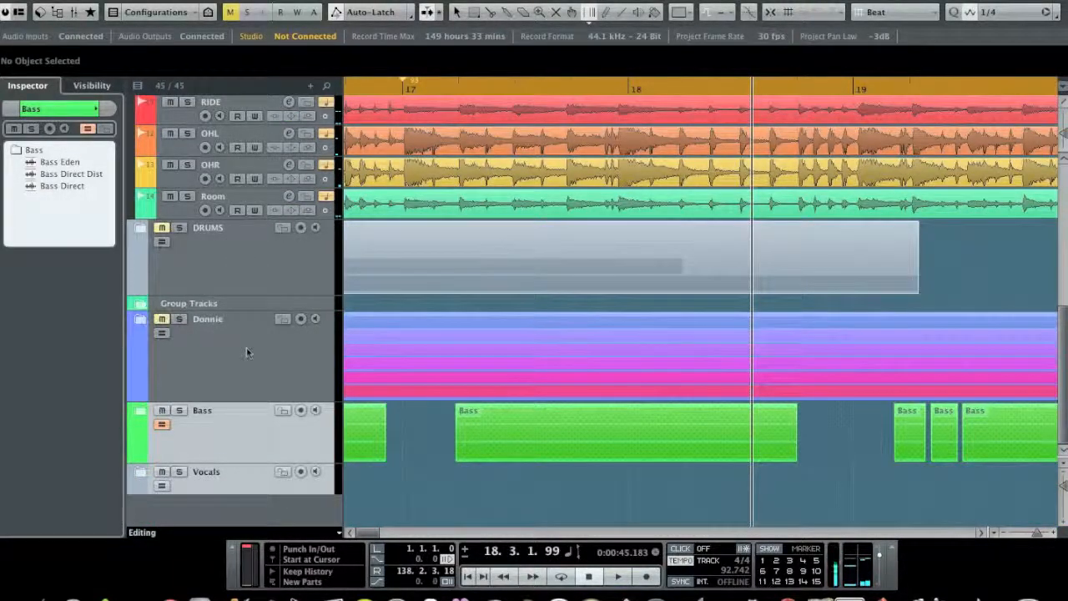
pyautogui.scroll(10, 373, 309)
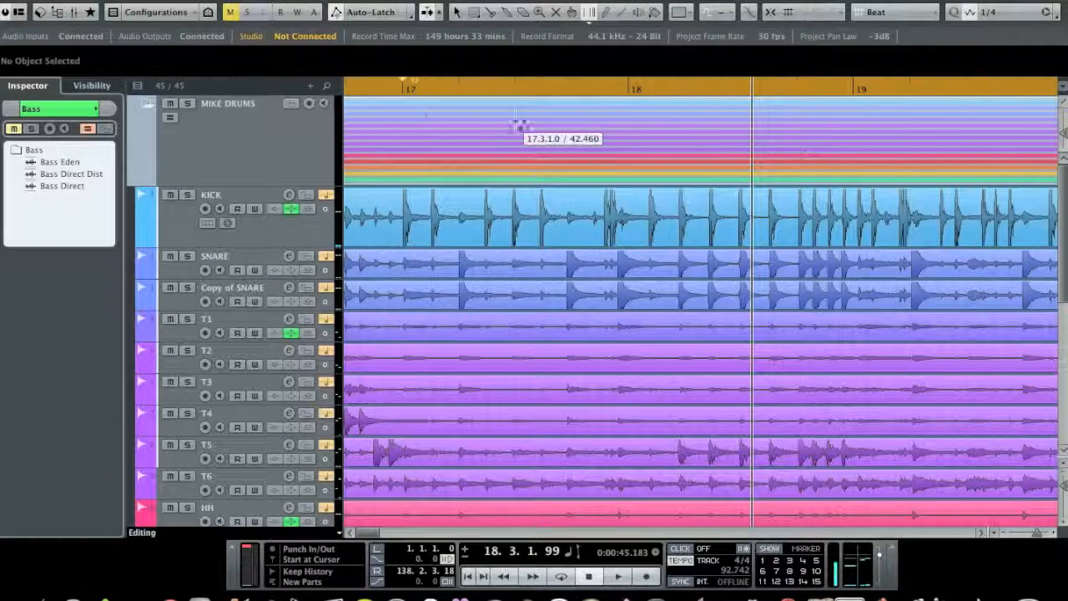
pyautogui.click(389, 91)
pyautogui.press('space')
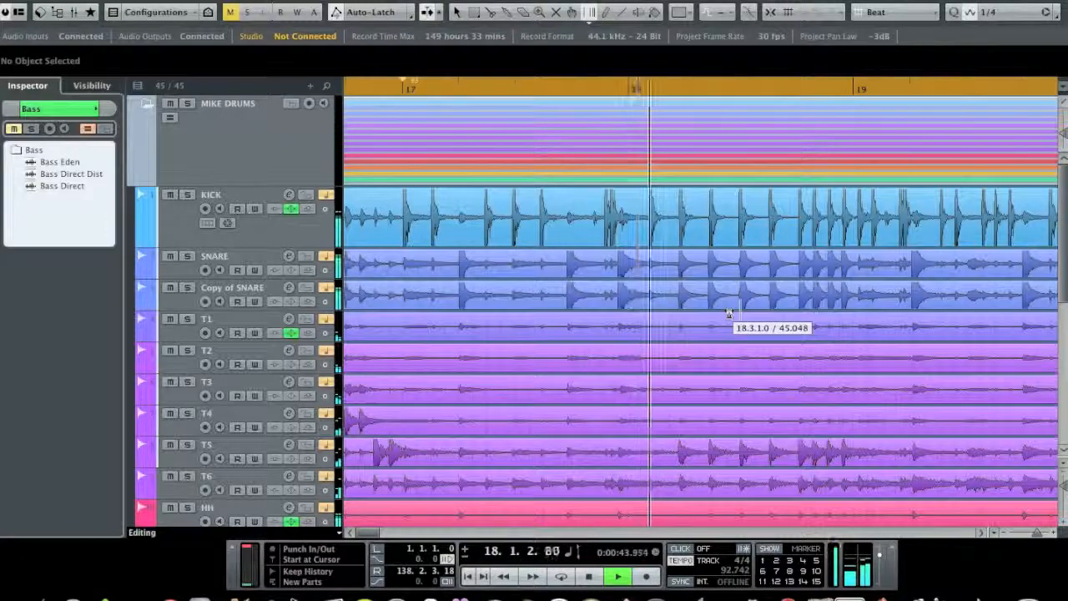
pyautogui.press('space')
pyautogui.scroll(-1, 648, 253)
pyautogui.scroll(-1, 648, 253)
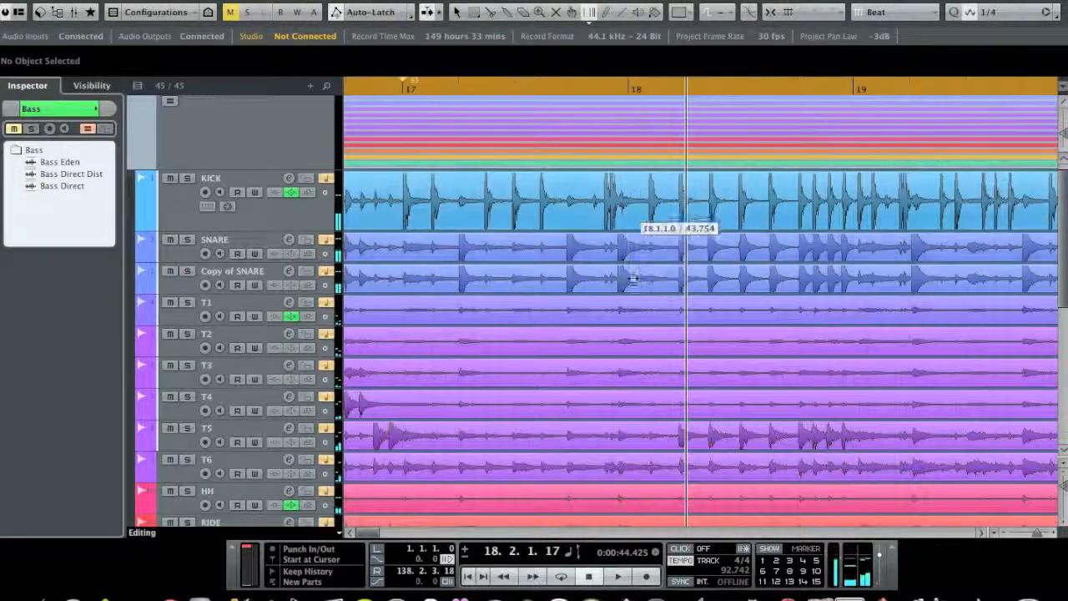
# Step: Warp the start of bar 18 onto its snare hit and play the drums from just before bar 17 into bar 19
pyautogui.moveTo(630, 289); pyautogui.dragTo(617, 297)
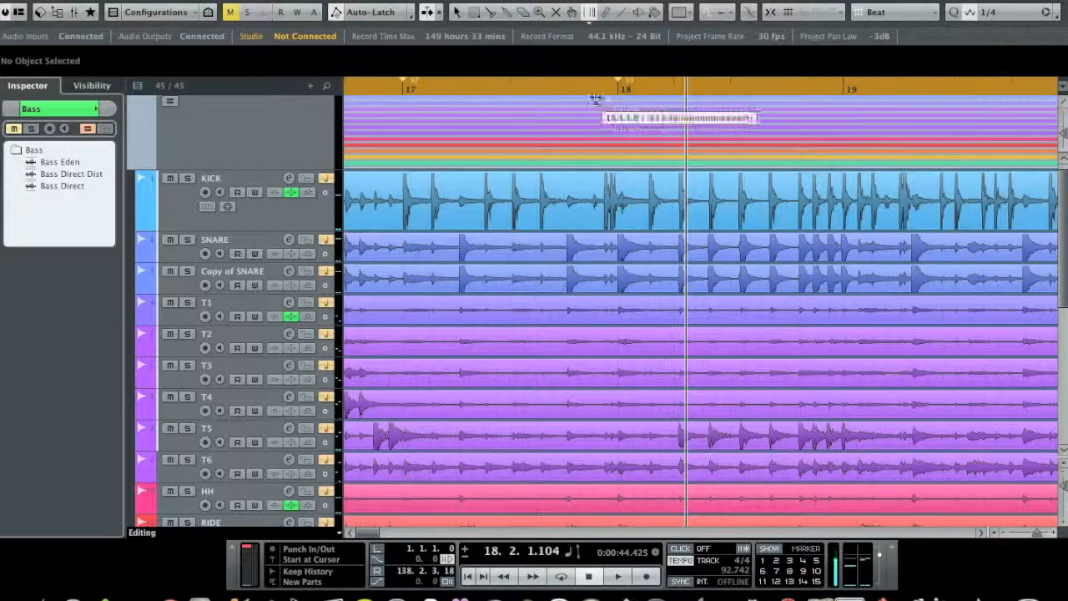
pyautogui.click(595, 91)
pyautogui.click(389, 85)
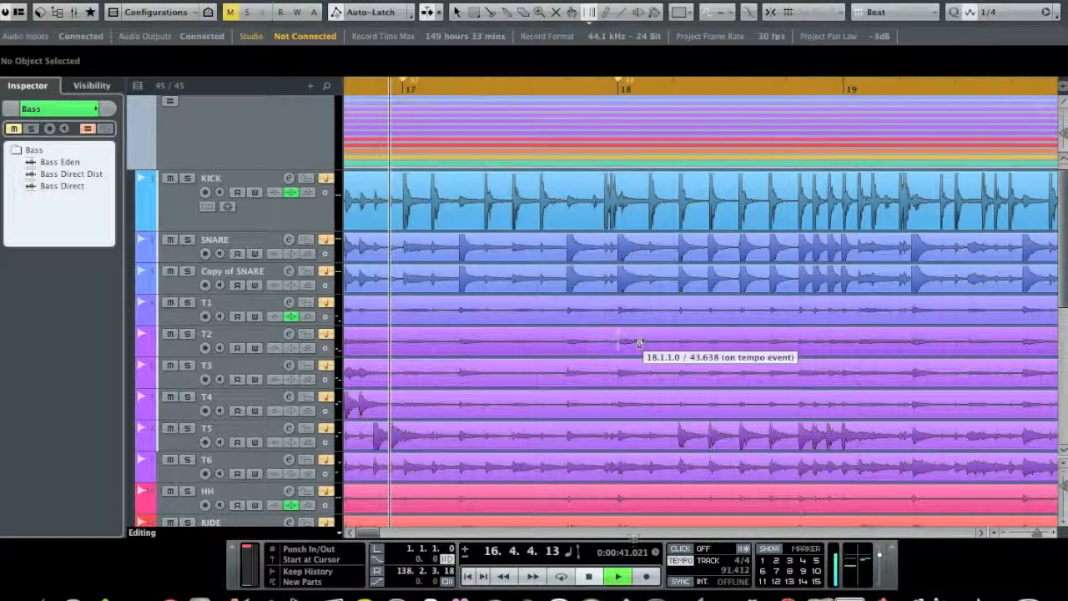
pyautogui.press('space')
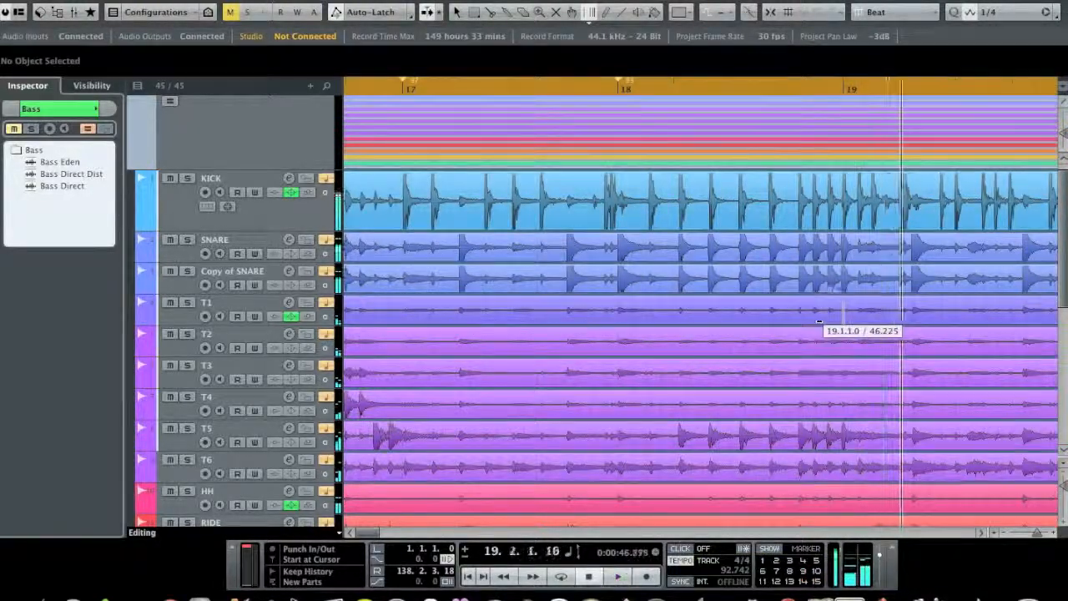
pyautogui.press('space')
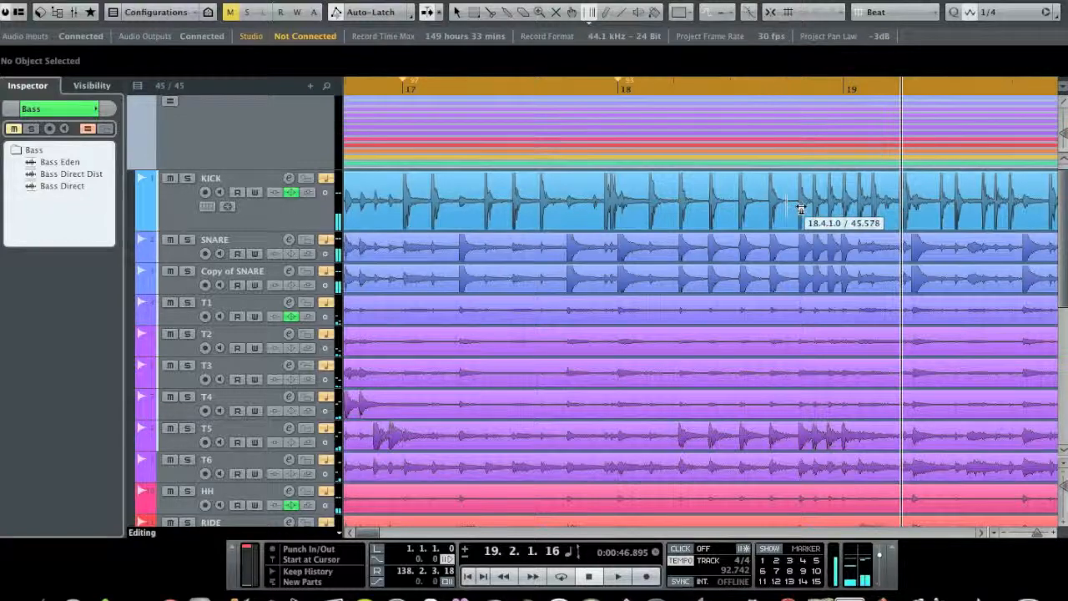
# Step: Audition the drums from just before bar 18 into bar 19, and warp the starts of bars 19 and 20 onto the drum hits
pyautogui.click(982, 536)
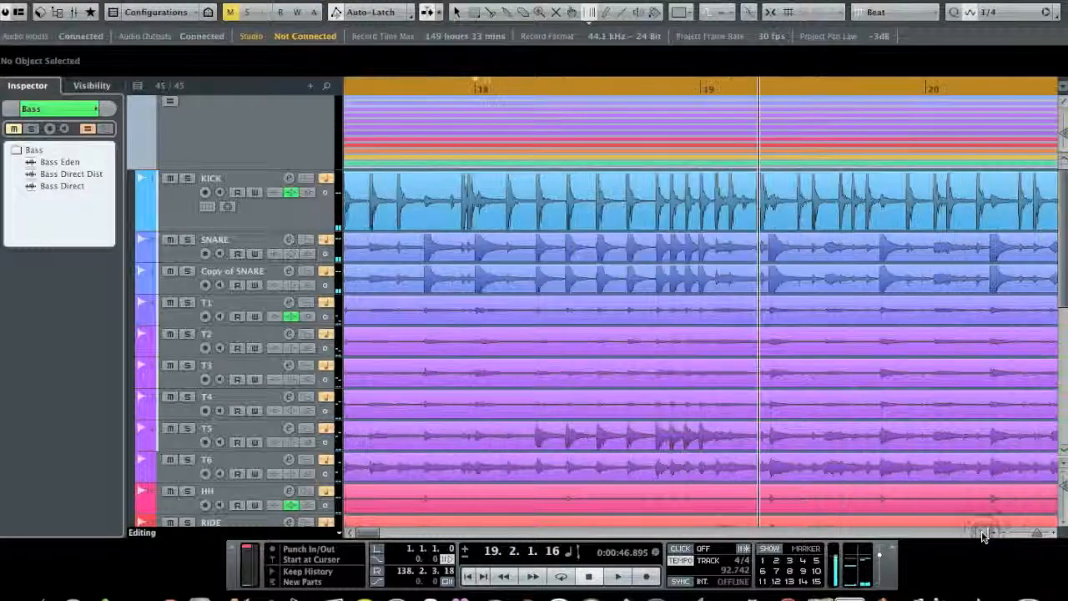
pyautogui.click(450, 90)
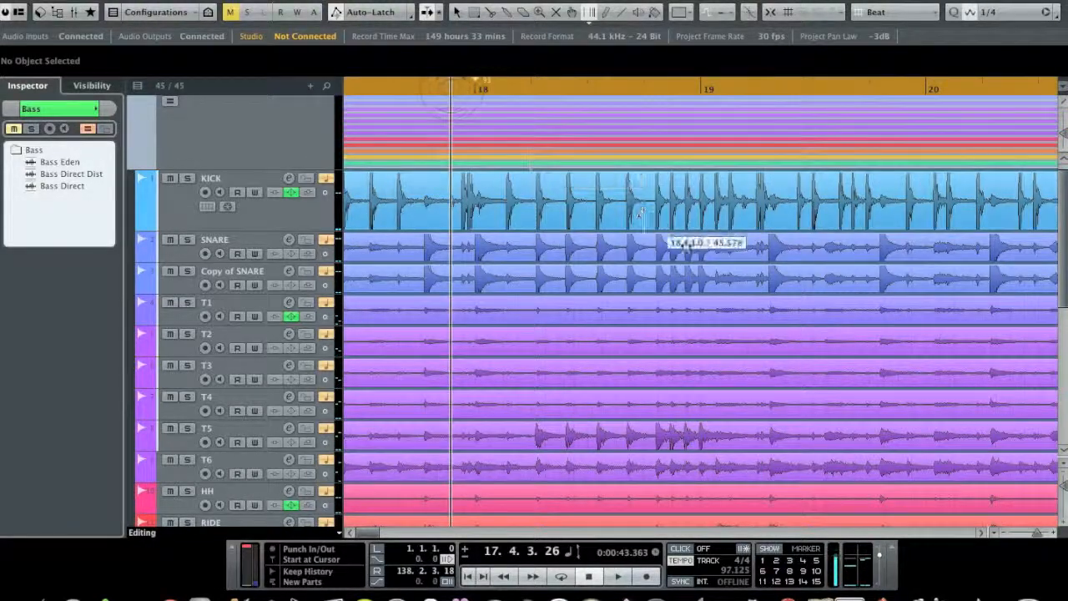
pyautogui.press('space')
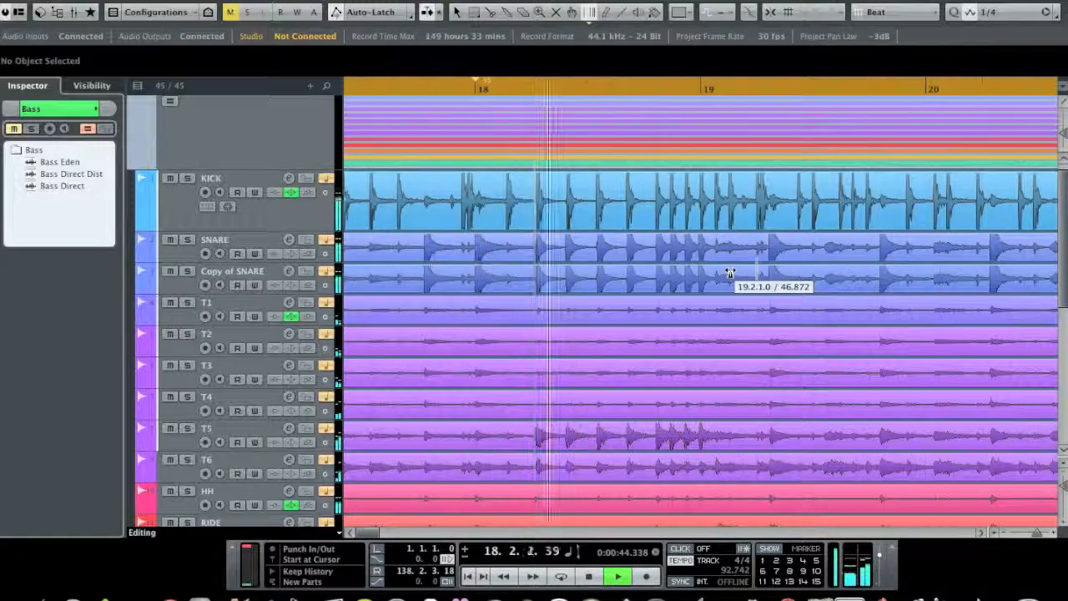
pyautogui.press('space')
pyautogui.click(703, 191)
pyautogui.moveTo(691, 198)
pyautogui.mouseDown()
pyautogui.moveTo(658, 204)
pyautogui.moveTo(700, 203)
pyautogui.moveTo(701, 219)
pyautogui.mouseUp()
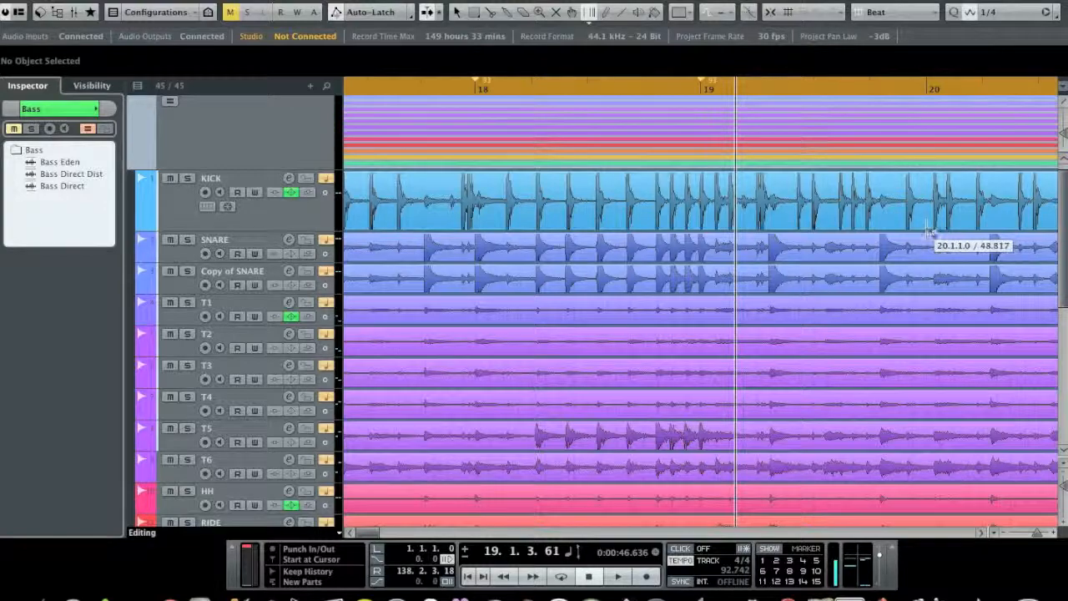
pyautogui.moveTo(930, 233); pyautogui.dragTo(933, 244)
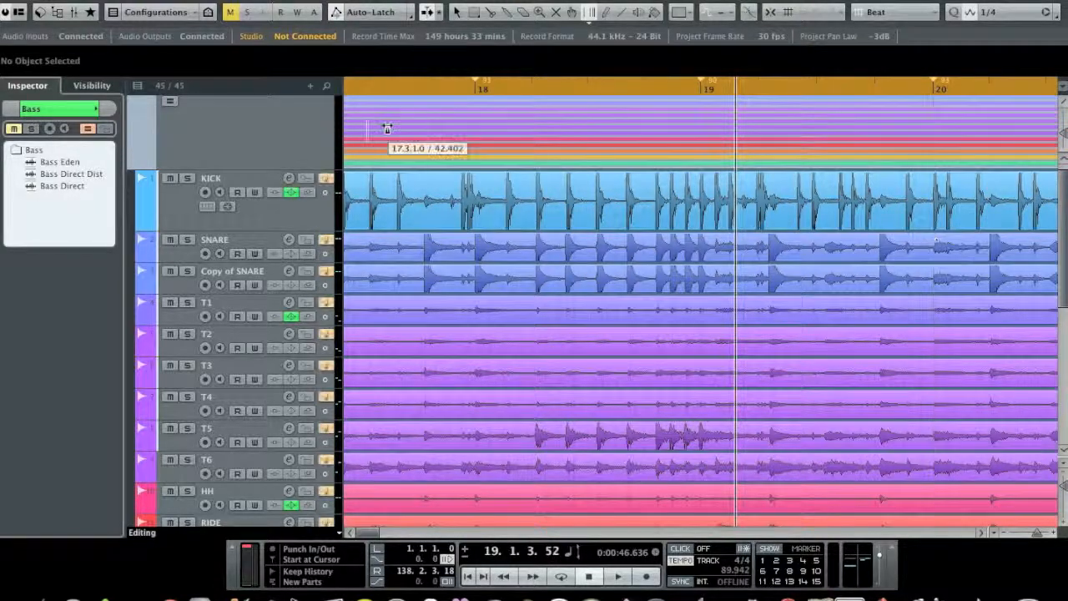
# Step: Play the drums from just before bar 3 into bar 19 with the metronome click on
pyautogui.click(468, 577)
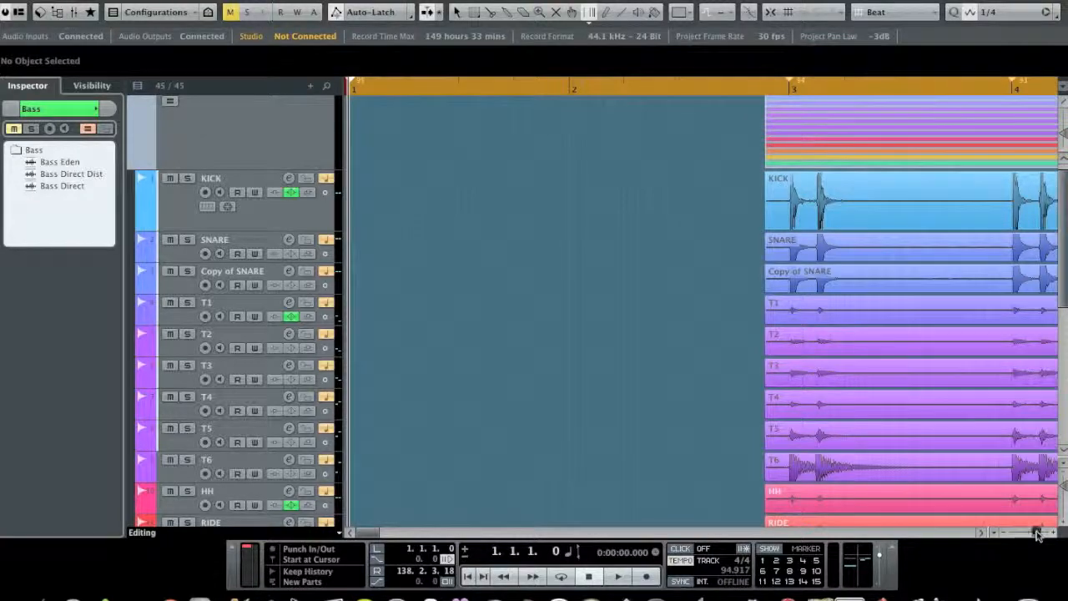
pyautogui.moveTo(1037, 535); pyautogui.dragTo(1033, 535)
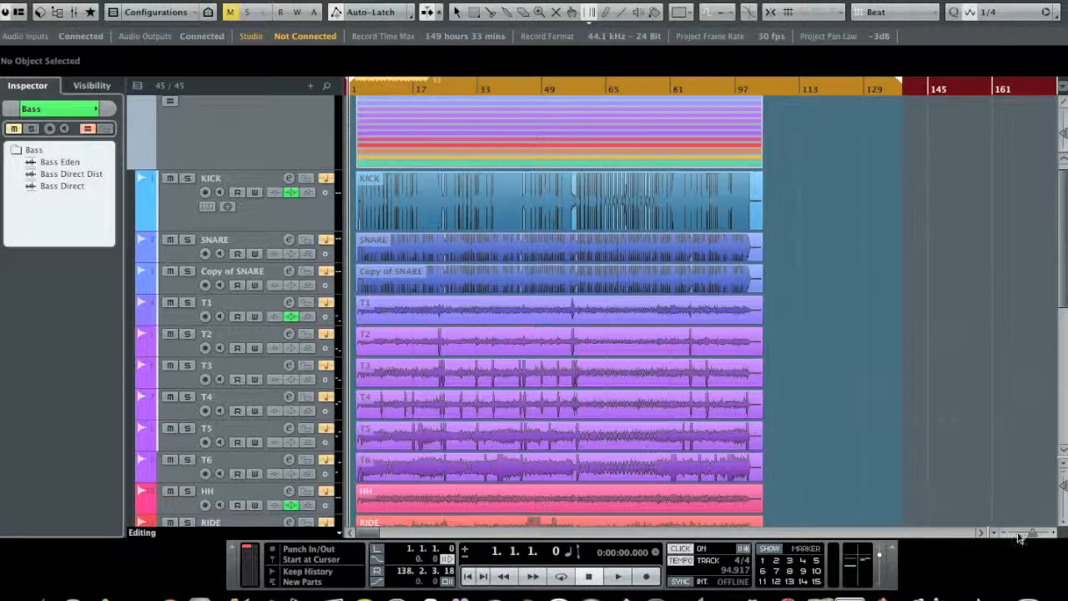
pyautogui.moveTo(1035, 534); pyautogui.dragTo(1038, 534)
pyautogui.click(739, 91)
pyautogui.press('space')
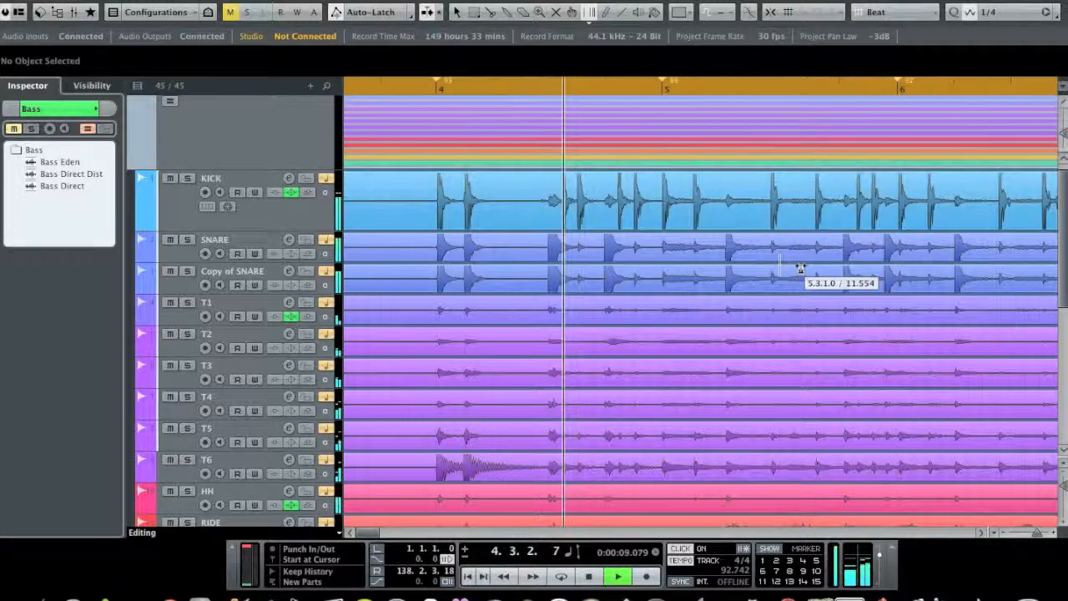
pyautogui.scroll(-3, 800, 267)
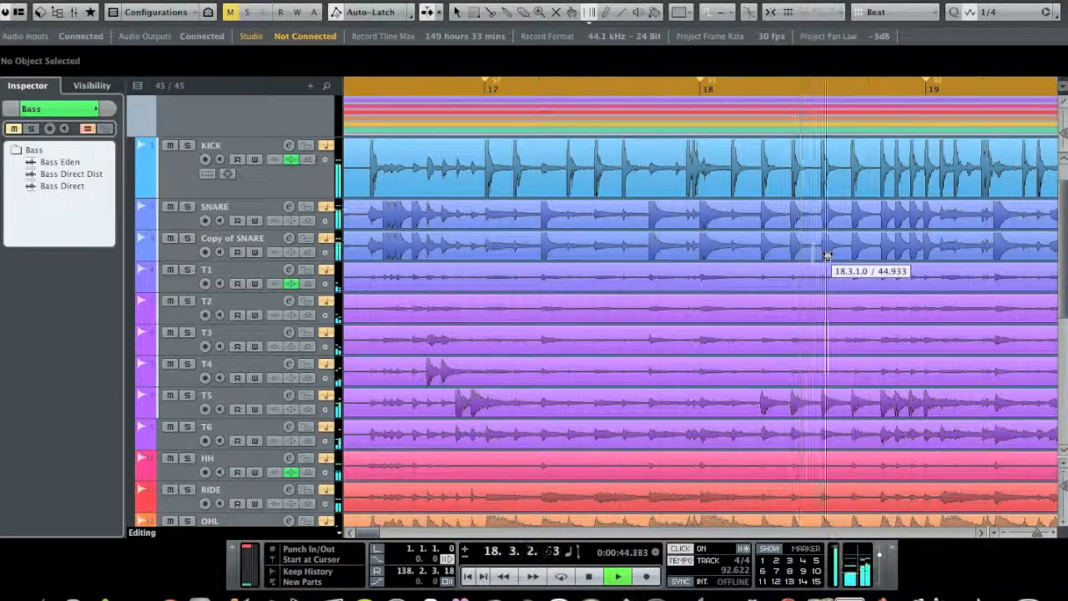
pyautogui.press('space')
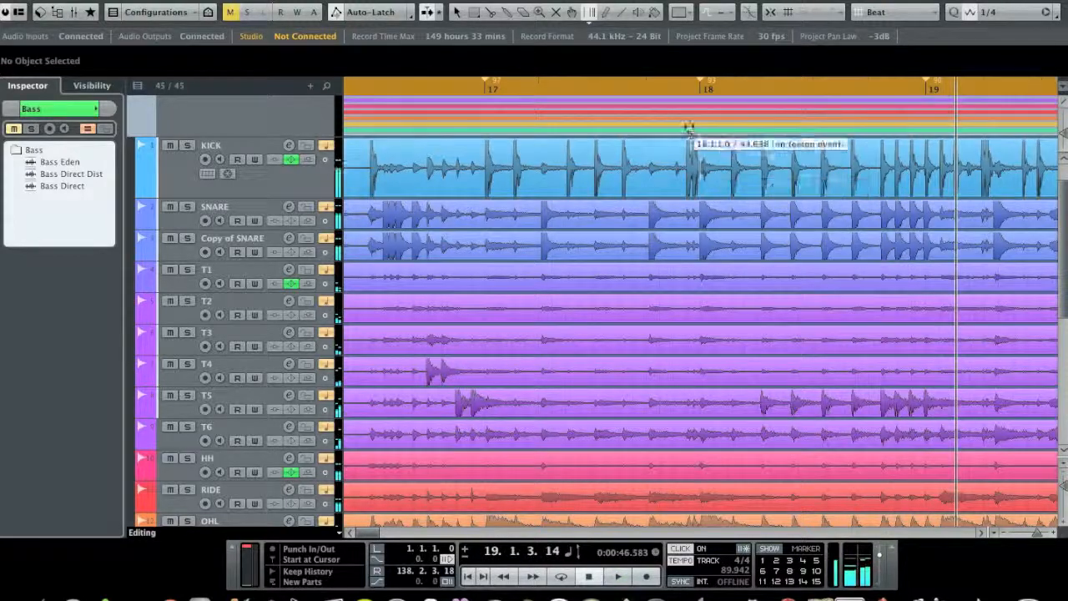
# Step: Warp the start of bar 18 earlier onto the first hit of the double kick, and remove the tempo events at bars 19 and 20
pyautogui.moveTo(698, 172); pyautogui.dragTo(687, 189)
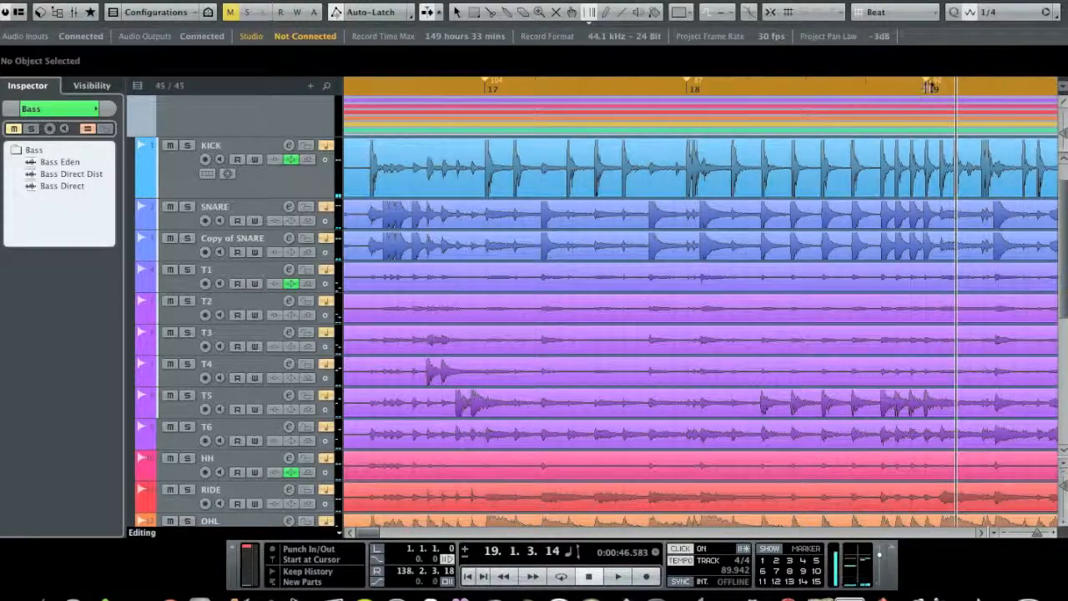
pyautogui.click(981, 532)
pyautogui.click(981, 534)
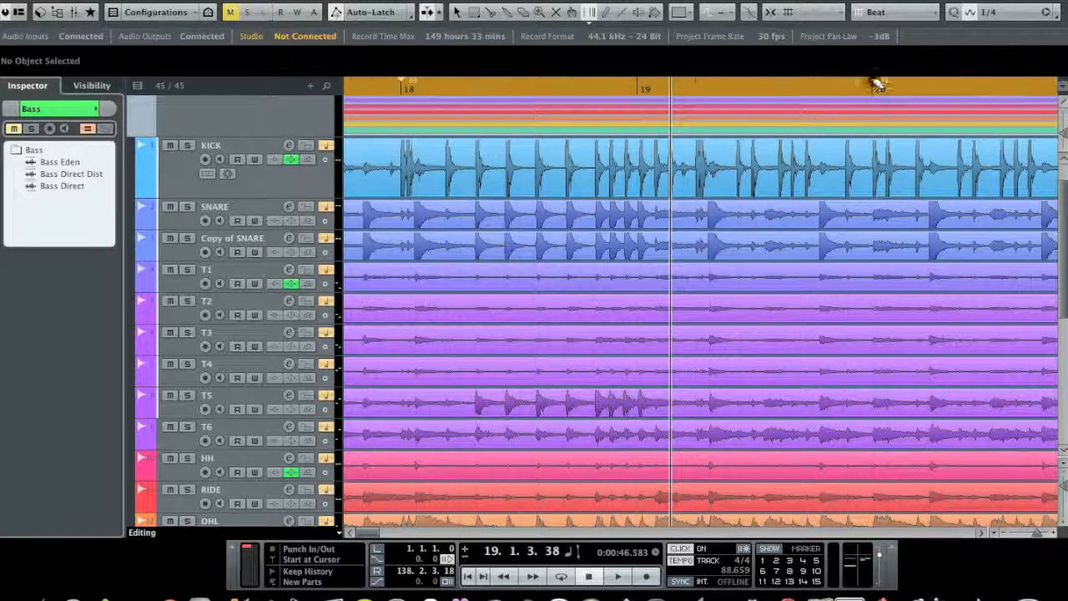
pyautogui.moveTo(1037, 533); pyautogui.dragTo(1034, 534)
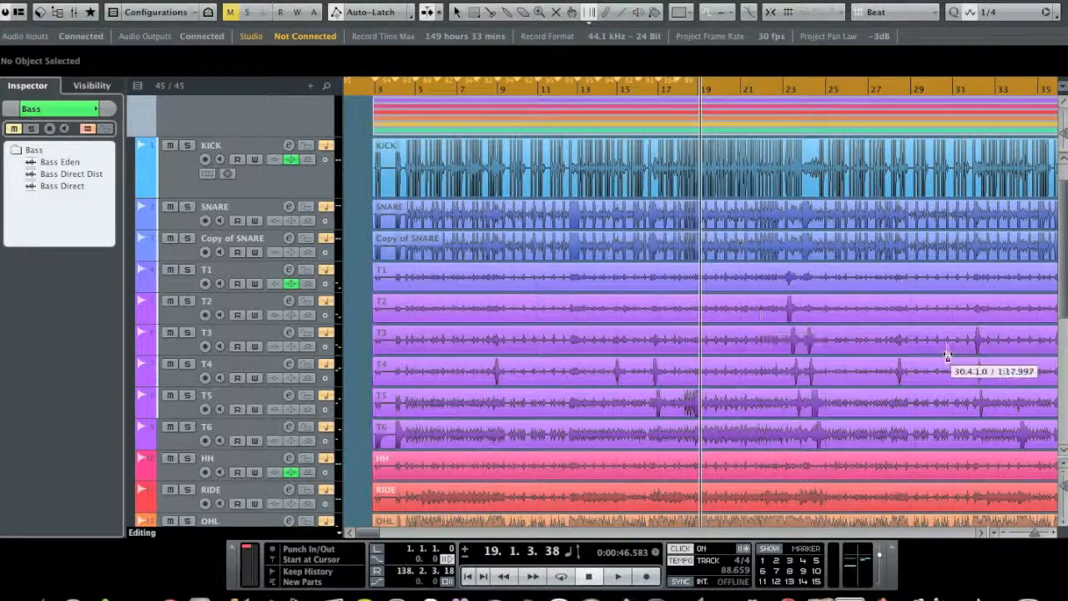
pyautogui.moveTo(1035, 534); pyautogui.dragTo(1037, 536)
pyautogui.click(634, 92)
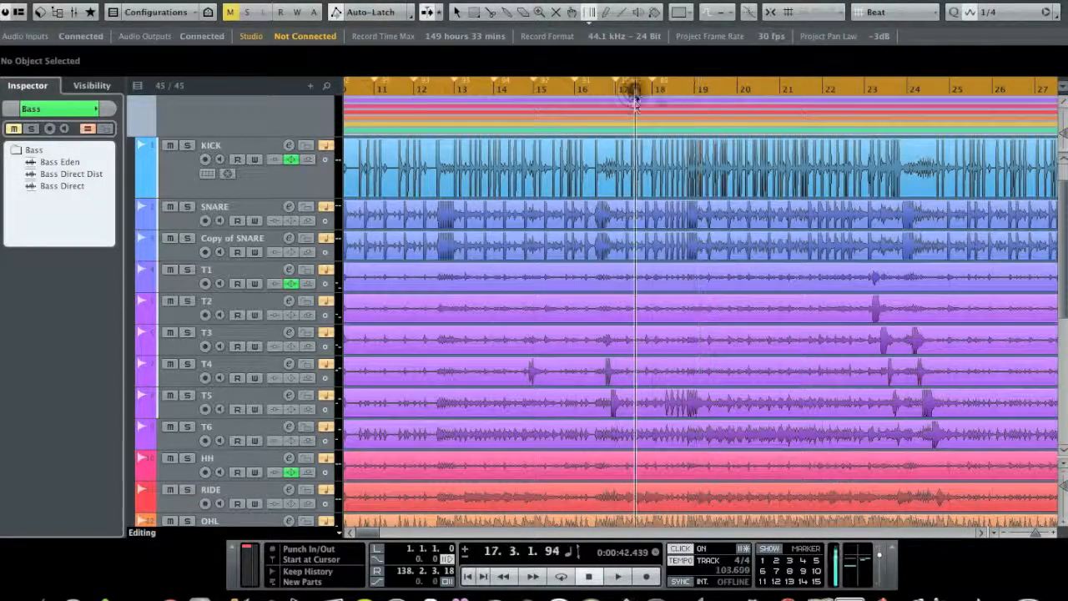
pyautogui.moveTo(634, 119); pyautogui.dragTo(639, 162)
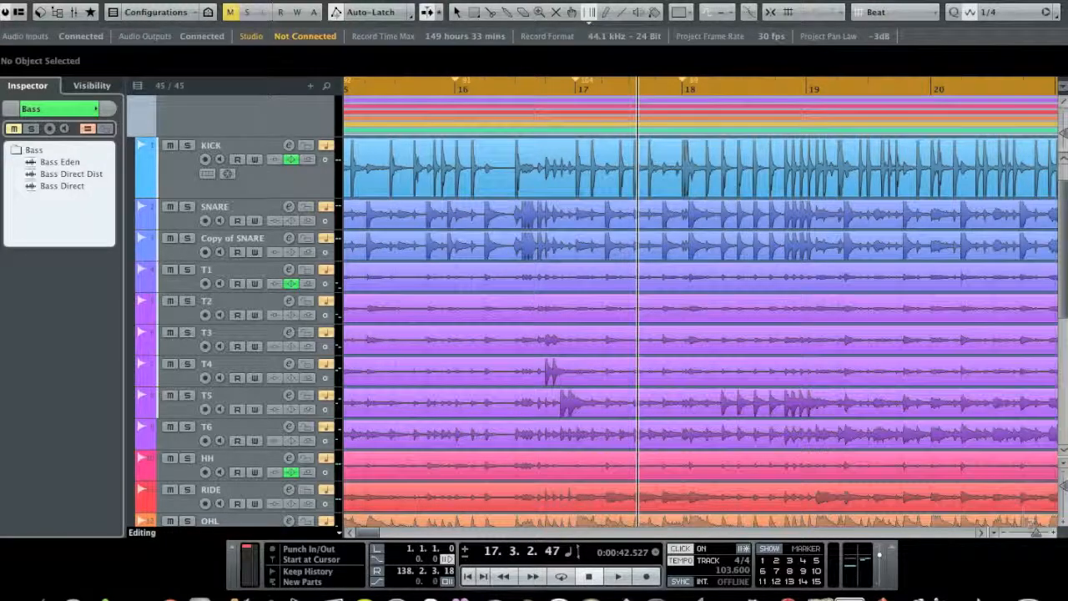
# Step: Delete every tempo point after the first one in the Tempo Track Editor and close the editor
pyautogui.moveTo(1040, 538); pyautogui.dragTo(1037, 539)
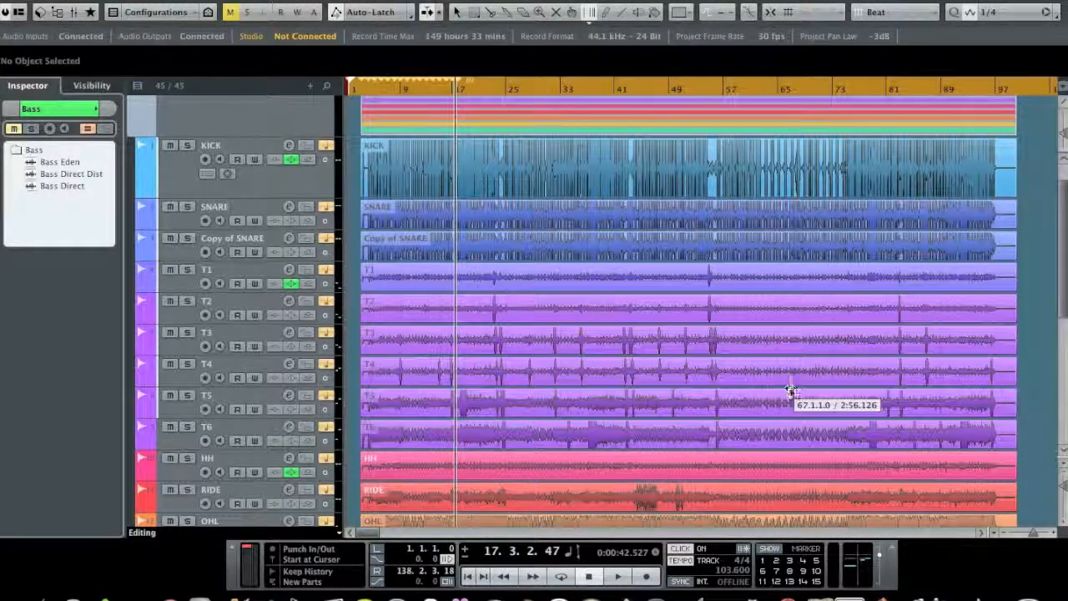
pyautogui.doubleClick(431, 119)
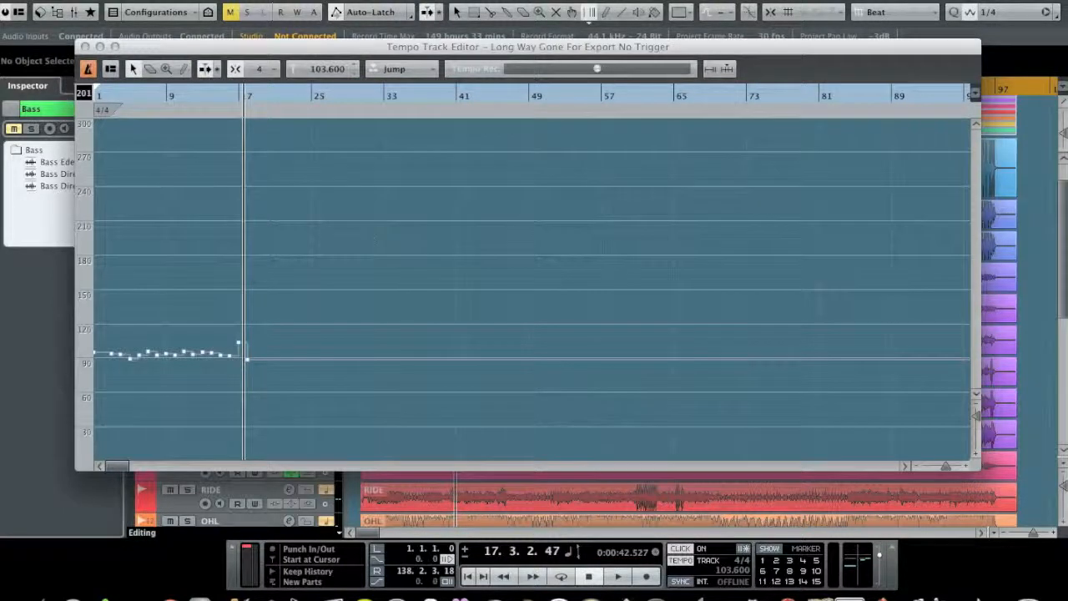
pyautogui.moveTo(400, 240); pyautogui.dragTo(104, 392)
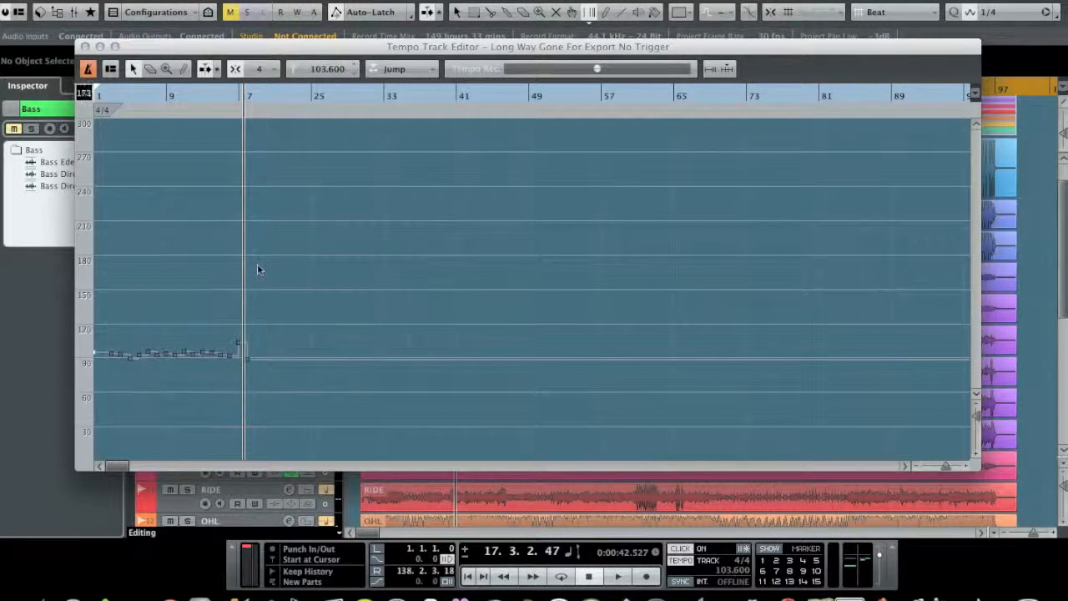
pyautogui.press('Delete')
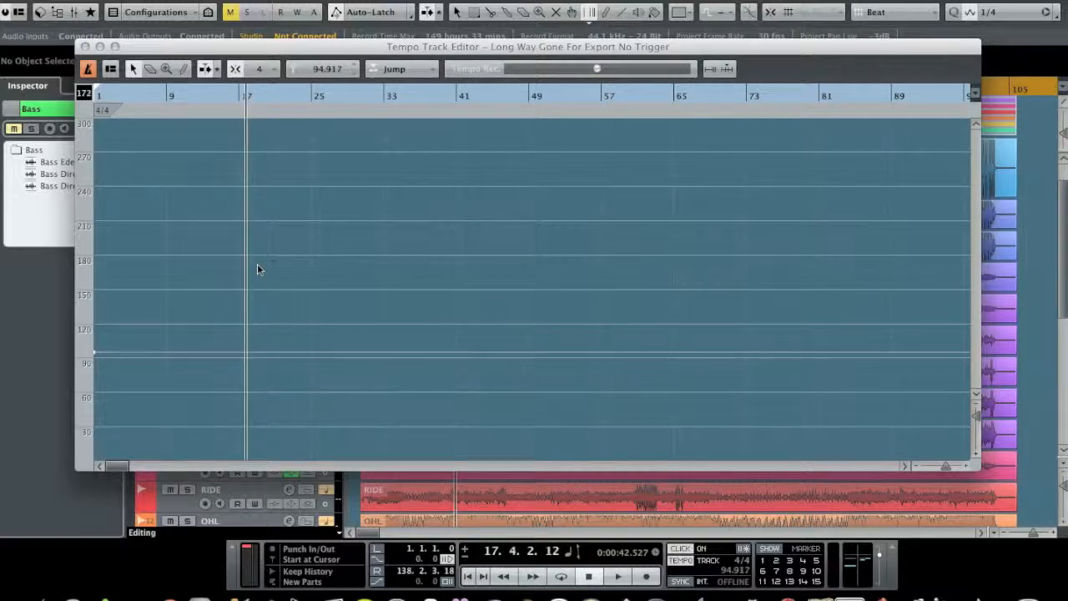
pyautogui.click(85, 46)
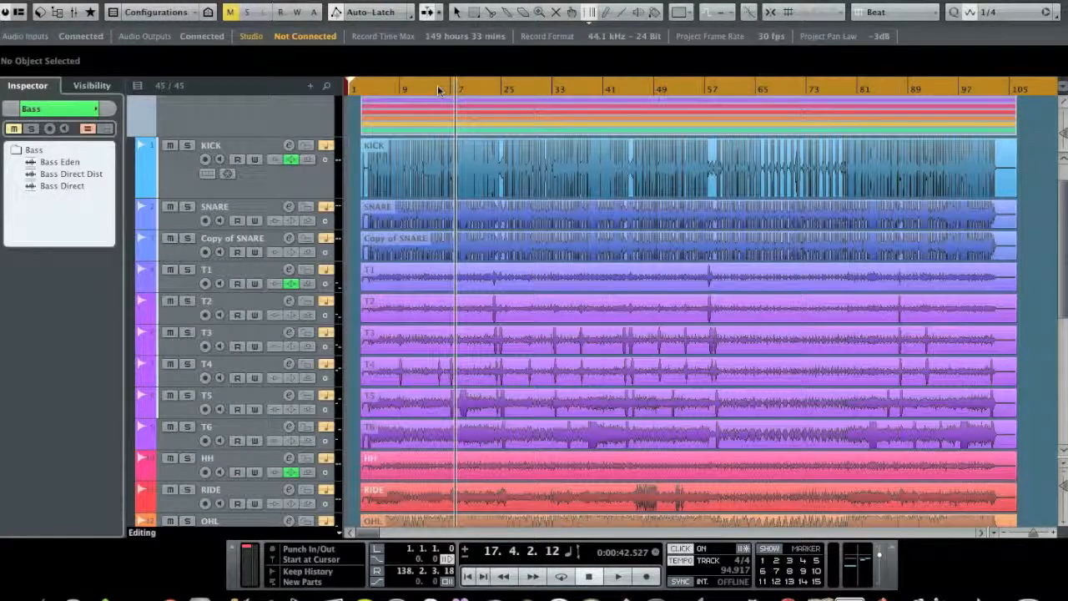
# Step: Switch to the Object Selection tool and select the KICK audio event
pyautogui.click(458, 13)
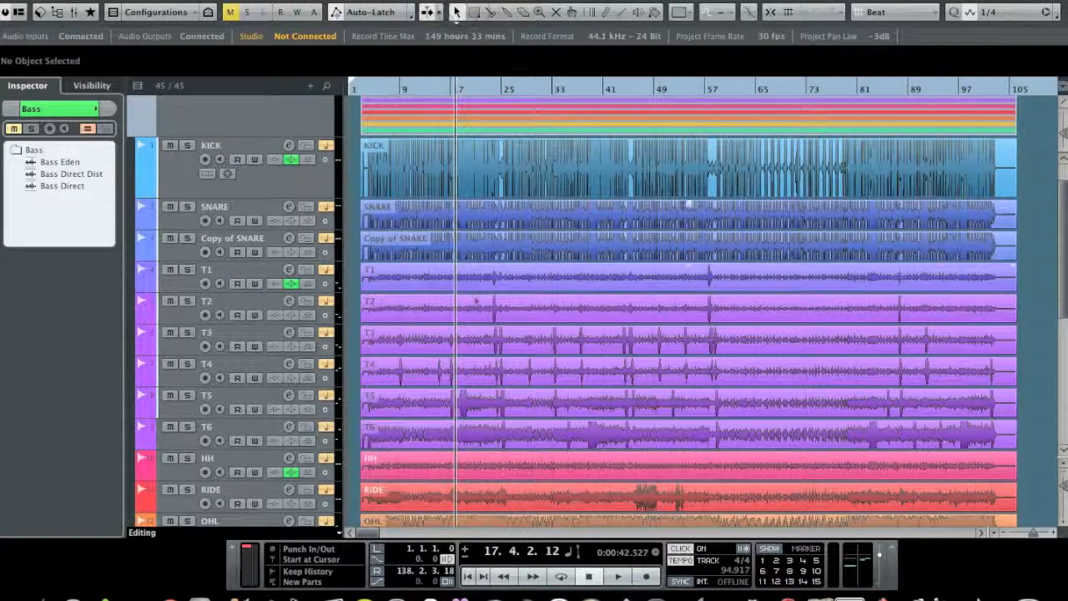
pyautogui.scroll(3, 473, 308)
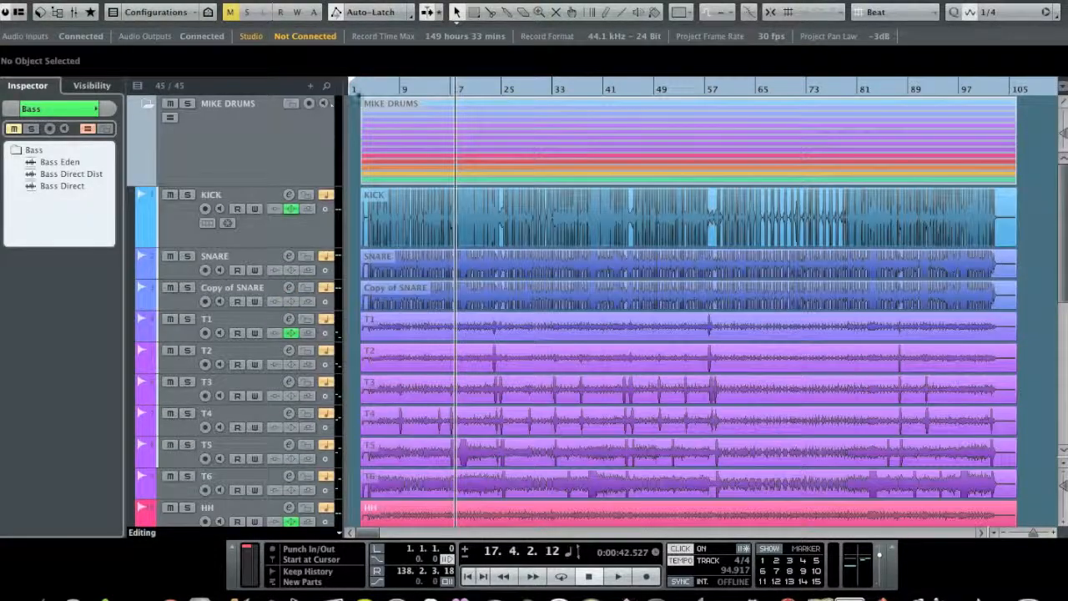
pyautogui.moveTo(354, 90); pyautogui.dragTo(346, 180)
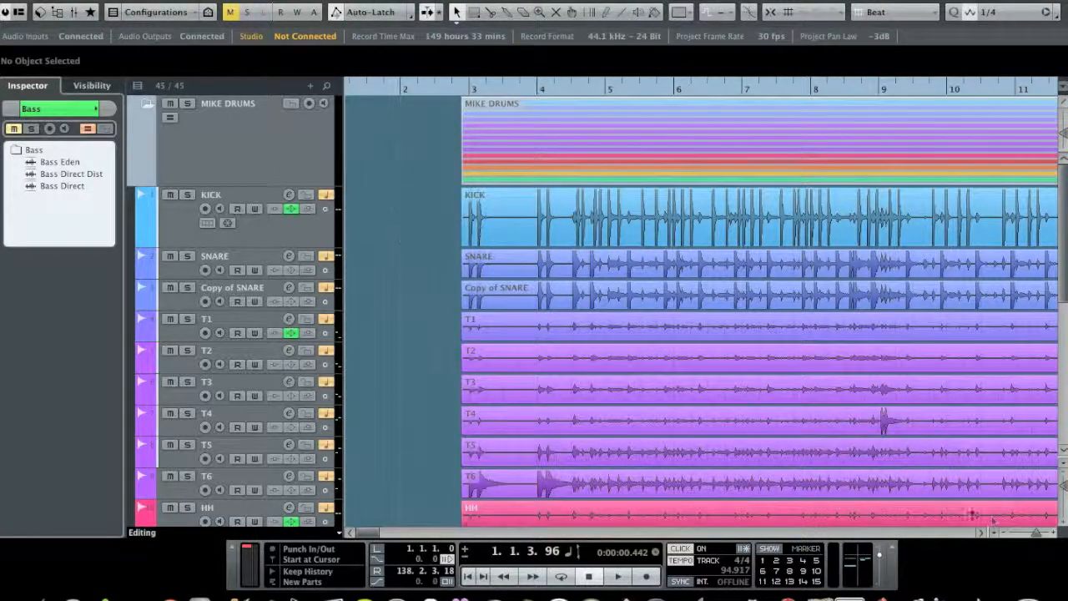
pyautogui.moveTo(1043, 535); pyautogui.dragTo(1039, 538)
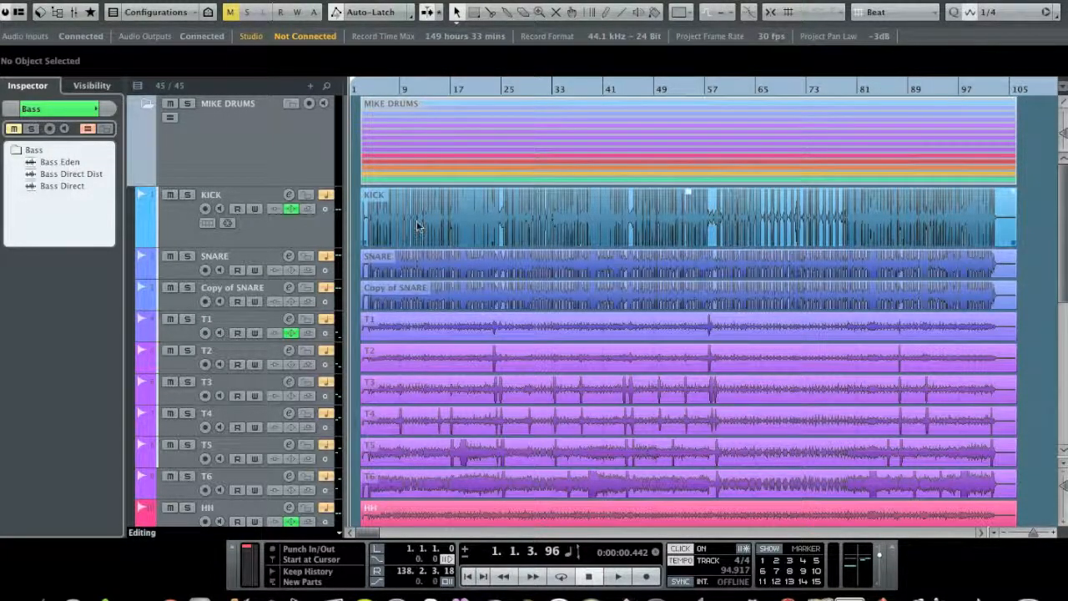
pyautogui.click(471, 229)
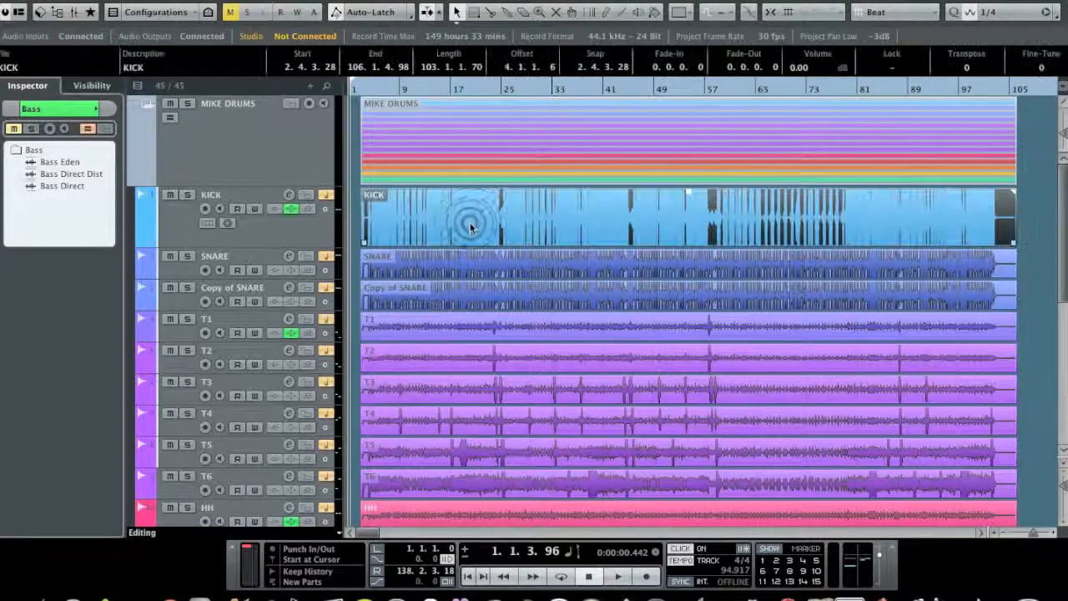
pyautogui.scroll(-1, 470, 227)
pyautogui.scroll(1, 470, 227)
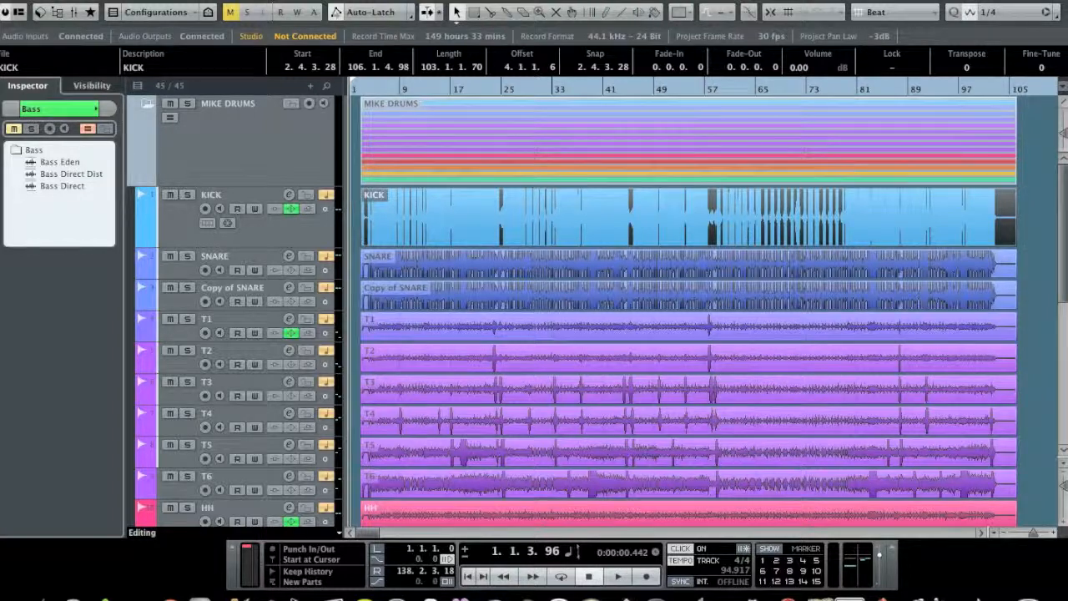
pyautogui.click(166, 0)
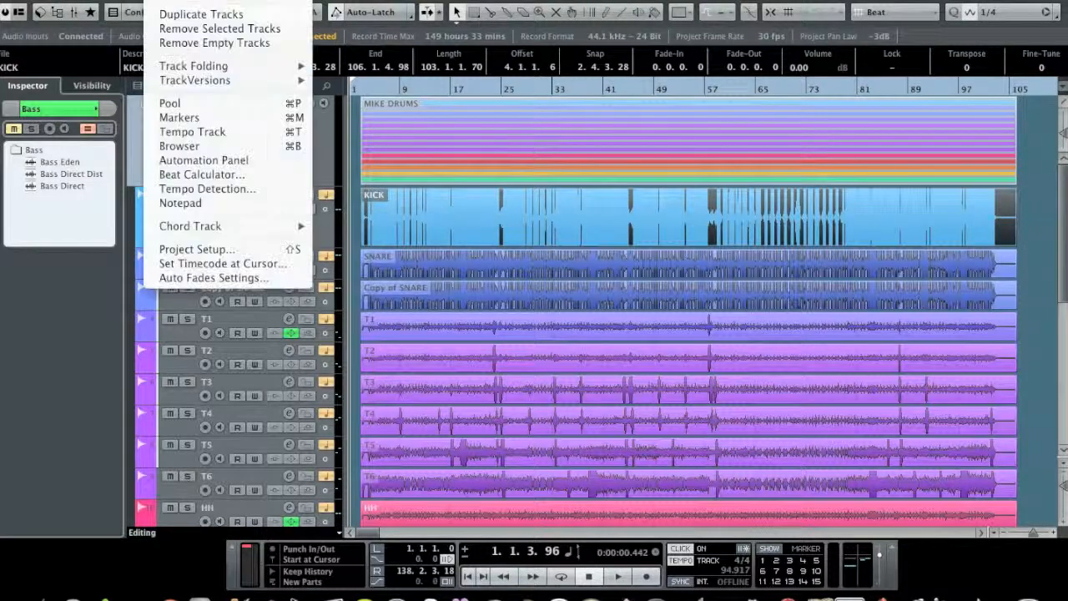
pyautogui.click(209, 174)
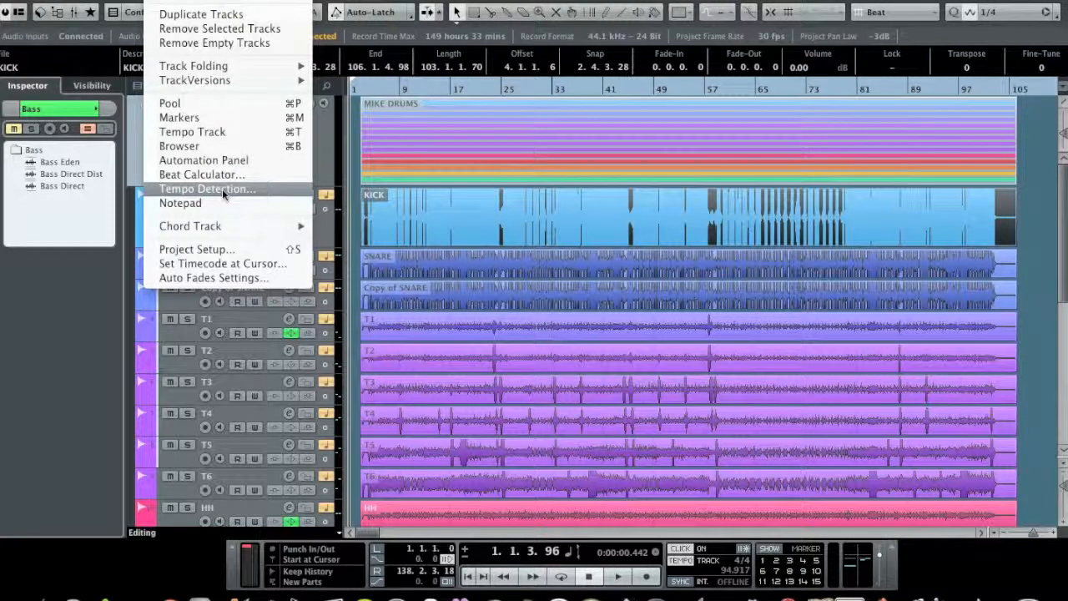
pyautogui.click(222, 189)
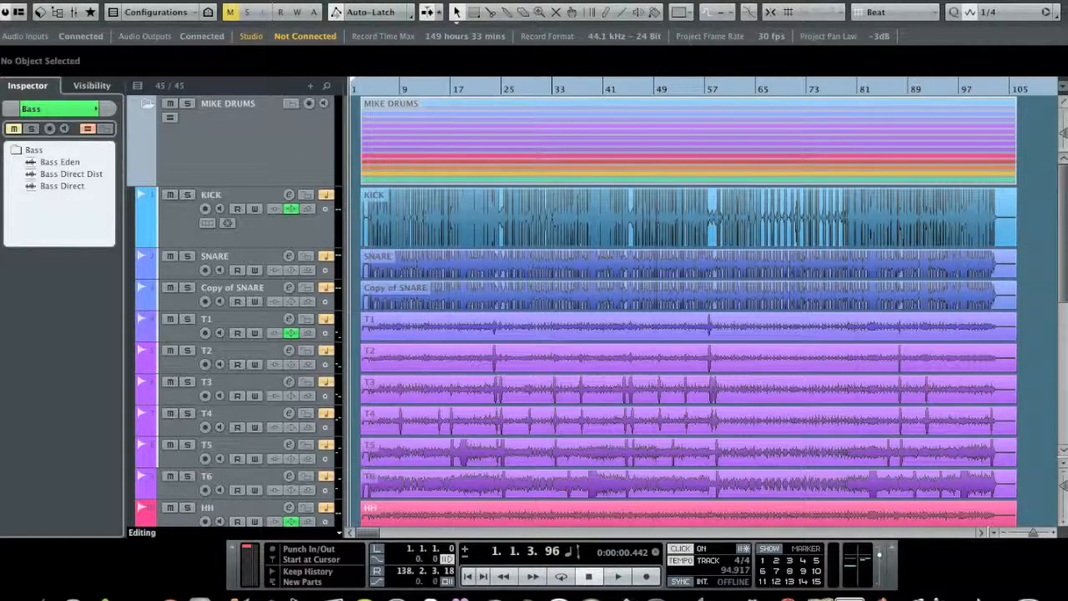
pyautogui.click(163, 1)
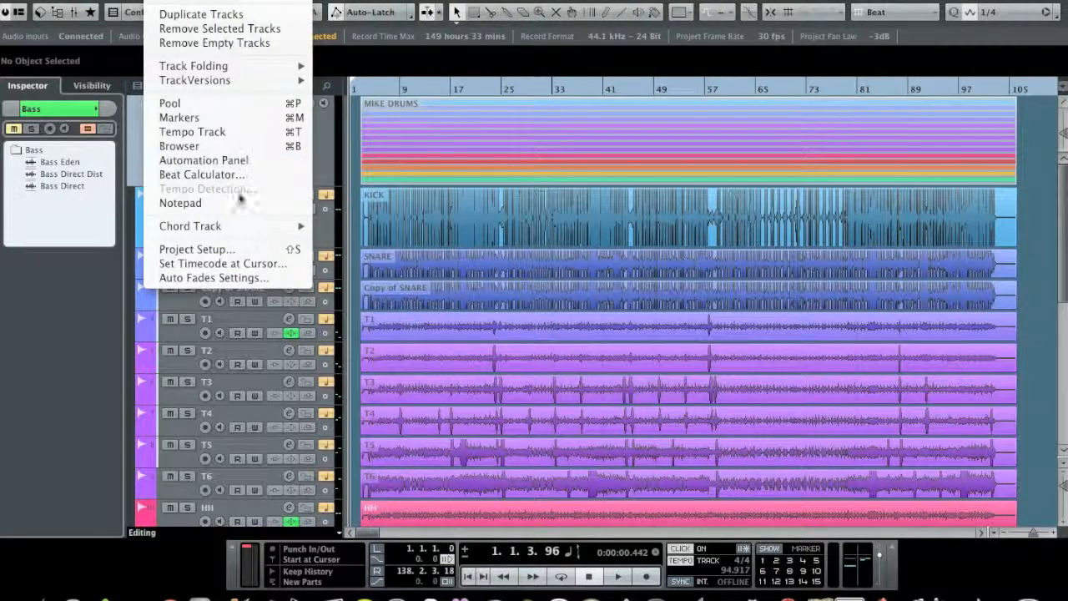
pyautogui.click(363, 211)
# Step: Select the KICK event again and open Tempo Detection for it
pyautogui.click(433, 221)
pyautogui.click(163, 1)
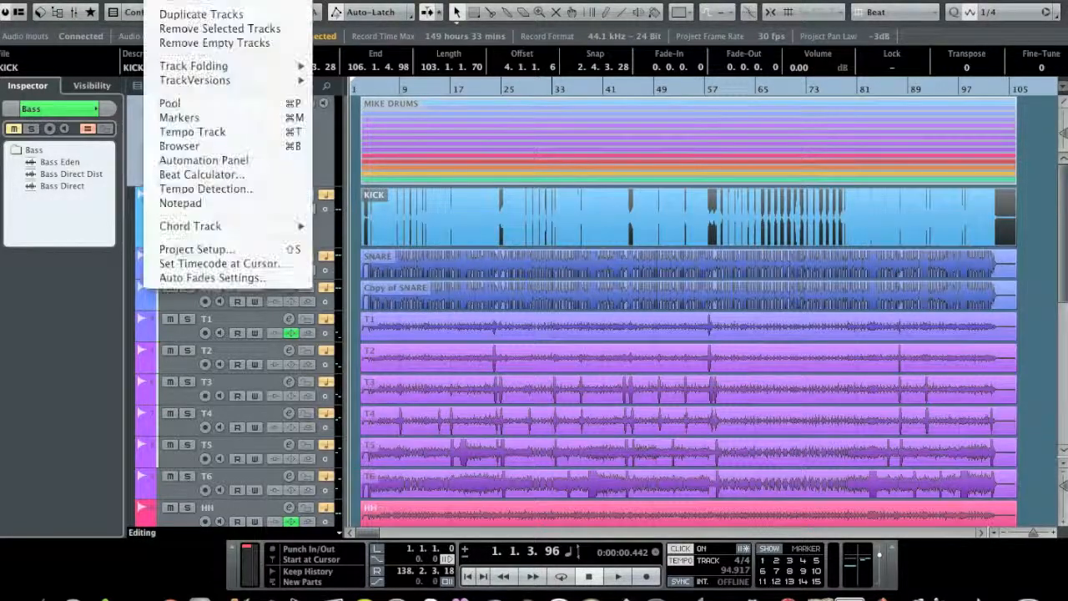
pyautogui.click(207, 188)
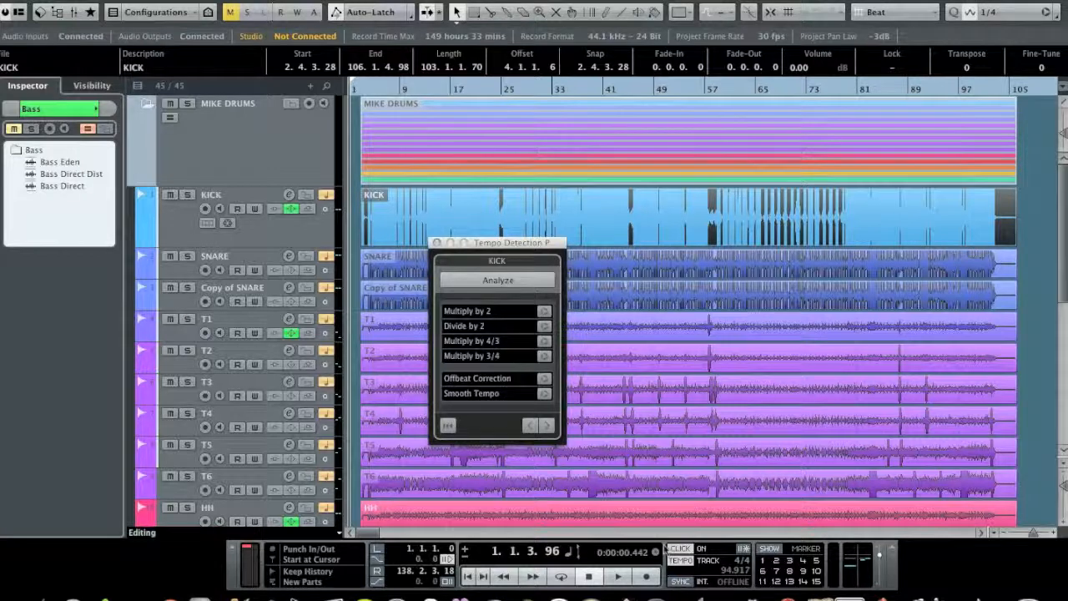
# Step: Analyze the tempo of the KICK event and play back the opening bars to check the detected tempo
pyautogui.click(497, 282)
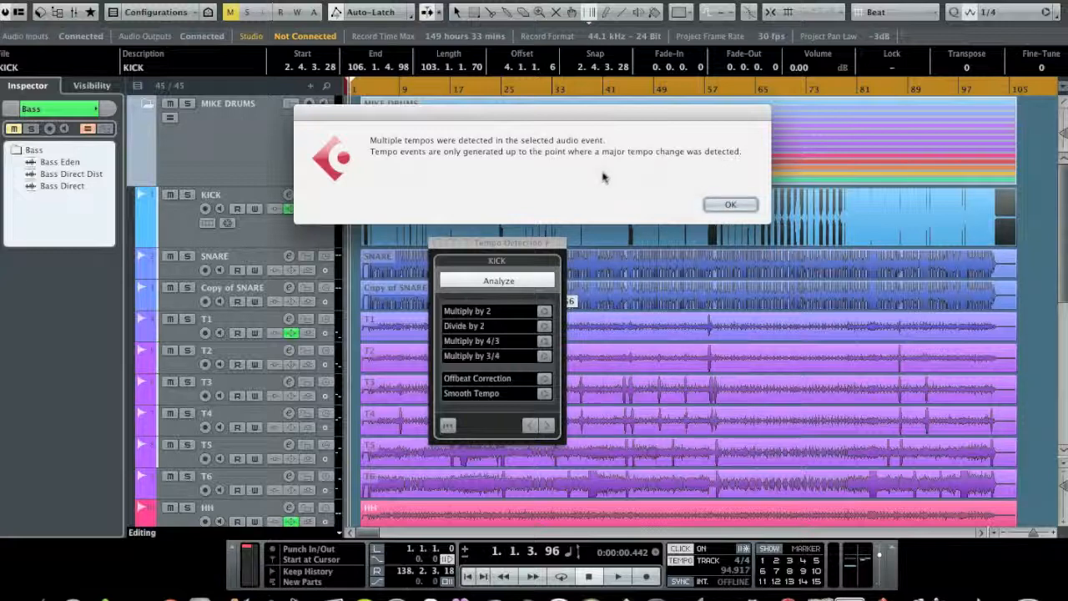
pyautogui.click(719, 210)
pyautogui.click(722, 206)
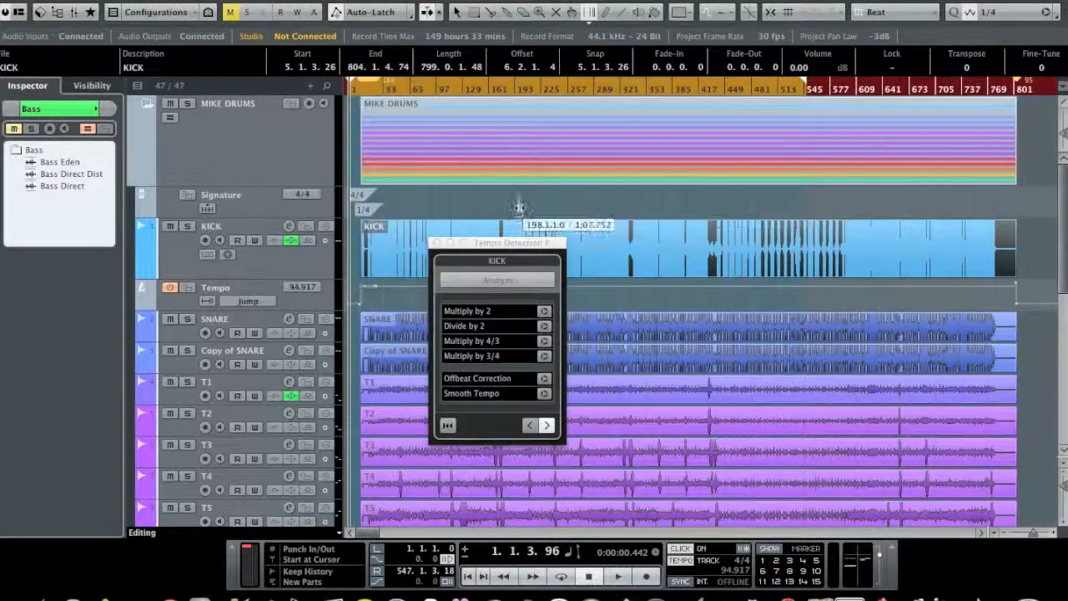
pyautogui.moveTo(423, 89); pyautogui.dragTo(344, 163)
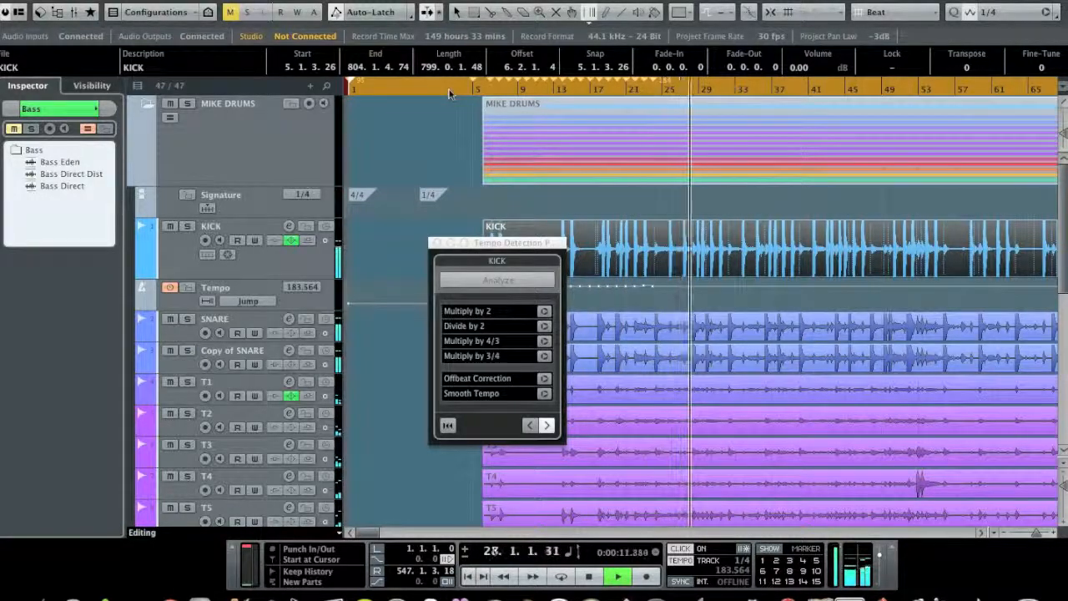
pyautogui.press('space')
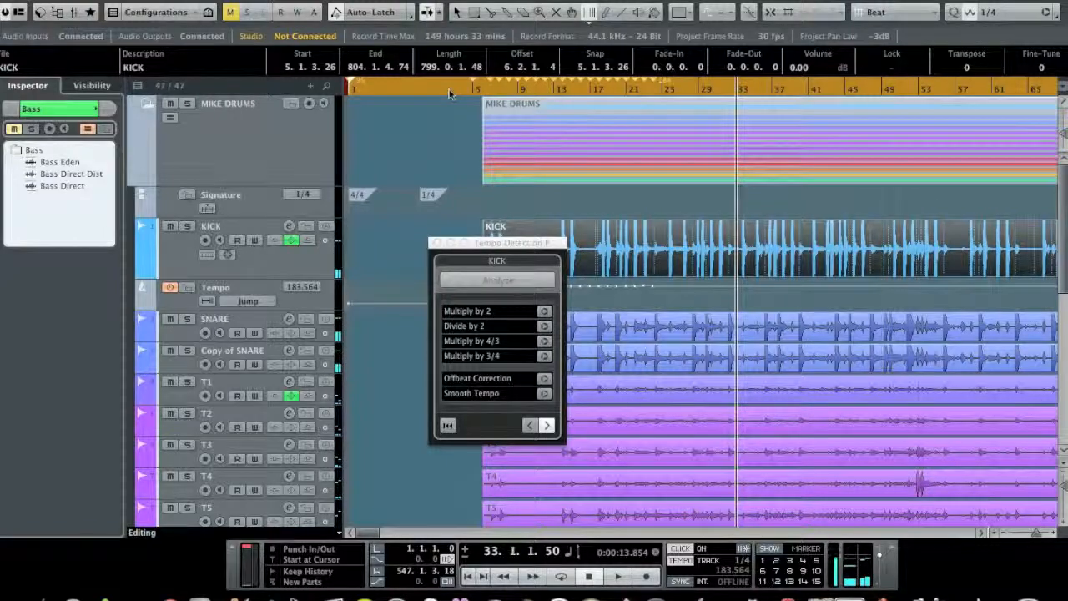
# Step: Undo the tempo analysis of the KICK event and look through the drum tracks for a better source
pyautogui.press('super+z')
pyautogui.scroll(-5, 551, 183)
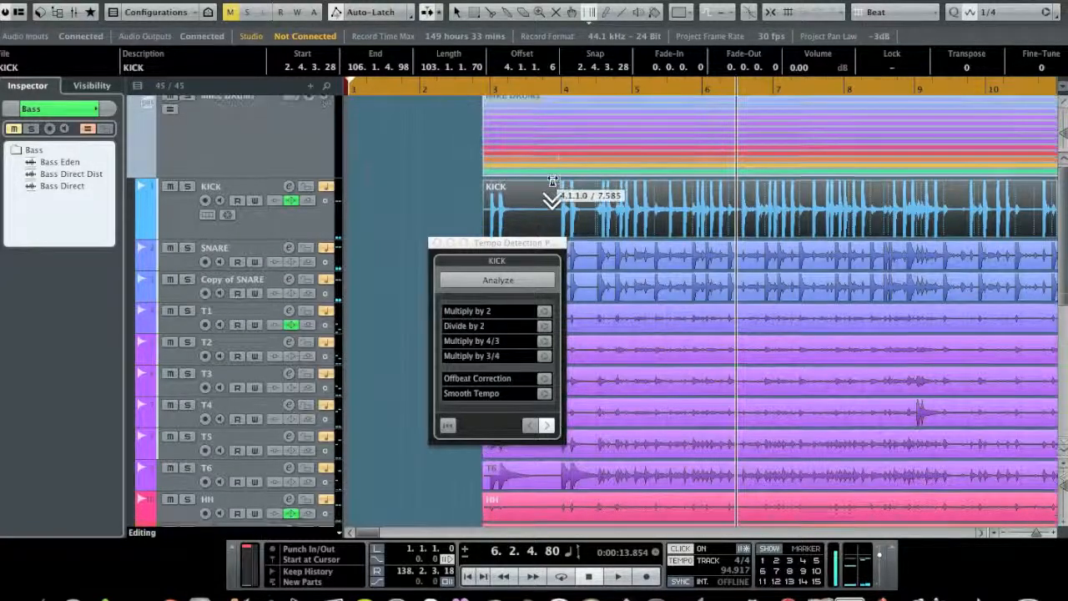
pyautogui.scroll(-1, 552, 180)
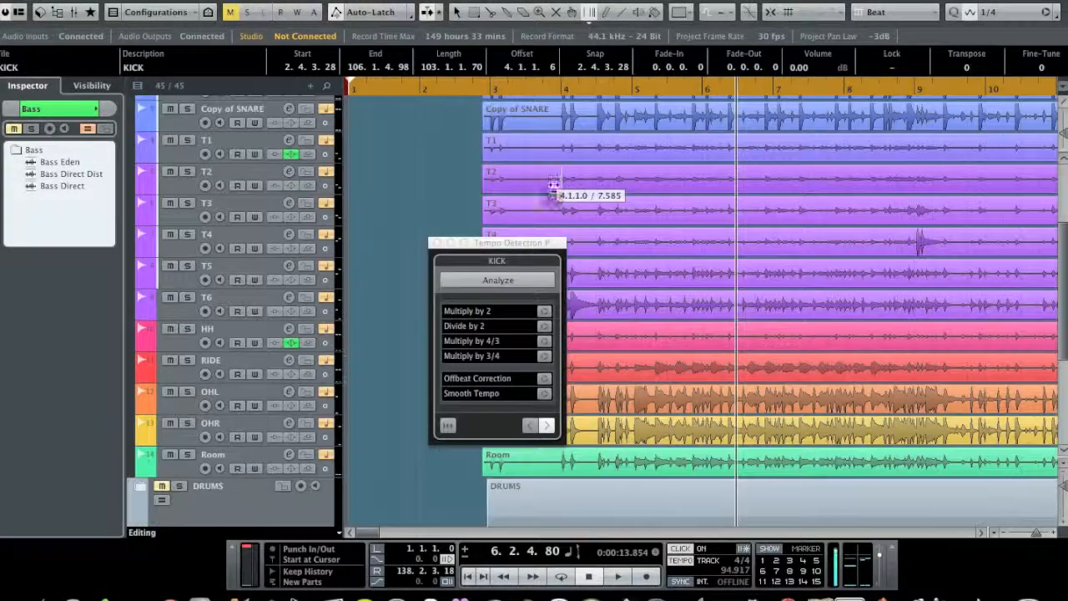
# Step: End the KICK detection session by switching to the Object Selection tool, and open Tempo Detection for the OHL event
pyautogui.click(455, 9)
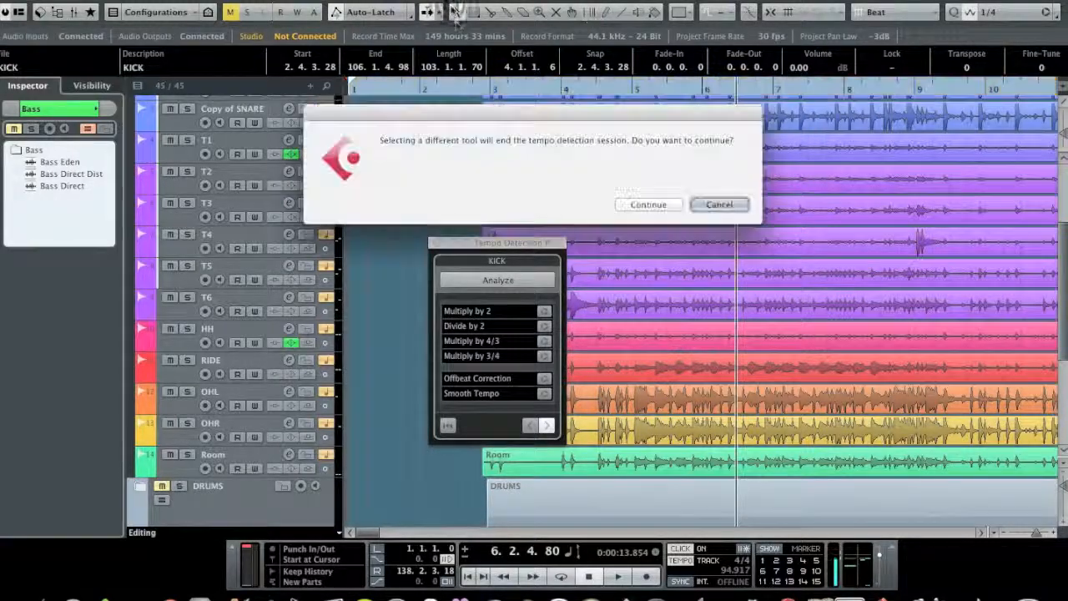
pyautogui.click(648, 205)
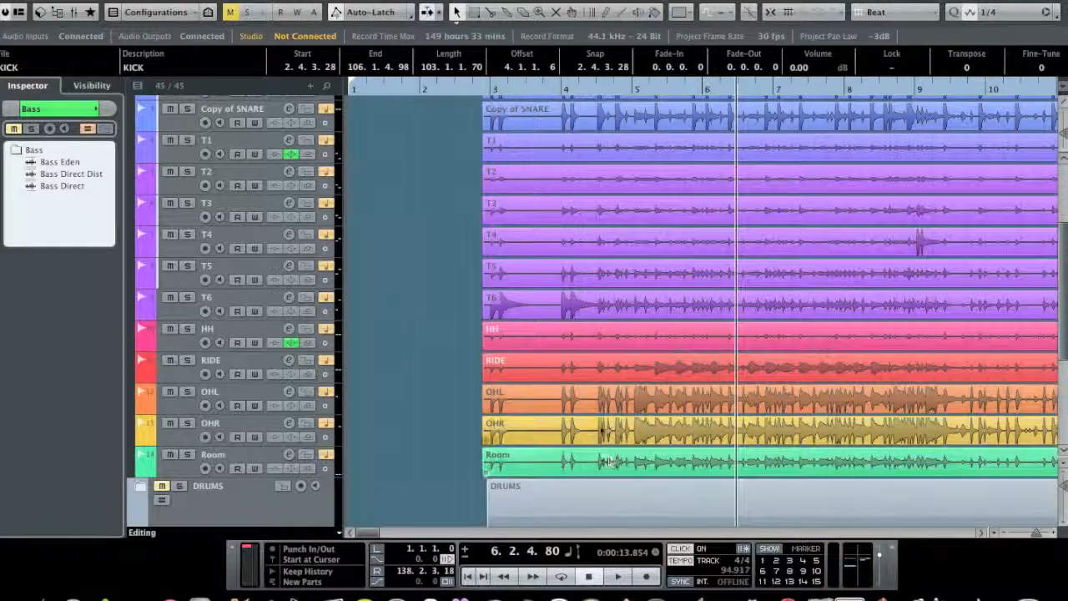
pyautogui.click(597, 412)
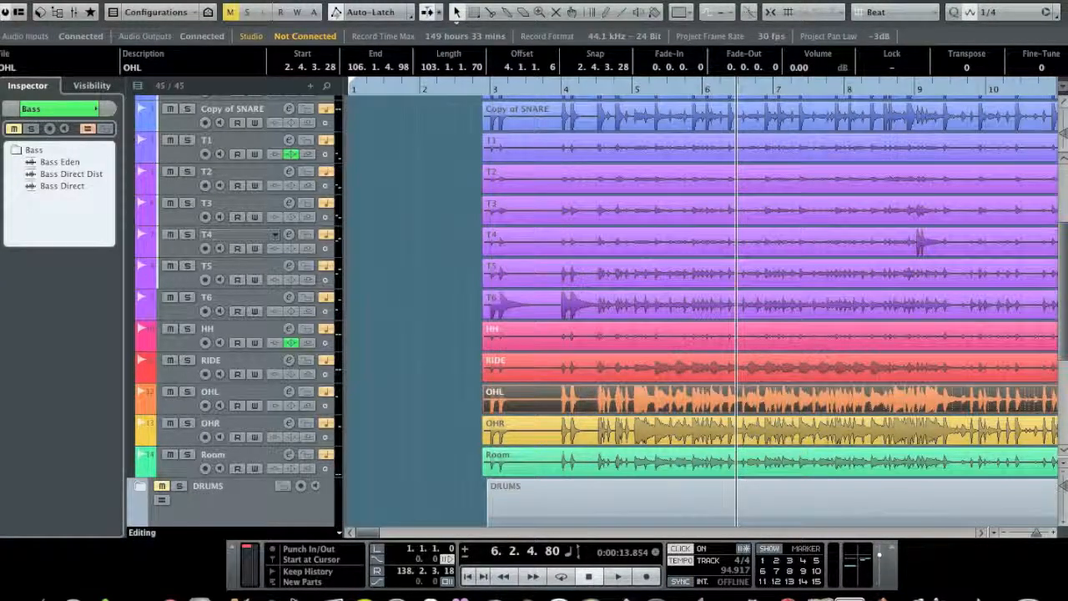
pyautogui.click(171, 1)
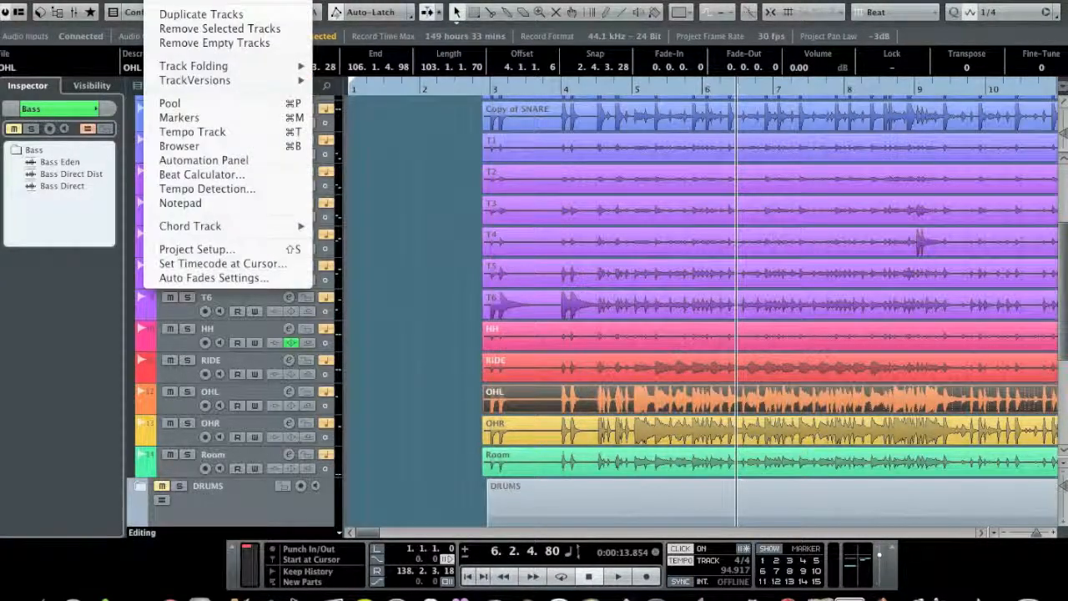
pyautogui.click(214, 191)
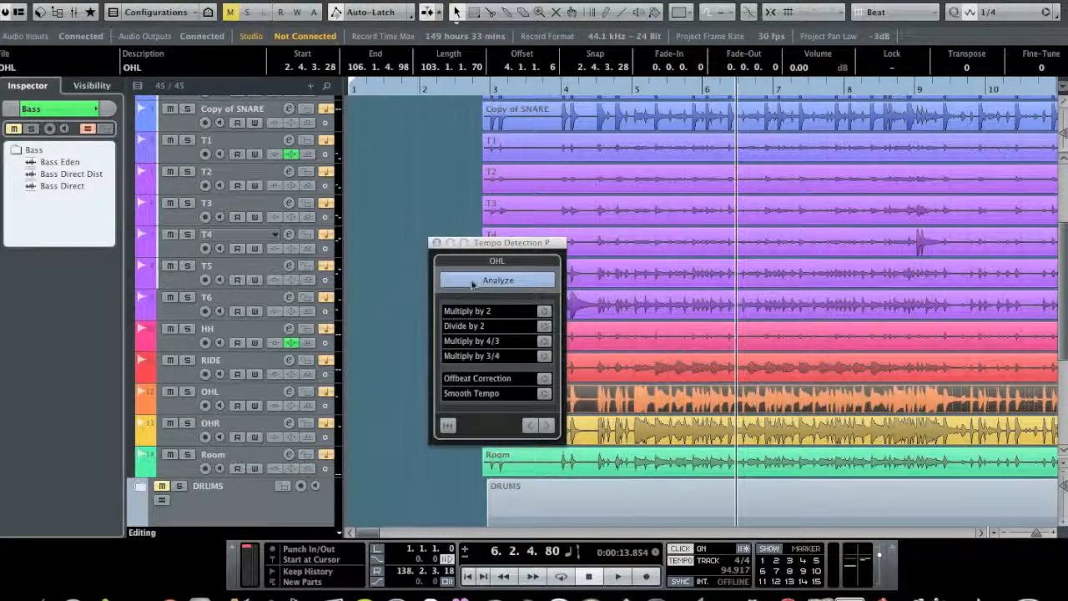
# Step: Analyze the tempo of the OHL event, and undo the analysis after checking it from the project start
pyautogui.click(472, 282)
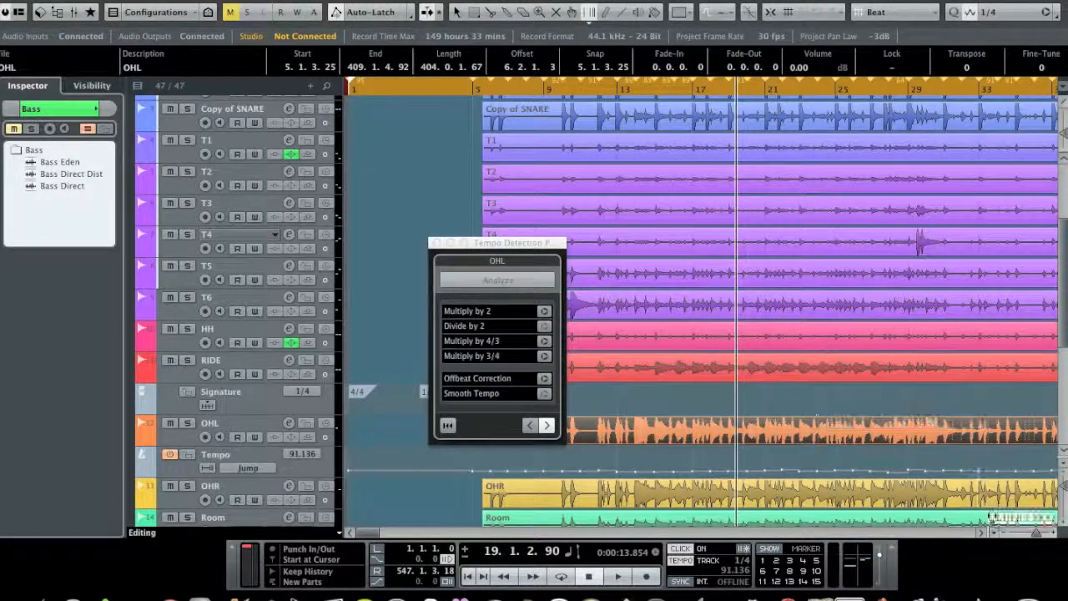
pyautogui.moveTo(1036, 533); pyautogui.dragTo(1036, 535)
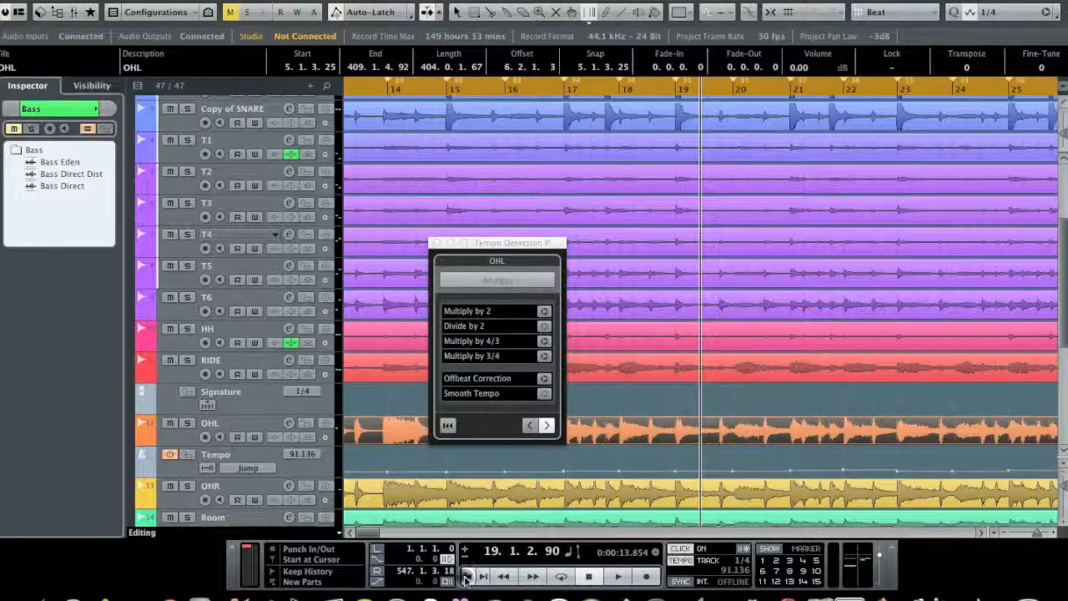
pyautogui.click(467, 577)
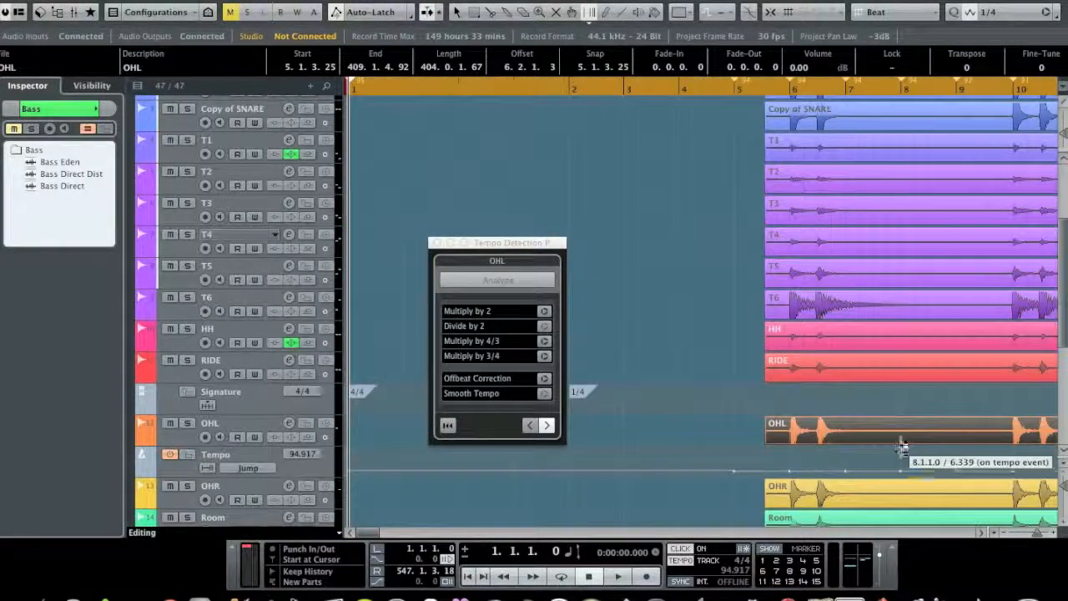
pyautogui.moveTo(1037, 535); pyautogui.dragTo(1036, 537)
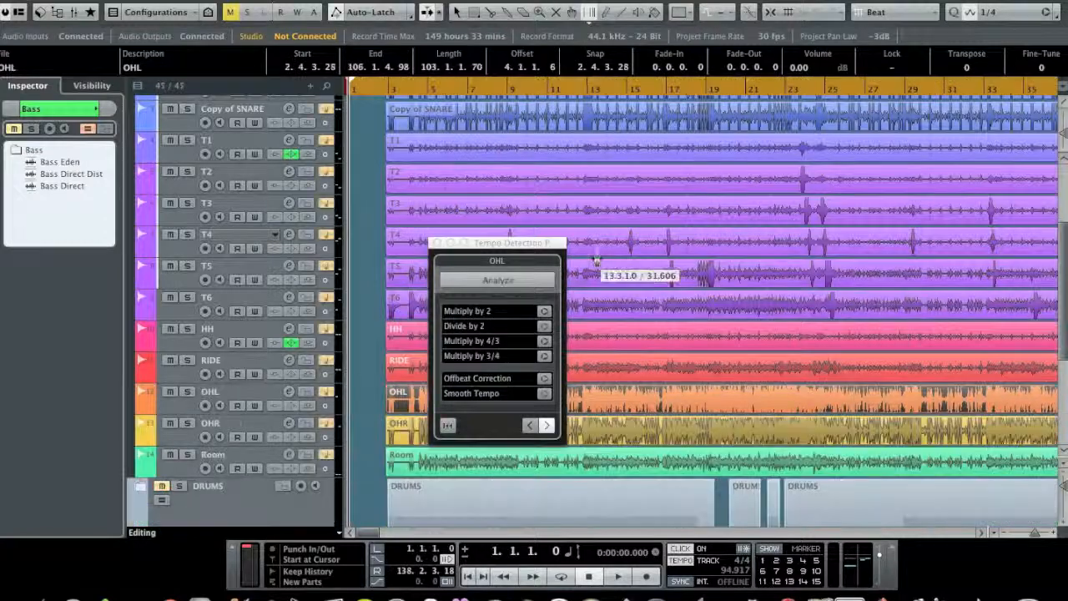
# Step: Warp the starts of bars 5, 4 and 3 onto the matching kick hits at the beginning of the song
pyautogui.moveTo(390, 86); pyautogui.dragTo(400, 180)
pyautogui.scroll(3, 692, 226)
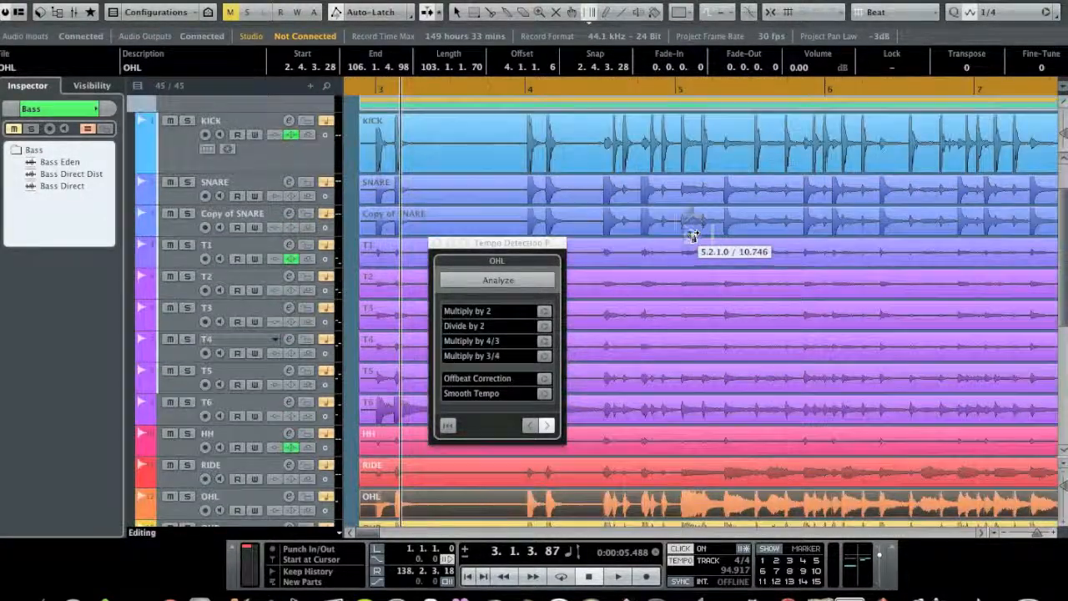
pyautogui.moveTo(677, 184); pyautogui.dragTo(682, 185)
pyautogui.moveTo(532, 161); pyautogui.dragTo(527, 167)
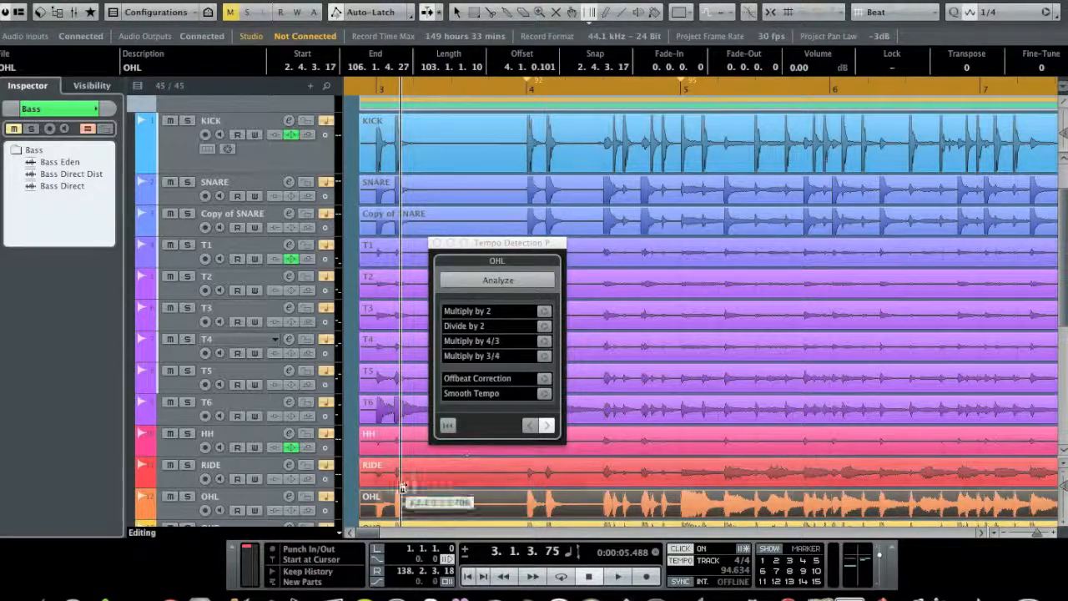
pyautogui.moveTo(371, 534); pyautogui.dragTo(362, 534)
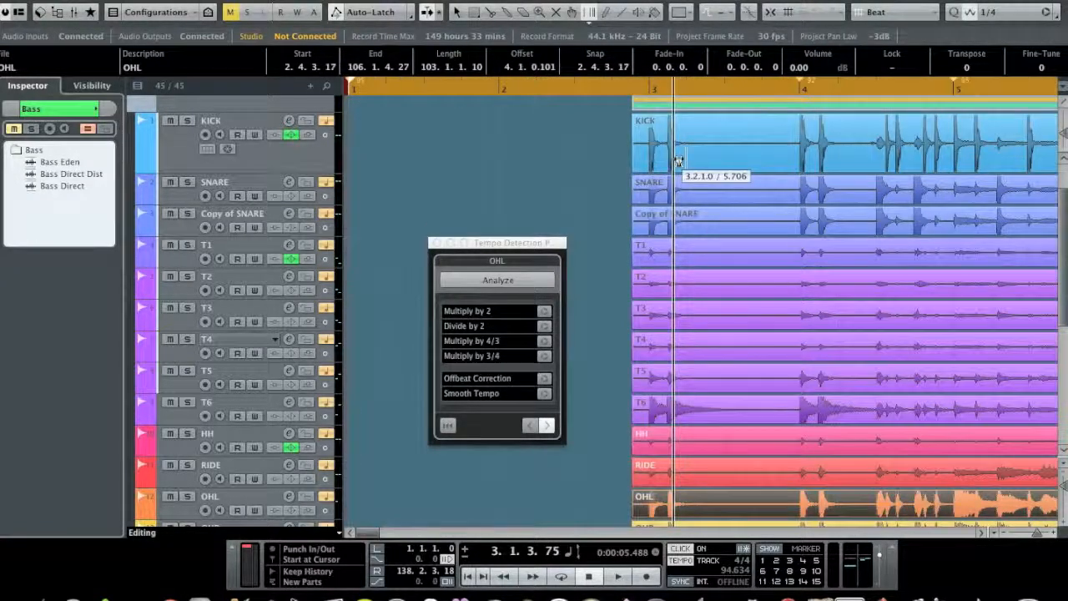
pyautogui.moveTo(651, 166); pyautogui.dragTo(646, 166)
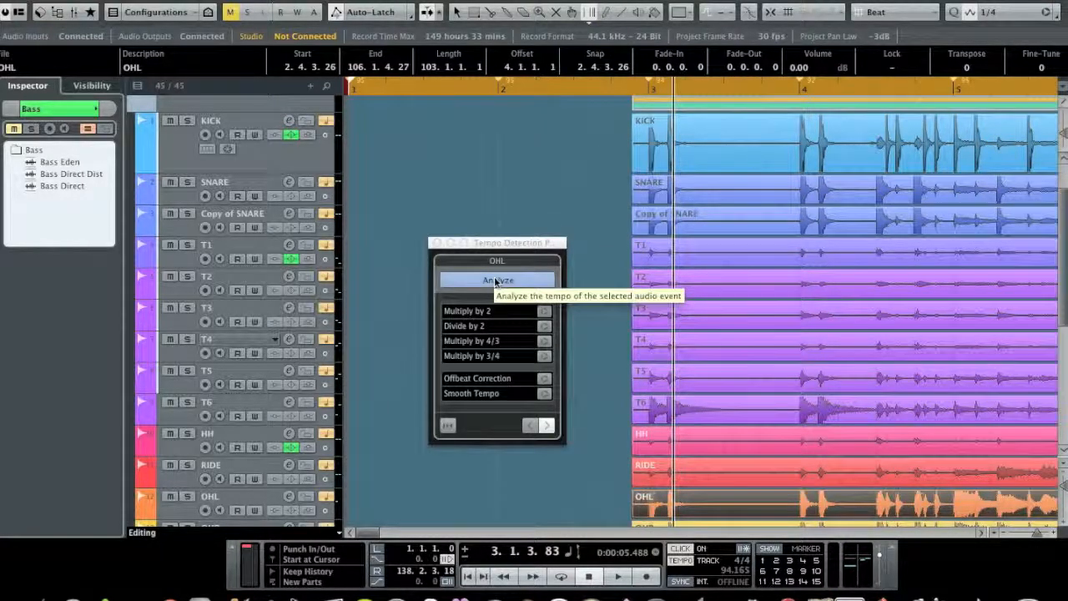
# Step: Analyze the tempo of the OHL event again across the whole song
pyautogui.click(1004, 533)
pyautogui.click(1004, 533)
pyautogui.click(1004, 533)
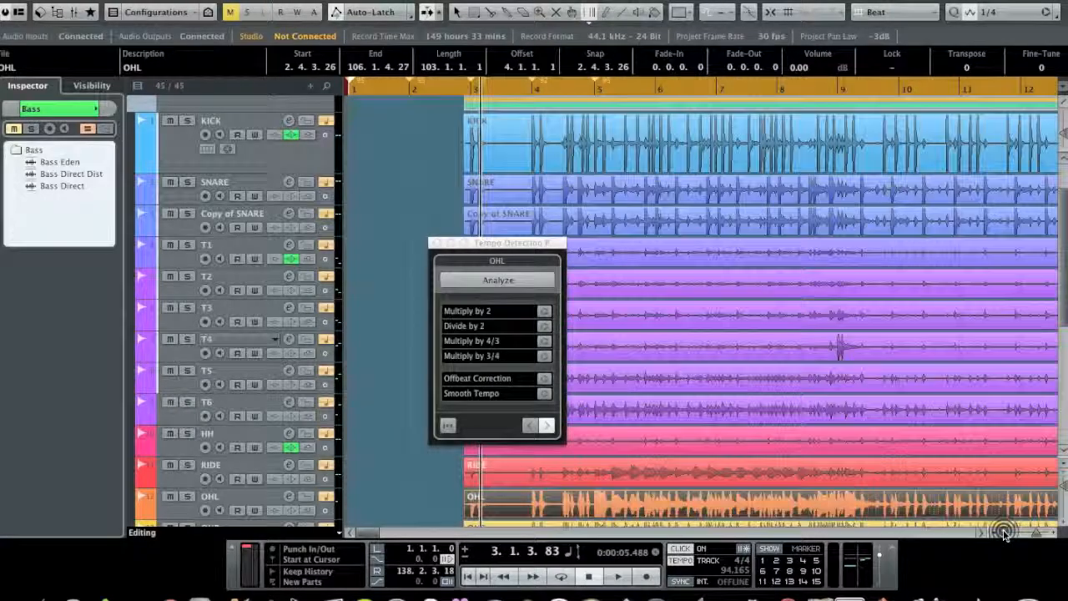
pyautogui.click(1003, 534)
pyautogui.click(1004, 533)
pyautogui.click(1004, 533)
pyautogui.click(1004, 530)
pyautogui.click(1004, 530)
pyautogui.click(1004, 530)
pyautogui.click(1004, 531)
pyautogui.click(1004, 533)
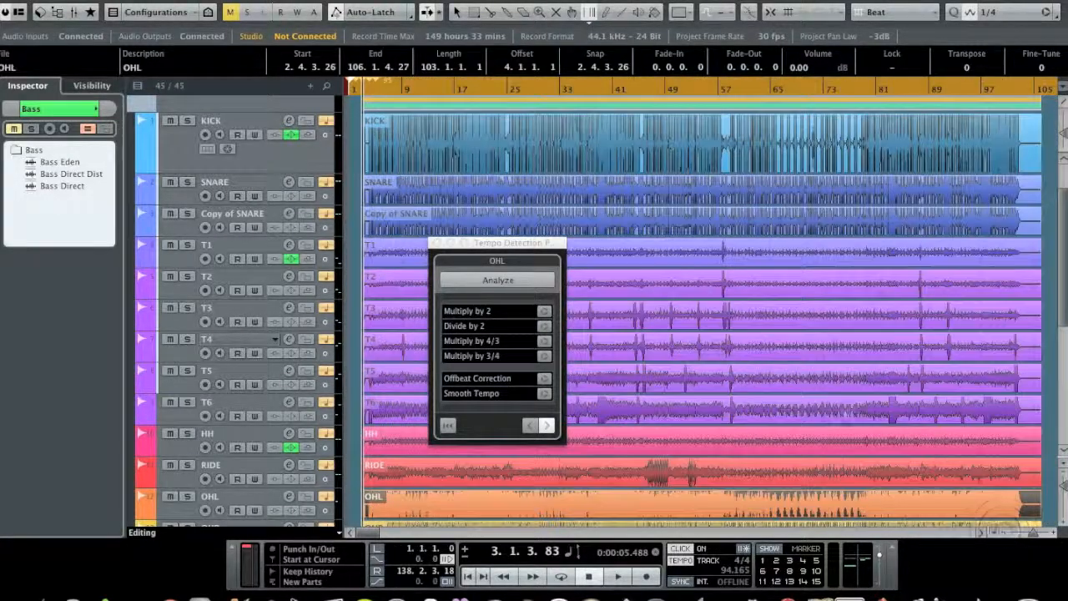
pyautogui.click(517, 280)
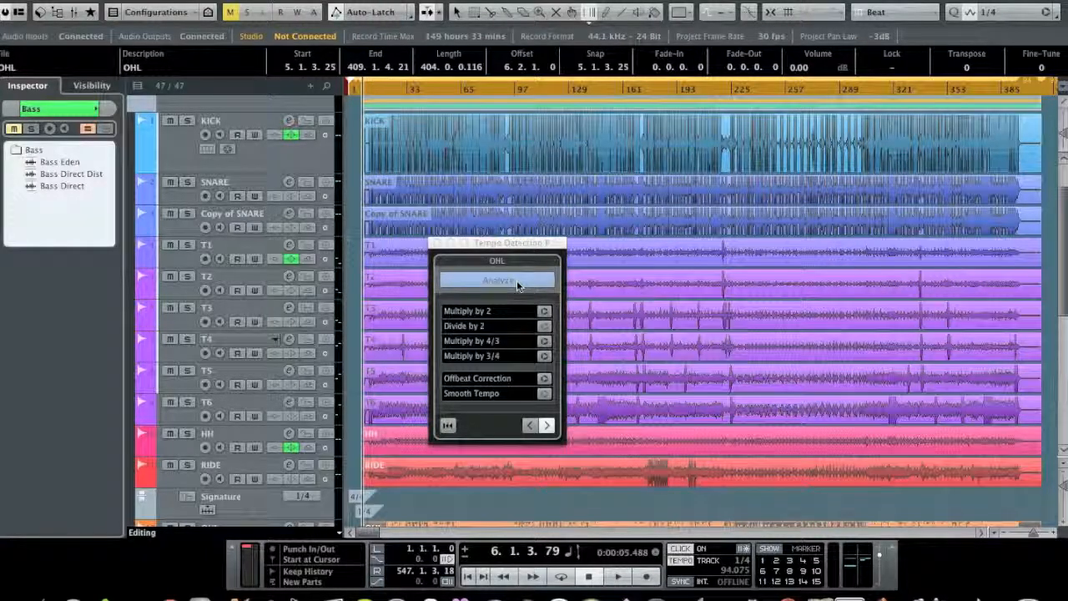
# Step: Play back the opening bars from the project start to check the click against the detected OHL tempo
pyautogui.click(468, 577)
pyautogui.moveTo(1028, 533); pyautogui.dragTo(1036, 534)
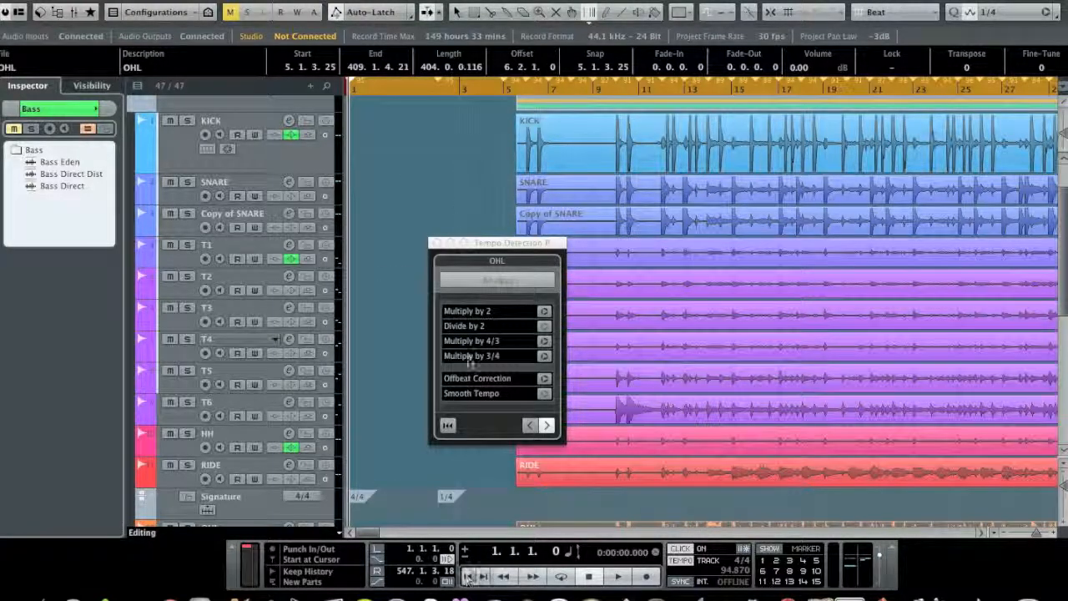
pyautogui.press('space')
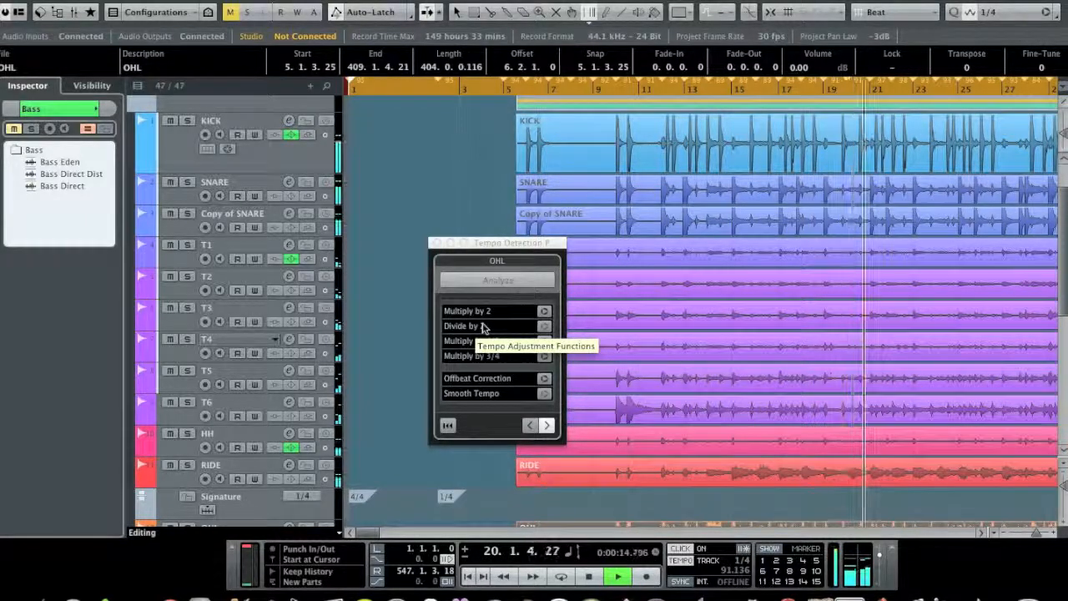
pyautogui.press('space')
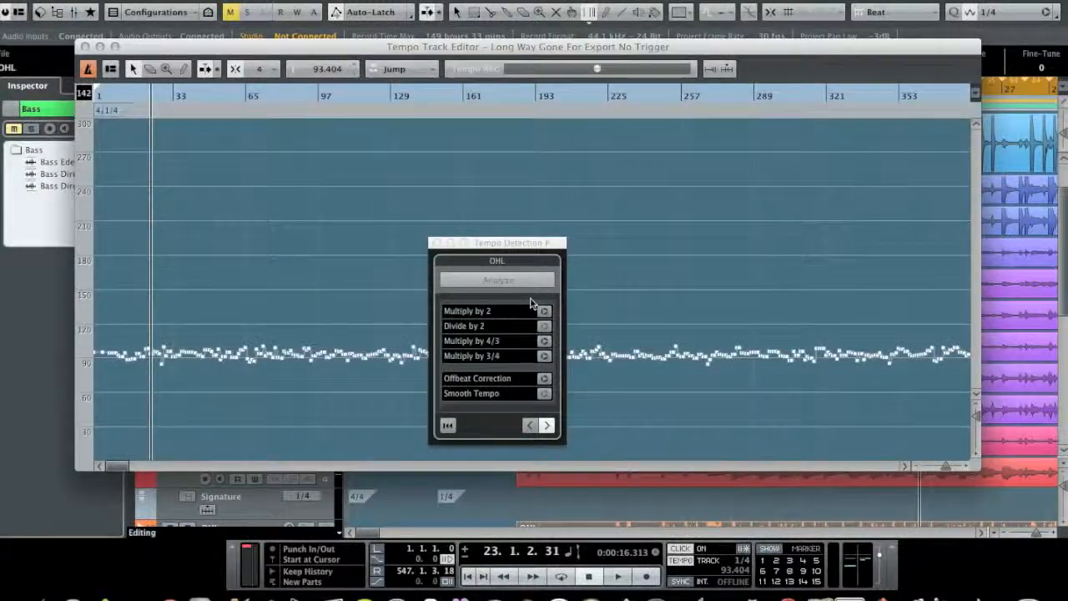
# Step: Change the time signature at bar 2 to 4/4 in the Tempo Track Editor and close the editor
pyautogui.moveTo(118, 101); pyautogui.dragTo(233, 139)
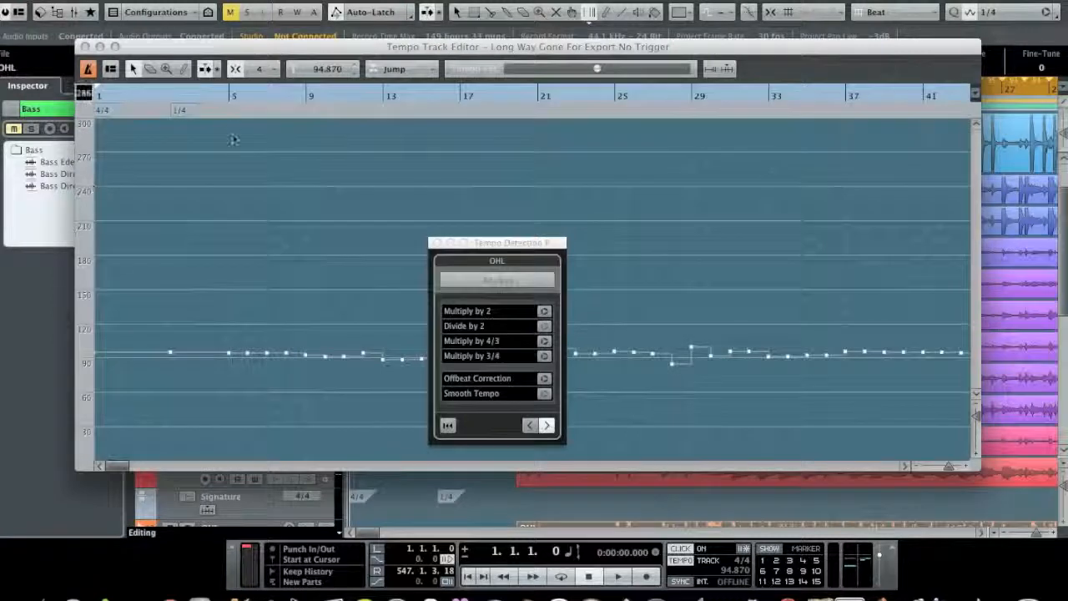
pyautogui.click(181, 109)
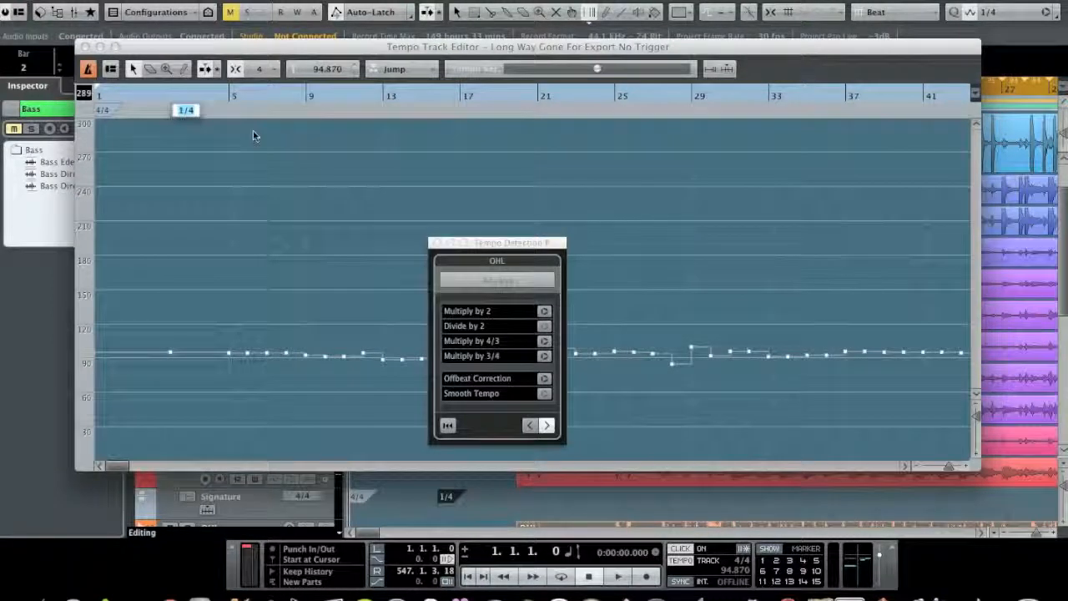
pyautogui.write('4/')
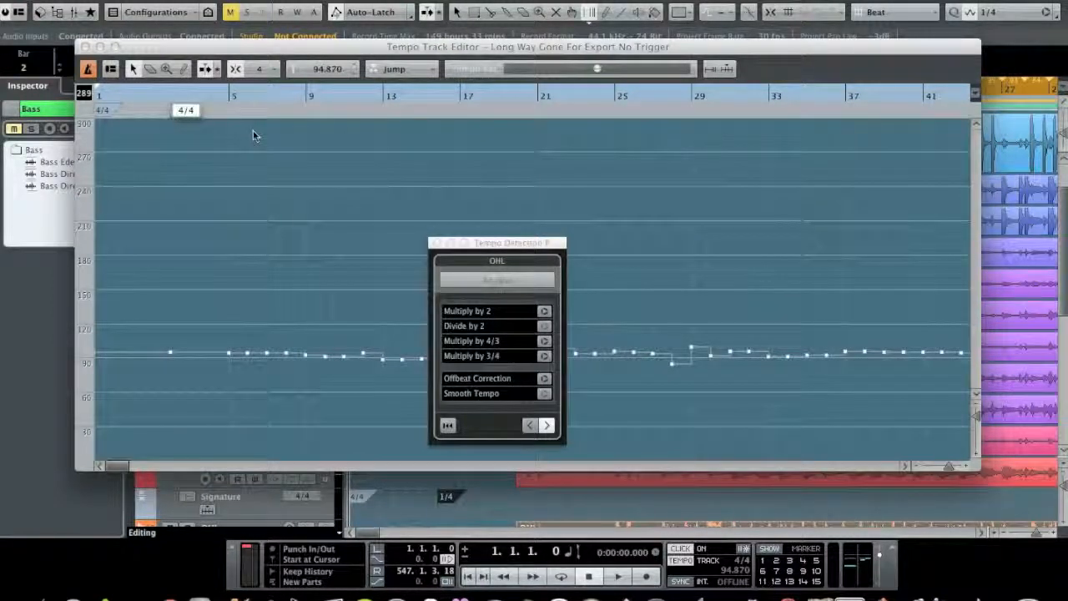
pyautogui.press('Return')
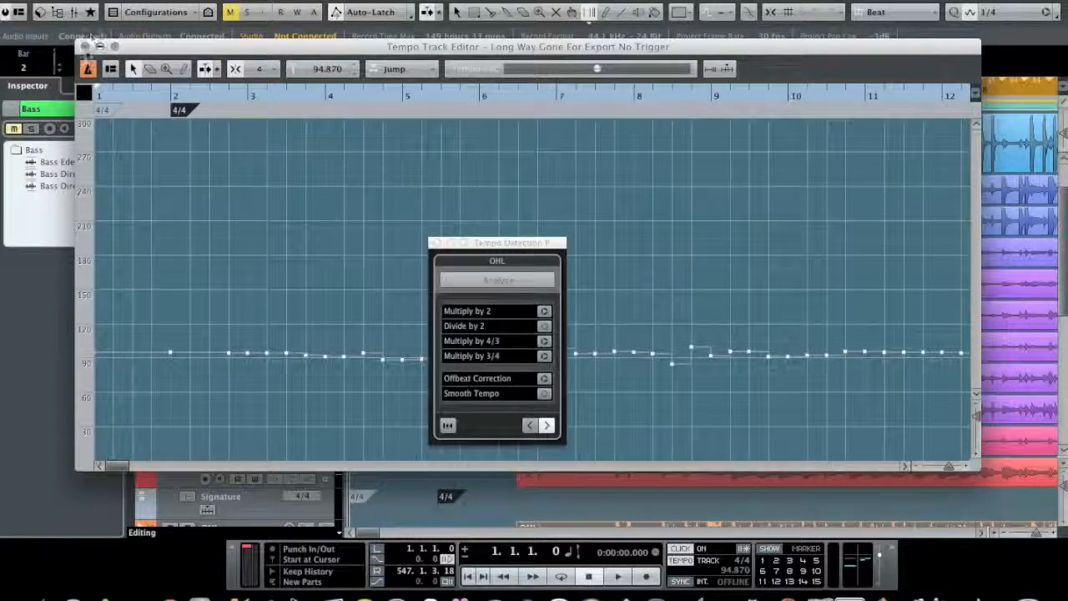
pyautogui.click(84, 46)
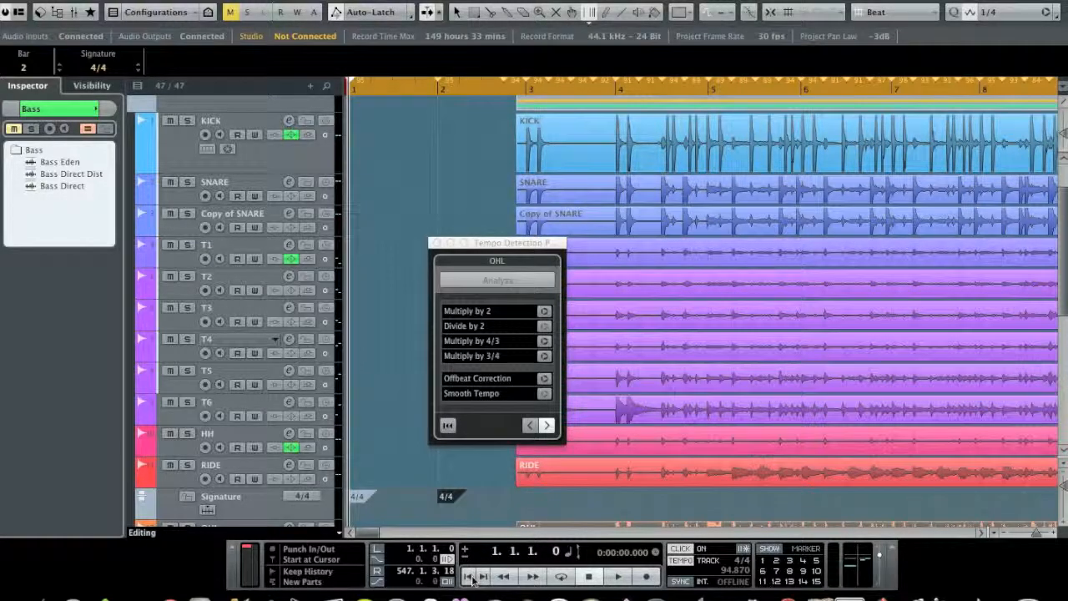
# Step: Examine how the start of bar 5 lines up with its kick hit and look over the rest of the song
pyautogui.click(701, 88)
pyautogui.moveTo(705, 124); pyautogui.dragTo(695, 218)
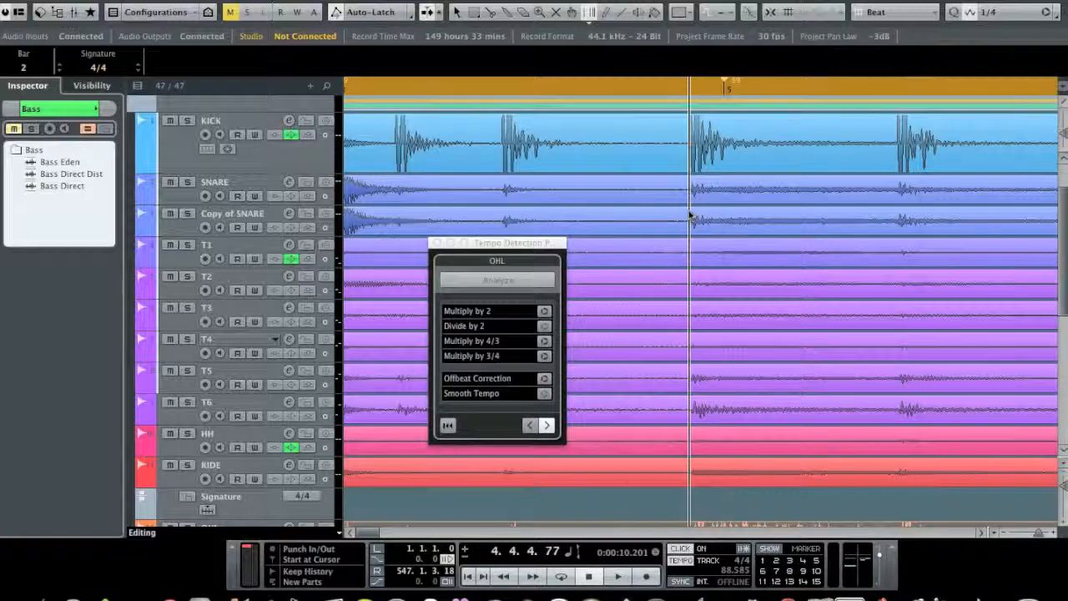
pyautogui.moveTo(691, 210); pyautogui.dragTo(639, 157)
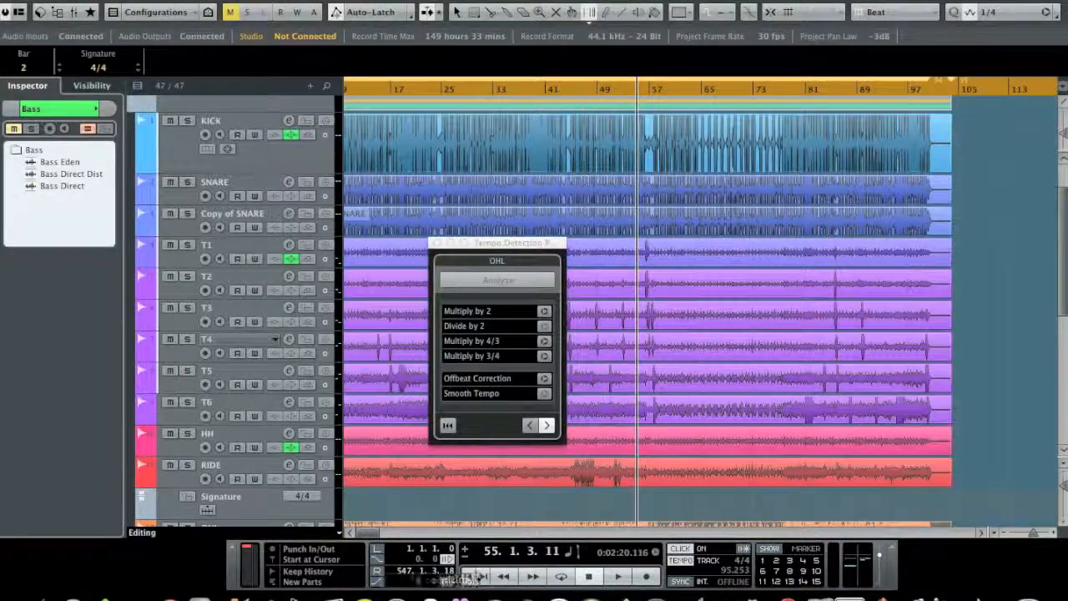
# Step: Play the drums with the click from the project start to about bar 10 to check the 4/4 tempo map
pyautogui.click(470, 576)
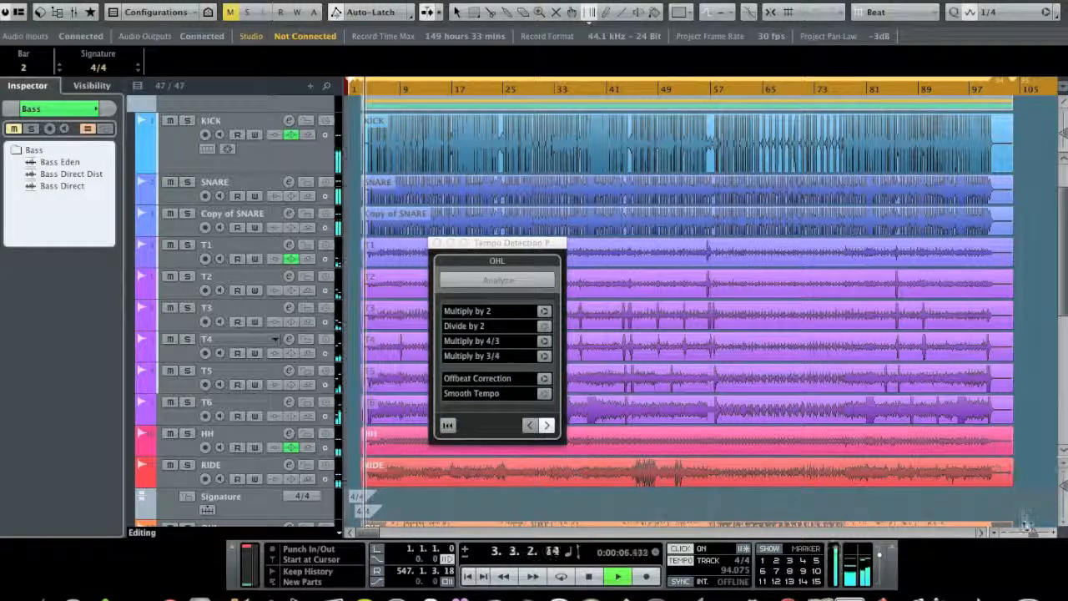
pyautogui.moveTo(1033, 532); pyautogui.dragTo(1036, 534)
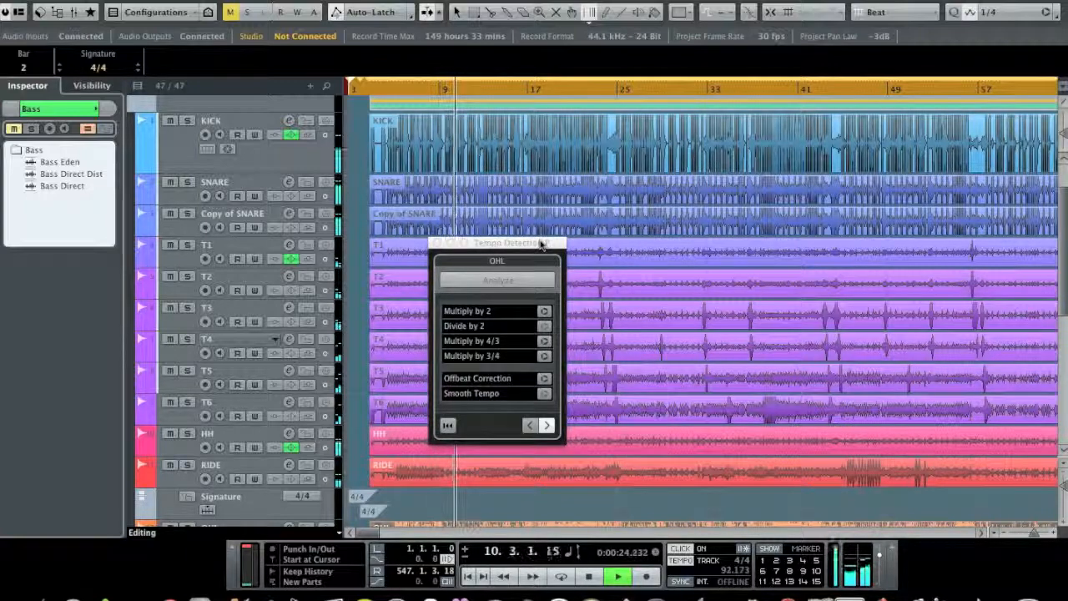
pyautogui.press('space')
pyautogui.moveTo(368, 534)
pyautogui.mouseDown()
pyautogui.moveTo(380, 535)
pyautogui.moveTo(356, 538)
pyautogui.mouseUp()
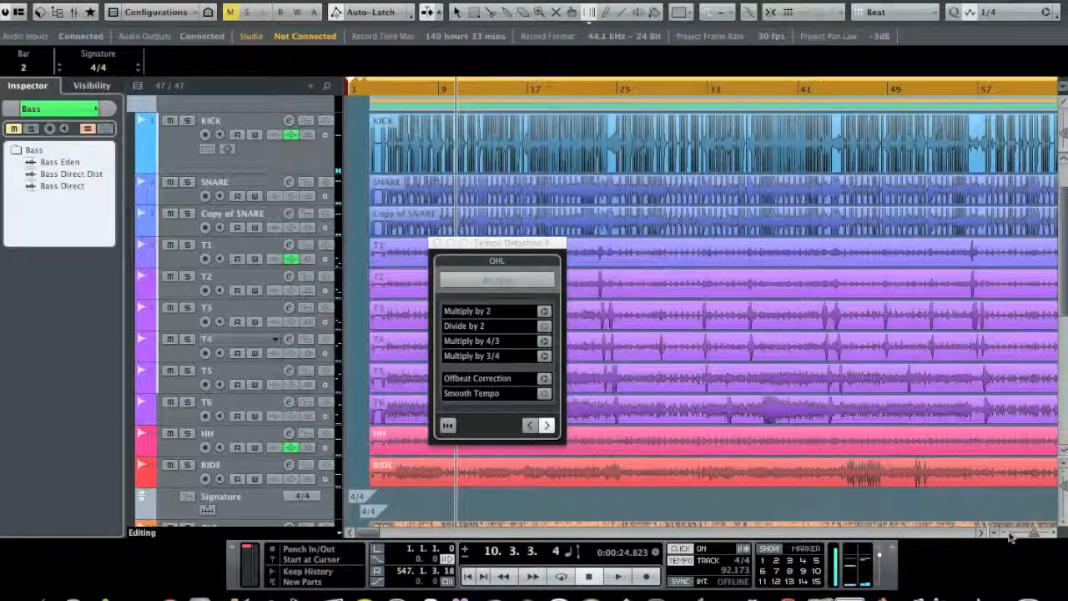
# Step: End the tempo detection session by switching to the Object Selection tool, with the song's final section in view
pyautogui.click(982, 534)
pyautogui.click(982, 534)
pyautogui.click(982, 534)
pyautogui.click(982, 534)
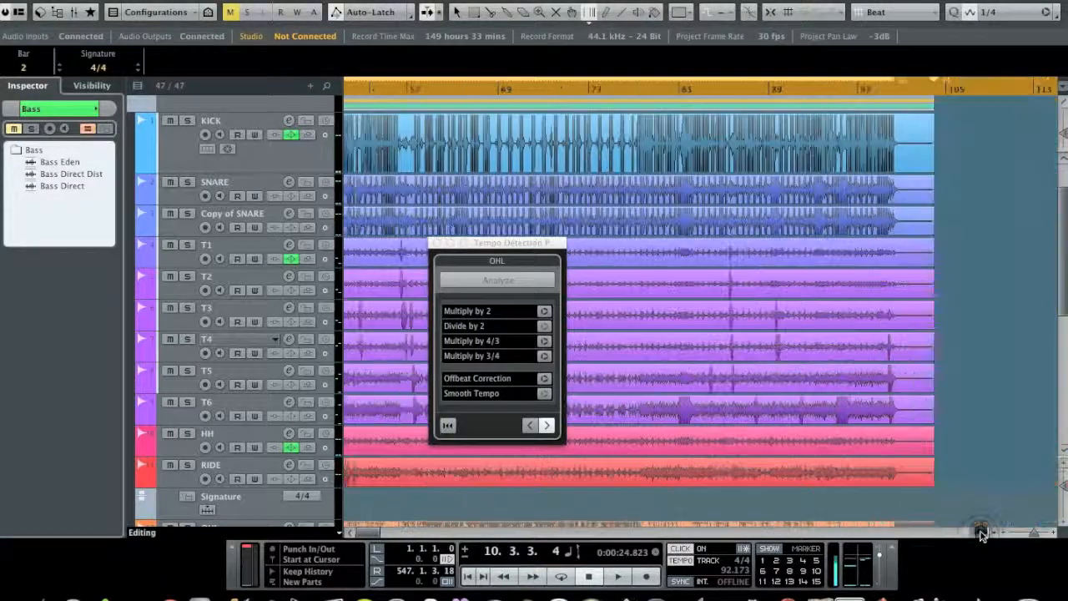
pyautogui.click(982, 534)
pyautogui.click(509, 96)
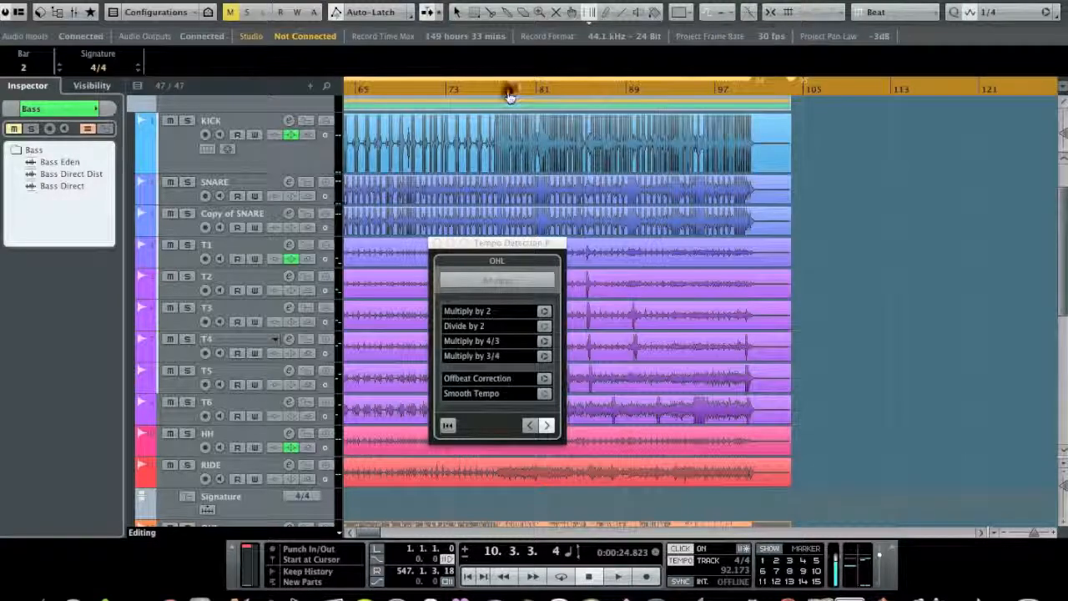
pyautogui.click(457, 11)
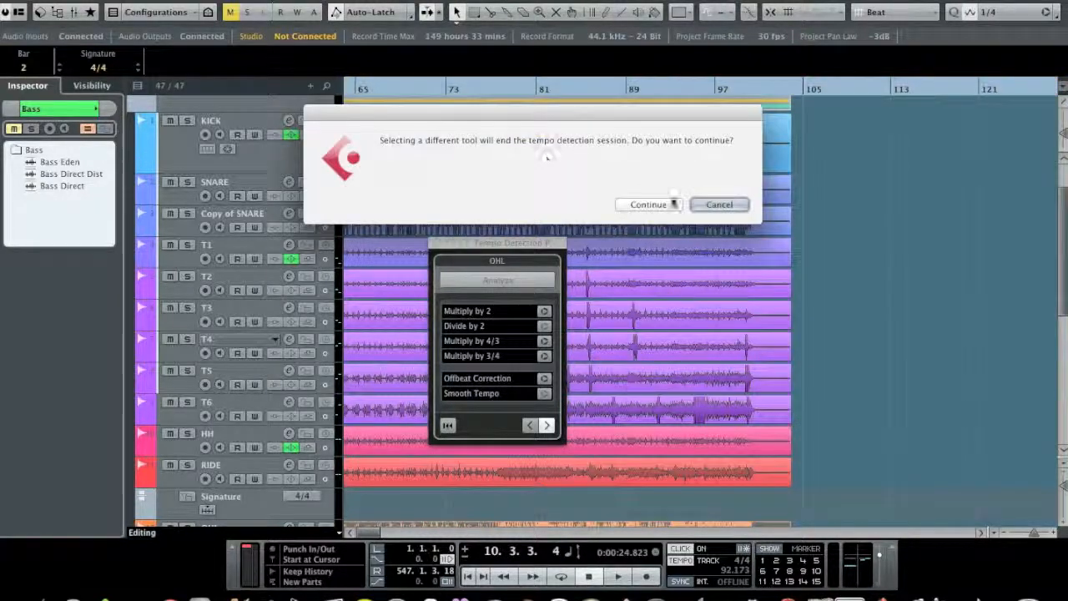
pyautogui.click(662, 206)
# Step: Play the drums with the click from about bar 76 and again from about bar 54 to check the tempo map
pyautogui.click(469, 88)
pyautogui.click(488, 89)
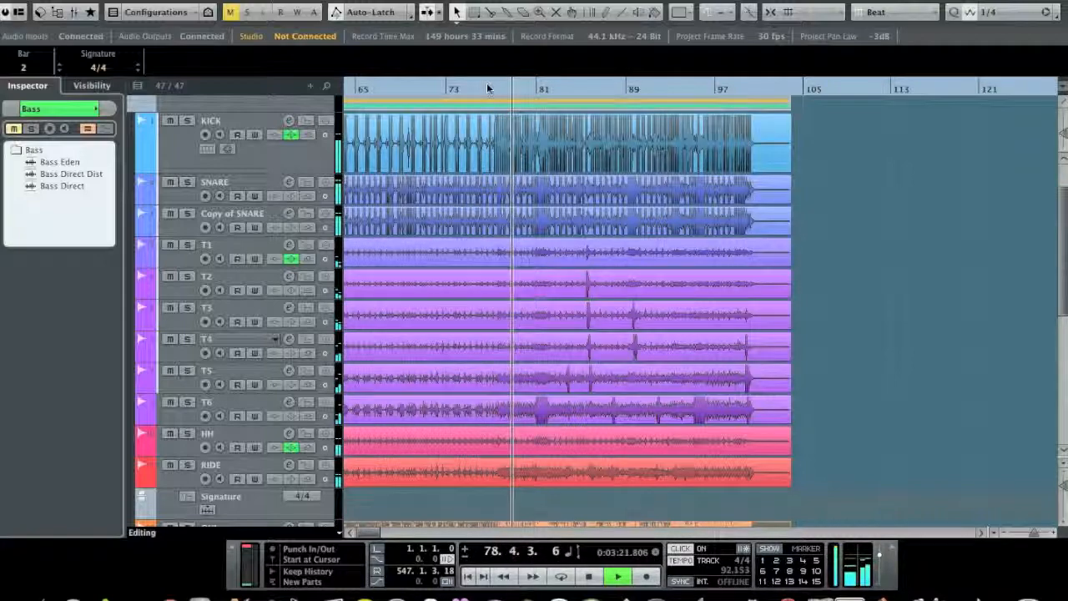
pyautogui.moveTo(487, 86)
pyautogui.mouseDown()
pyautogui.moveTo(344, 102)
pyautogui.moveTo(482, 100)
pyautogui.mouseUp()
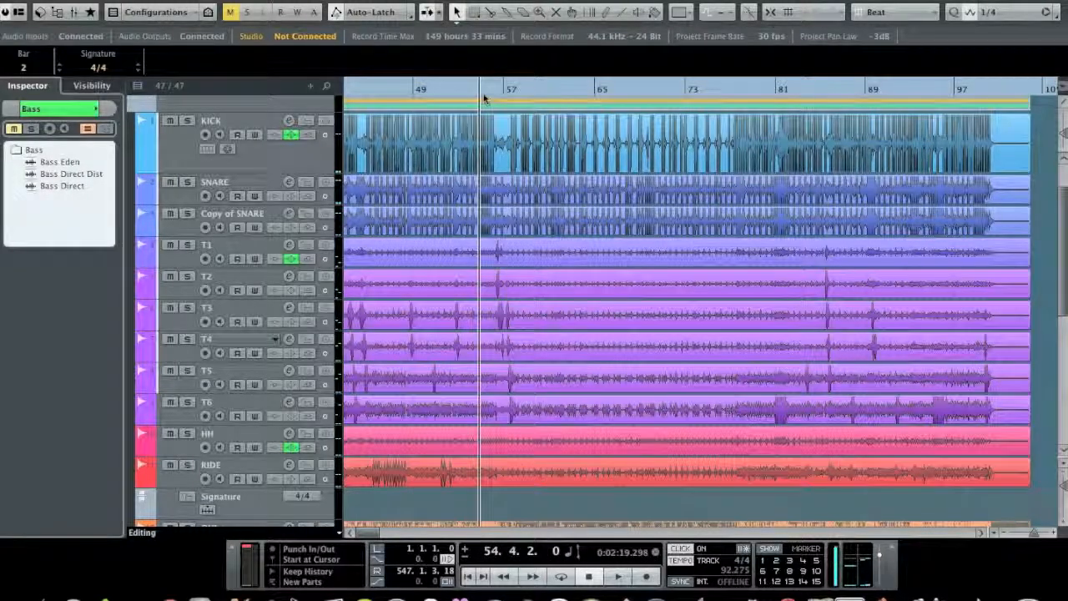
pyautogui.press('space')
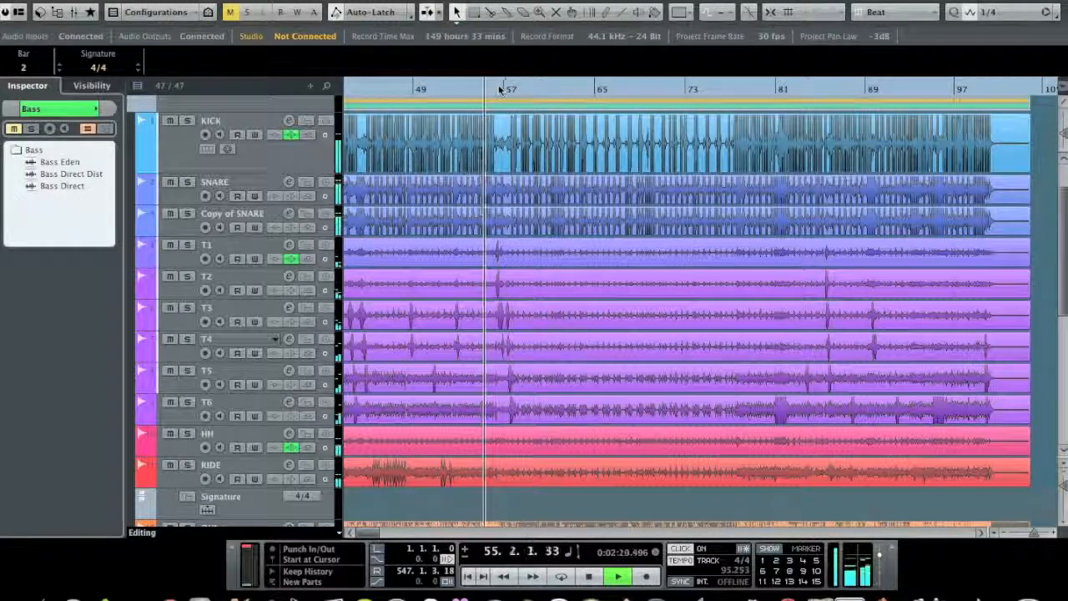
pyautogui.press('space')
# Step: Return to the opening part of the song and place the project cursor at about bar 11
pyautogui.click(430, 89)
pyautogui.moveTo(429, 90); pyautogui.dragTo(396, 100)
pyautogui.moveTo(330, 100); pyautogui.dragTo(465, 100)
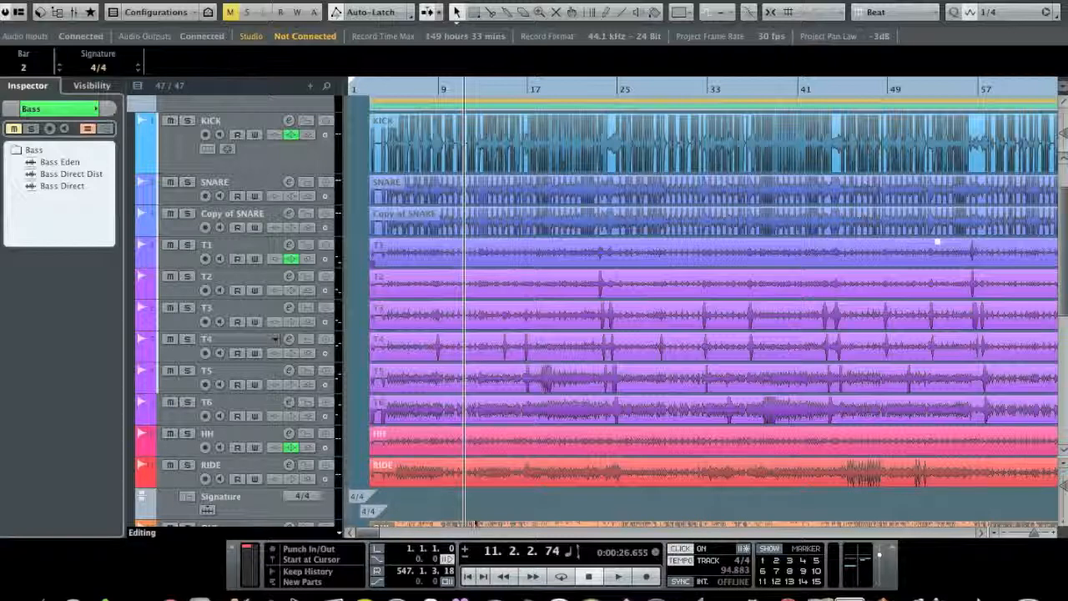
pyautogui.rightClick(494, 597)
pyautogui.moveTo(527, 500)
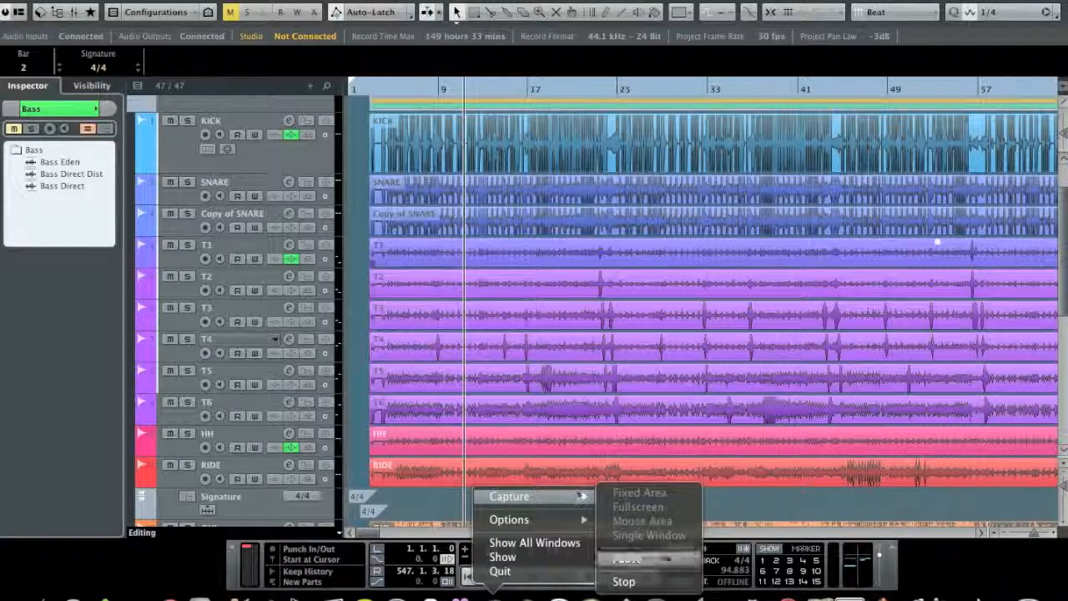